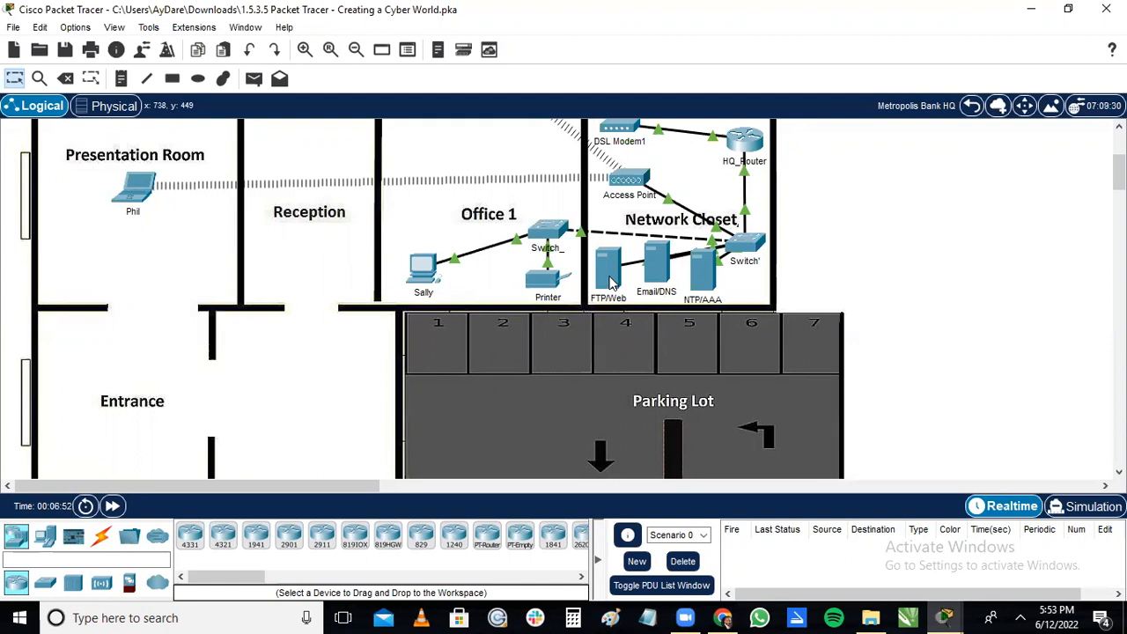
Open the FTP service settings of the FTP/Web server in the Network Closet, consulting the activity instructions.
{"action": "left_click", "coordinate": [610, 280]}
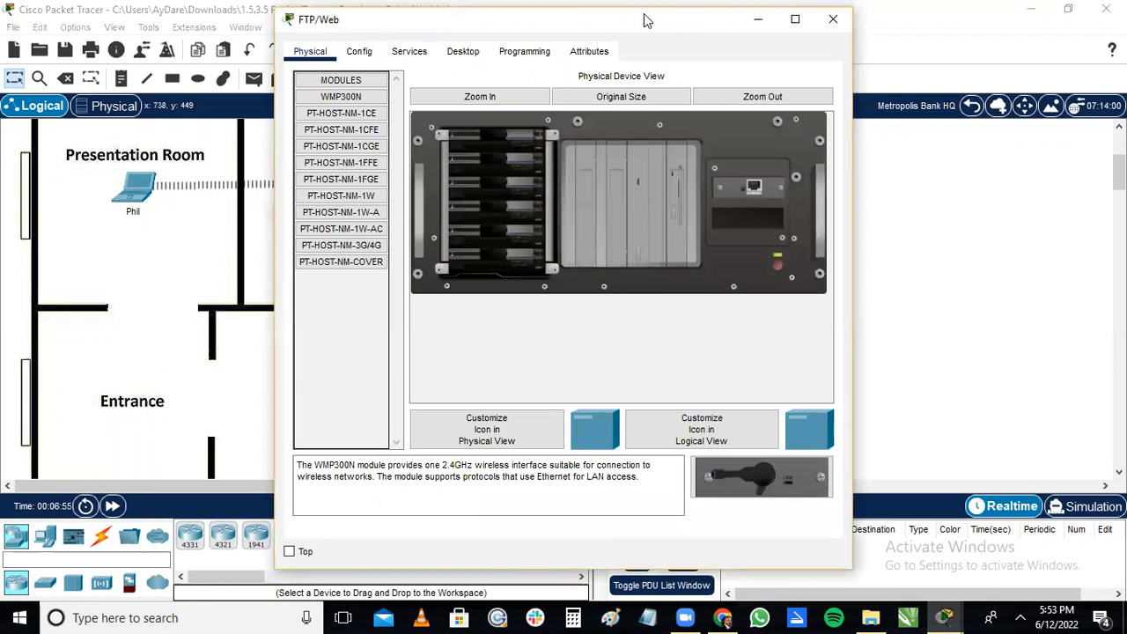
{"action": "double_click", "coordinate": [492, 19]}
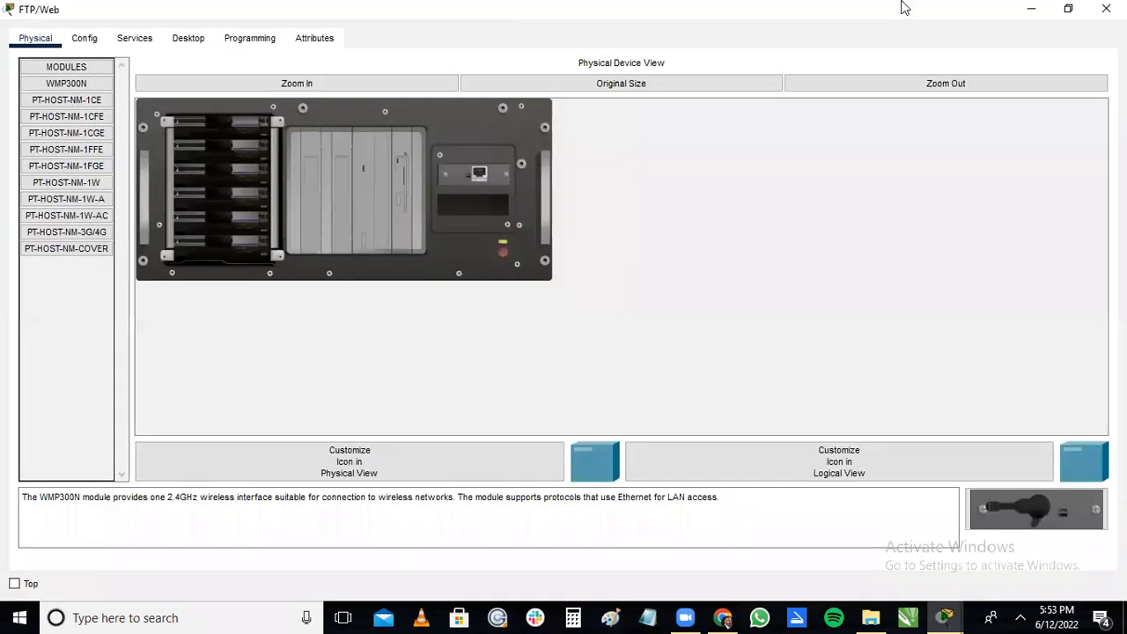
{"action": "left_click", "coordinate": [1070, 11]}
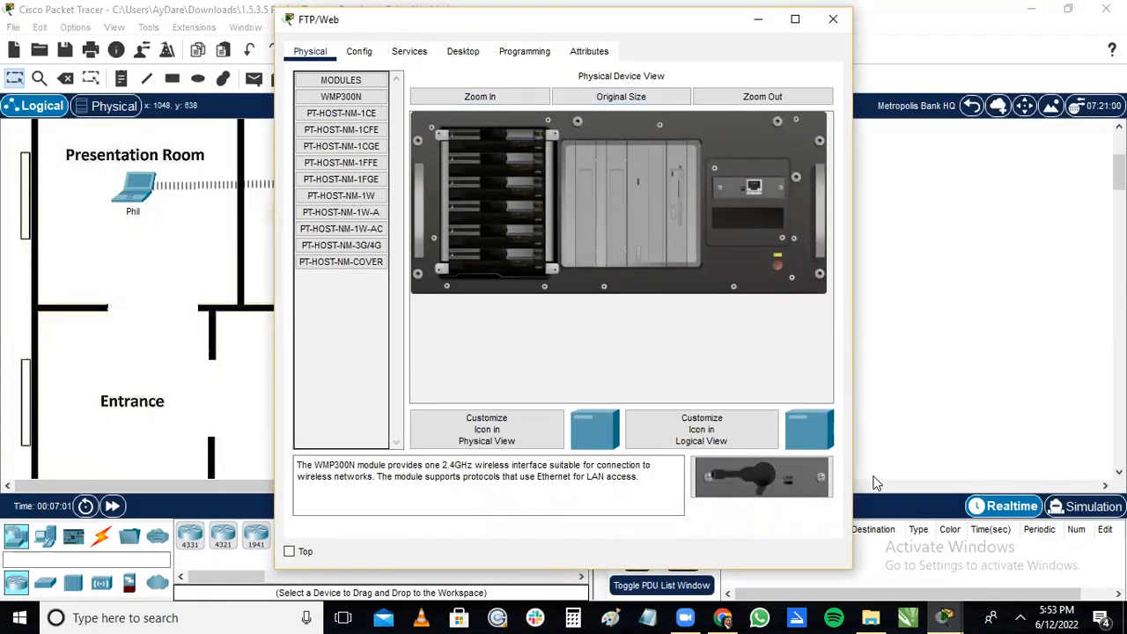
{"action": "left_click", "coordinate": [944, 616]}
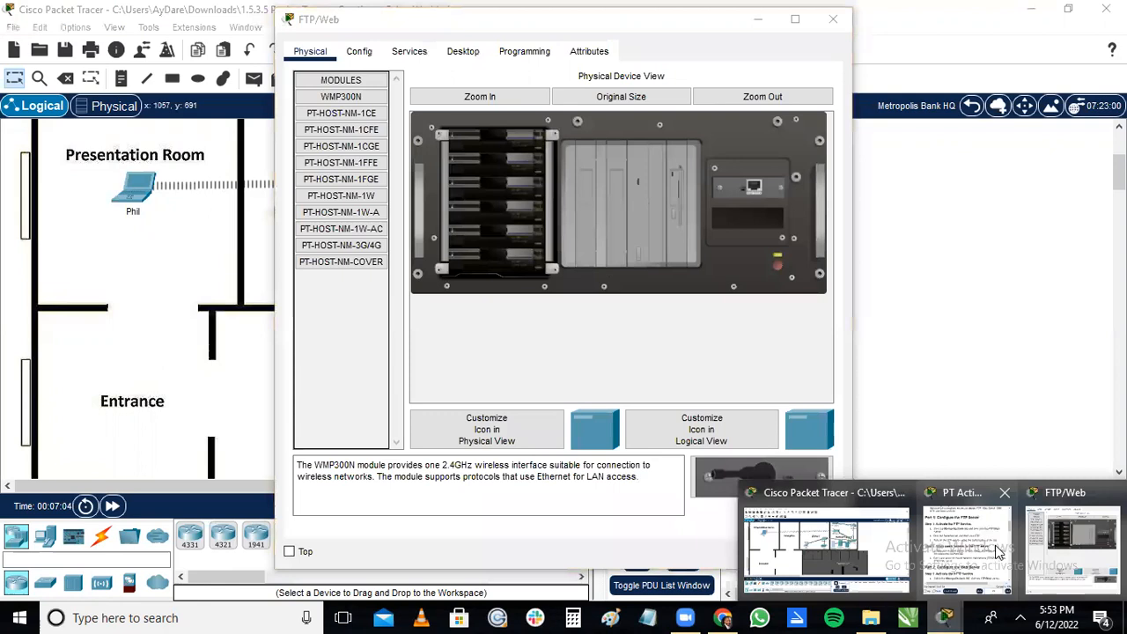
{"action": "left_click", "coordinate": [997, 552]}
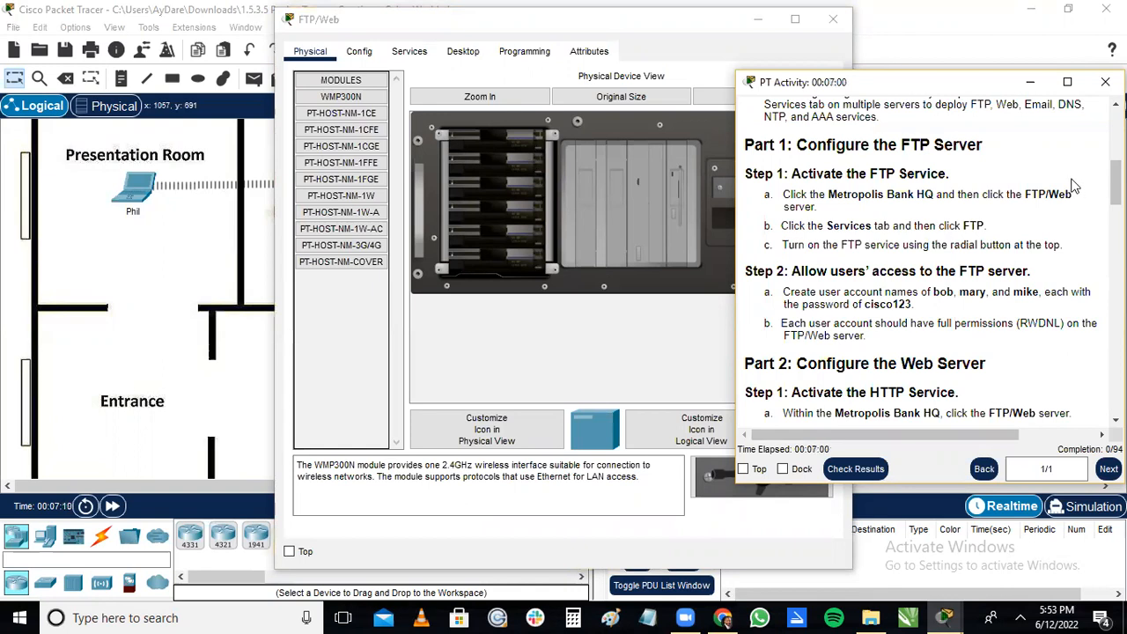
{"action": "left_click", "coordinate": [1030, 83]}
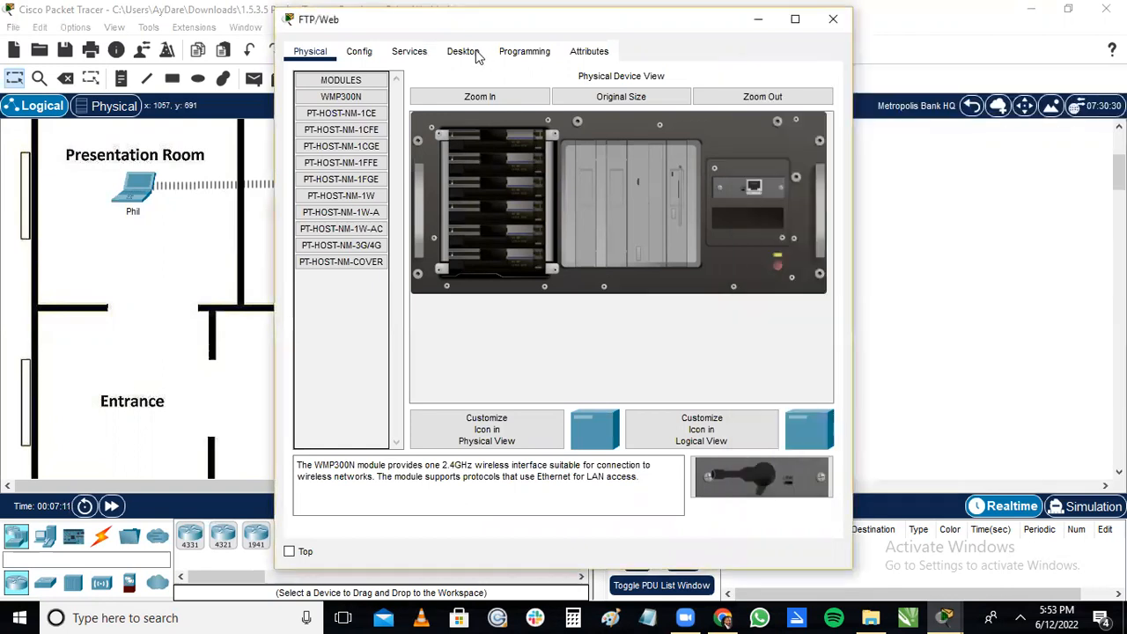
{"action": "left_click", "coordinate": [419, 58]}
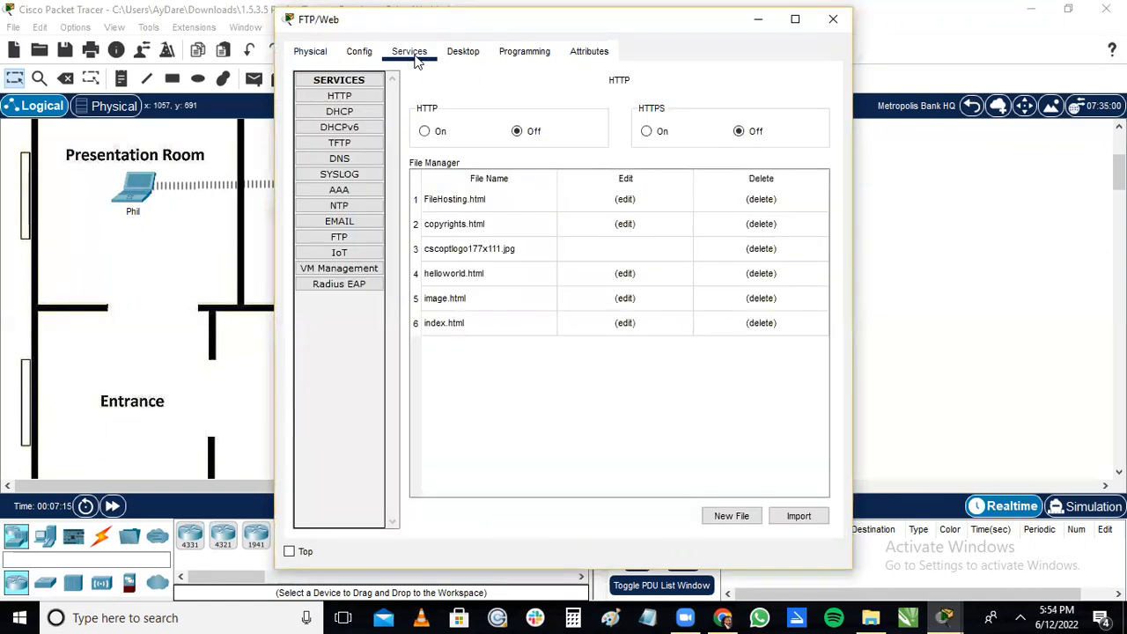
{"action": "left_click", "coordinate": [340, 240]}
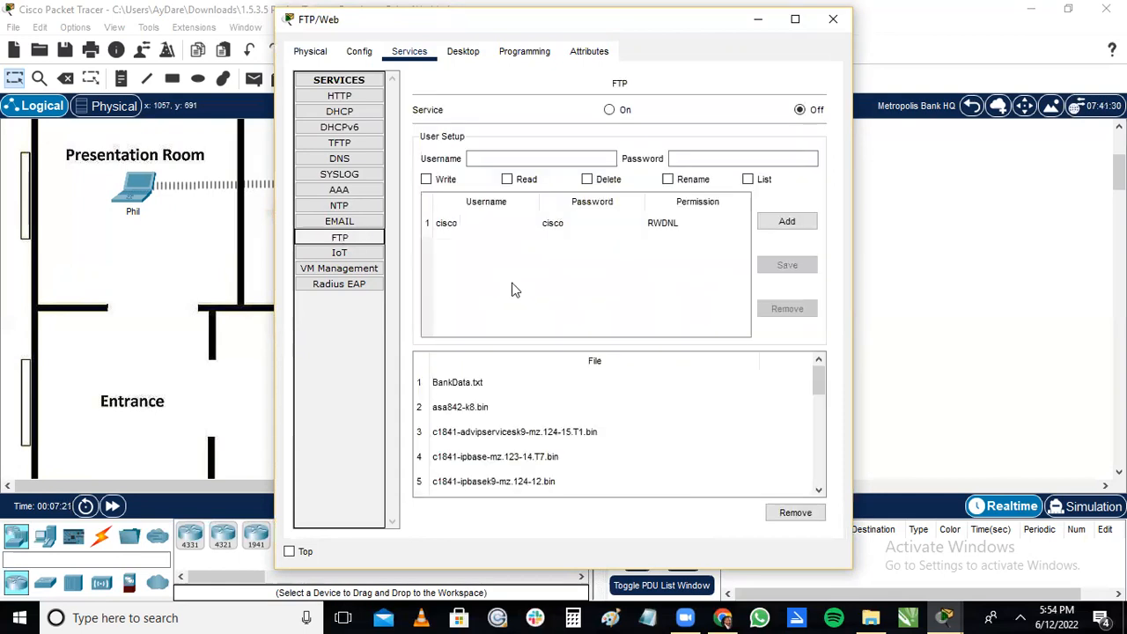
Consult the activity instructions and turn on the FTP service on the FTP/Web server.
{"action": "left_click", "coordinate": [954, 615]}
{"action": "left_click", "coordinate": [973, 561]}
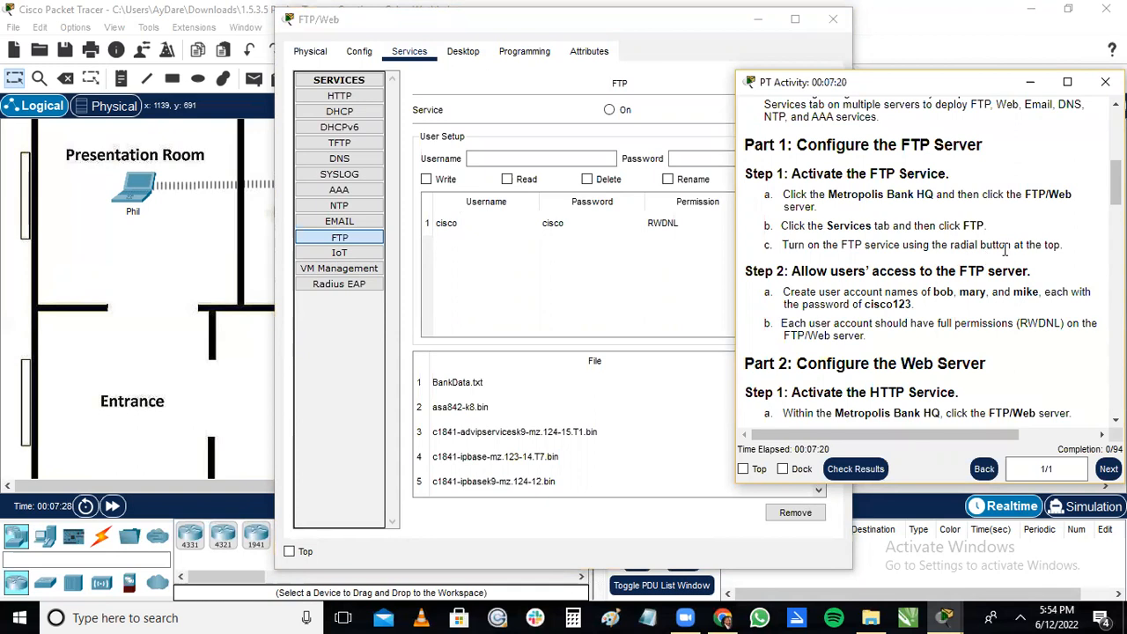
{"action": "left_click", "coordinate": [1030, 82]}
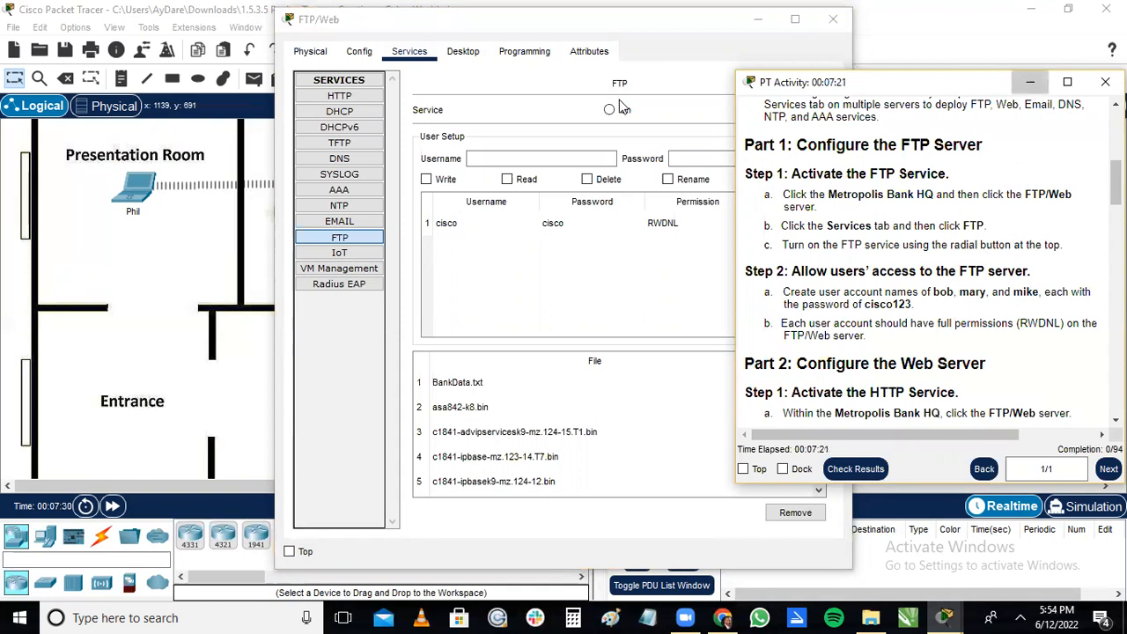
{"action": "left_click", "coordinate": [616, 108]}
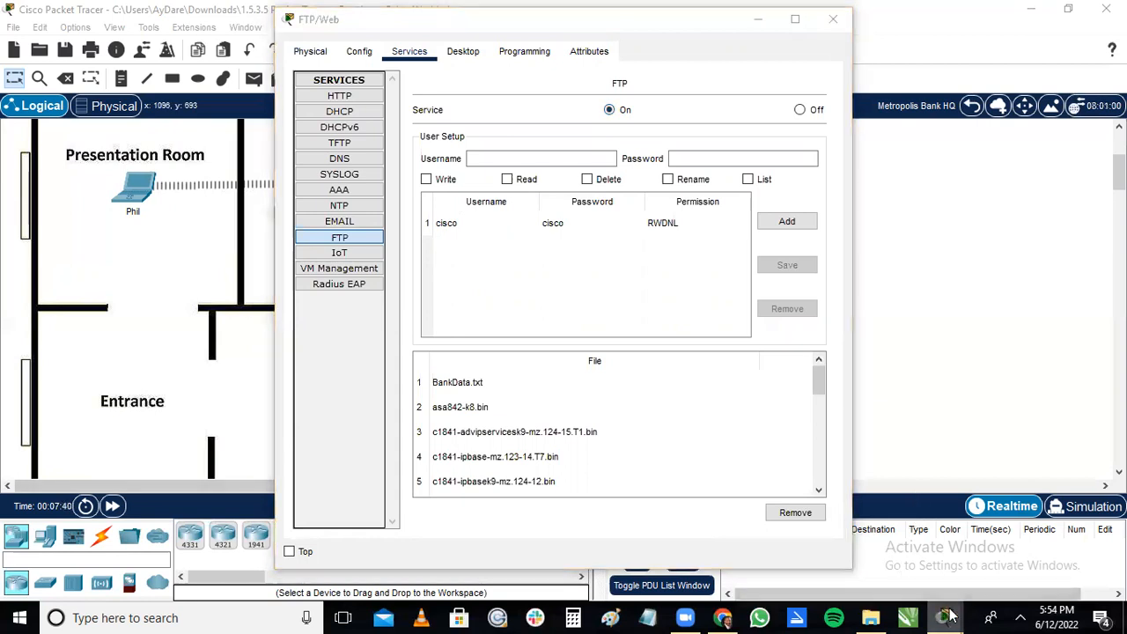
Select the Write, Read, Delete, Rename and List permissions for the first new FTP user.
{"action": "left_click", "coordinate": [983, 564]}
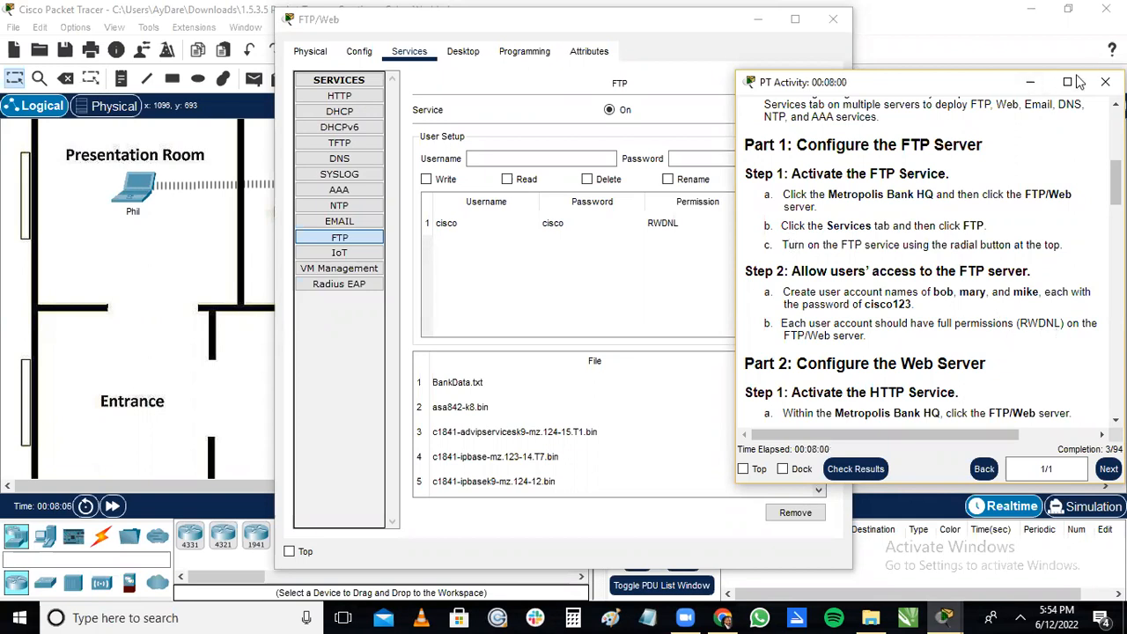
{"action": "left_click", "coordinate": [1032, 82]}
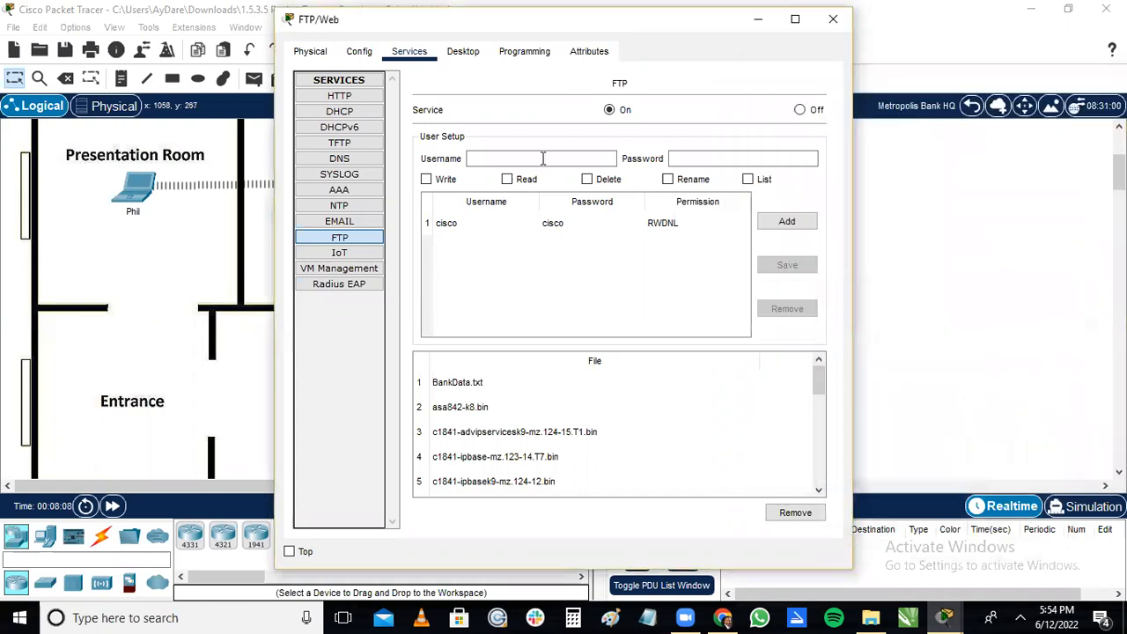
{"action": "left_click", "coordinate": [525, 179]}
{"action": "left_click", "coordinate": [426, 181]}
{"action": "left_click", "coordinate": [587, 181]}
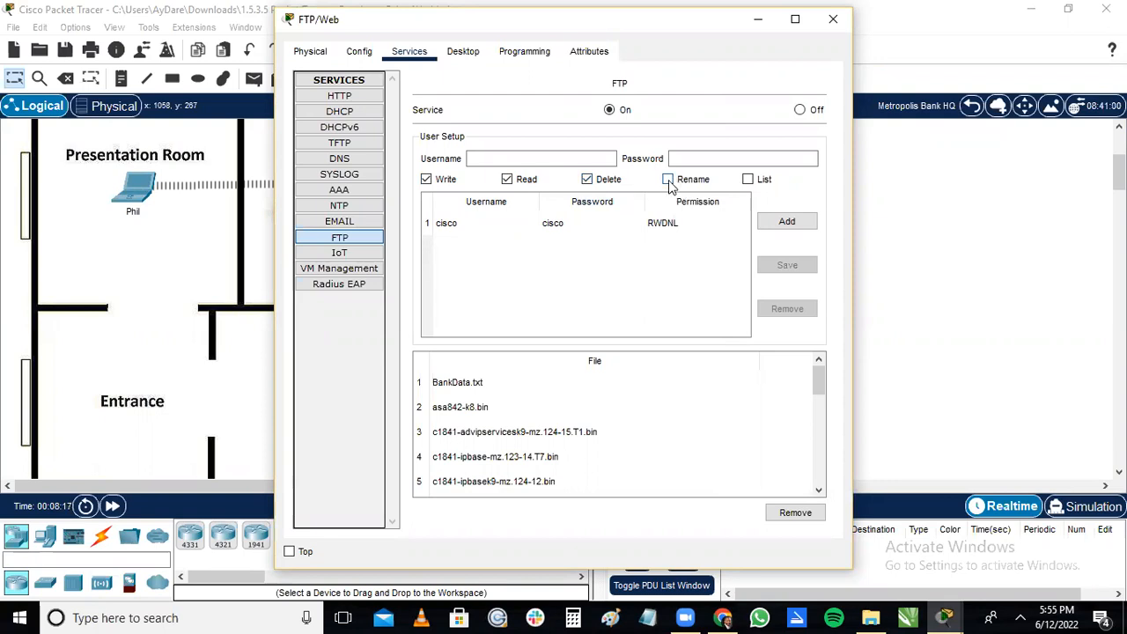
{"action": "left_click", "coordinate": [668, 180]}
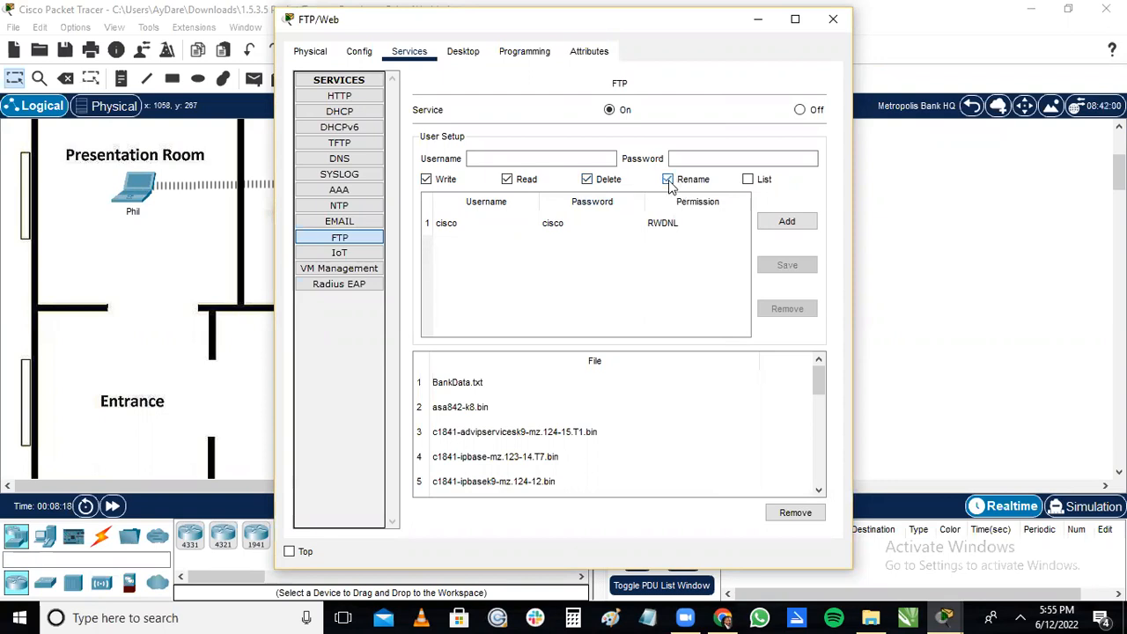
{"action": "left_click", "coordinate": [747, 179]}
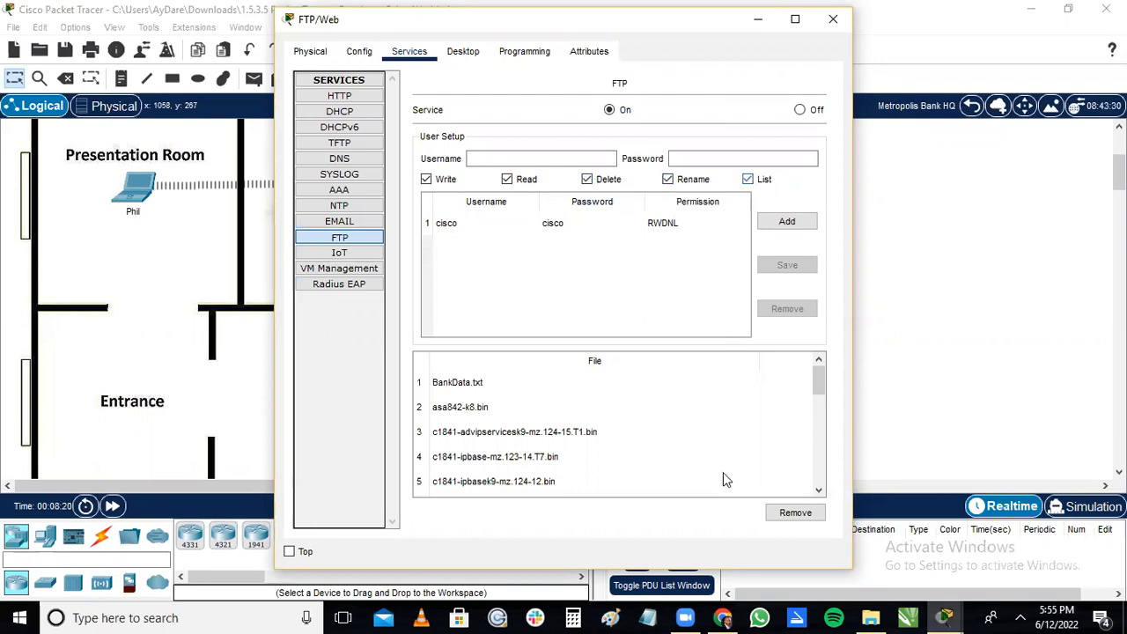
Enter the first username and the account password given in the activity instructions, and add the FTP account.
{"action": "left_click", "coordinate": [955, 614]}
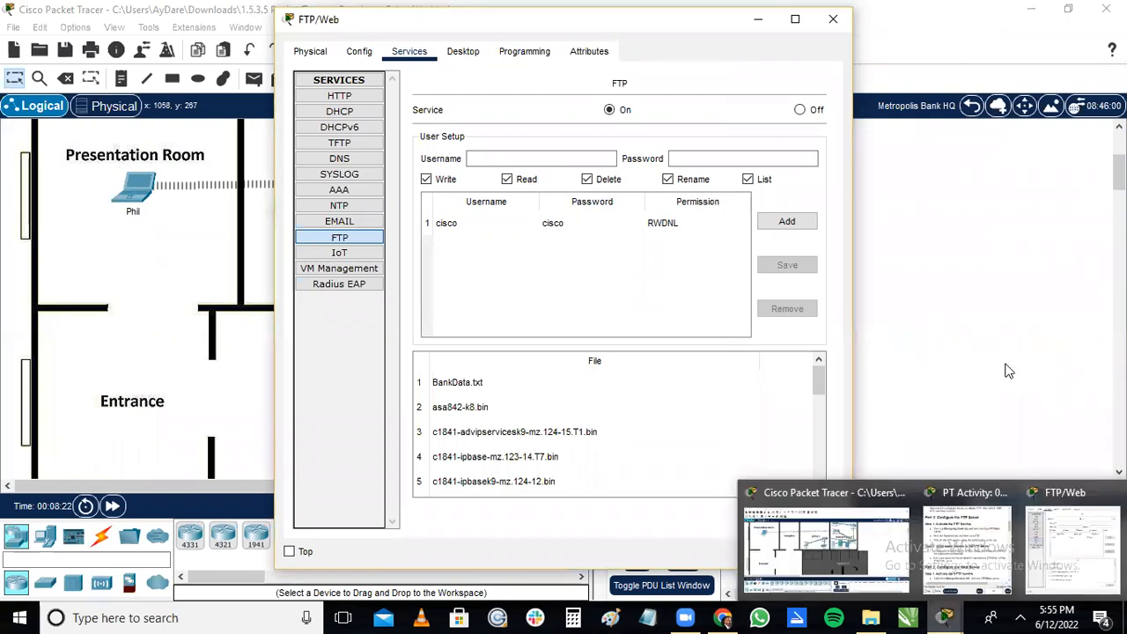
{"action": "left_click", "coordinate": [968, 547]}
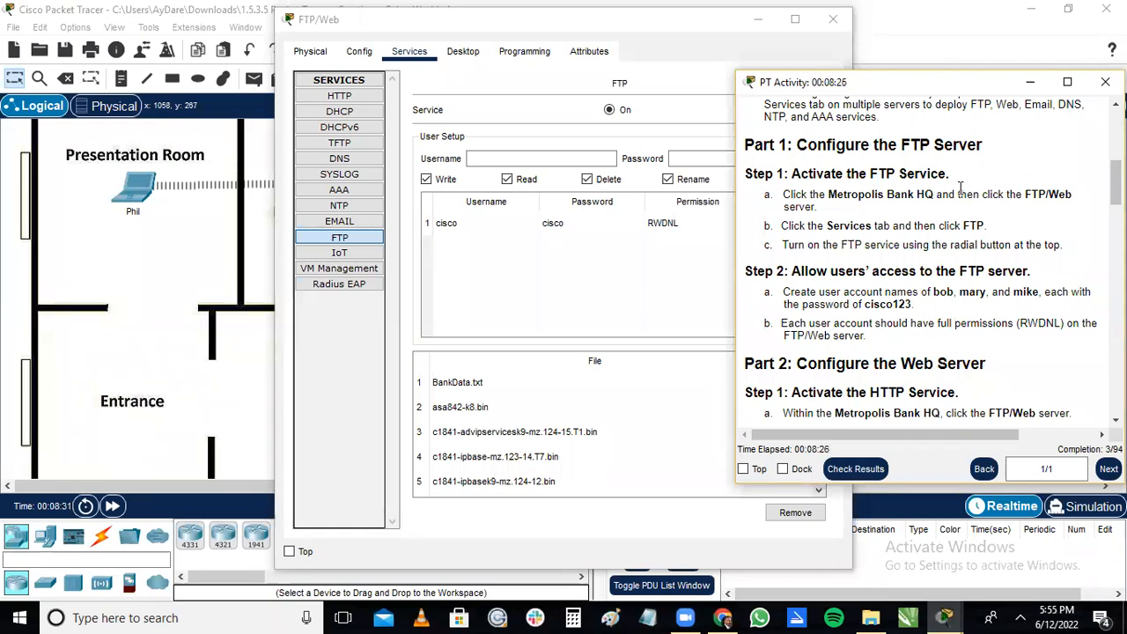
{"action": "left_click", "coordinate": [1032, 82]}
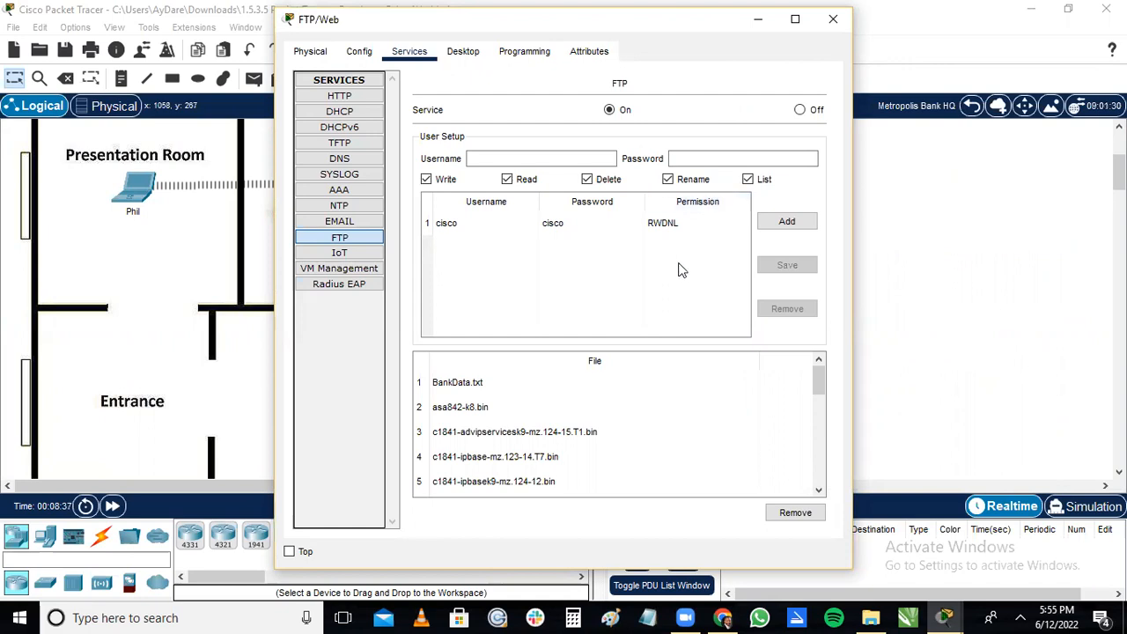
{"action": "left_click", "coordinate": [550, 159]}
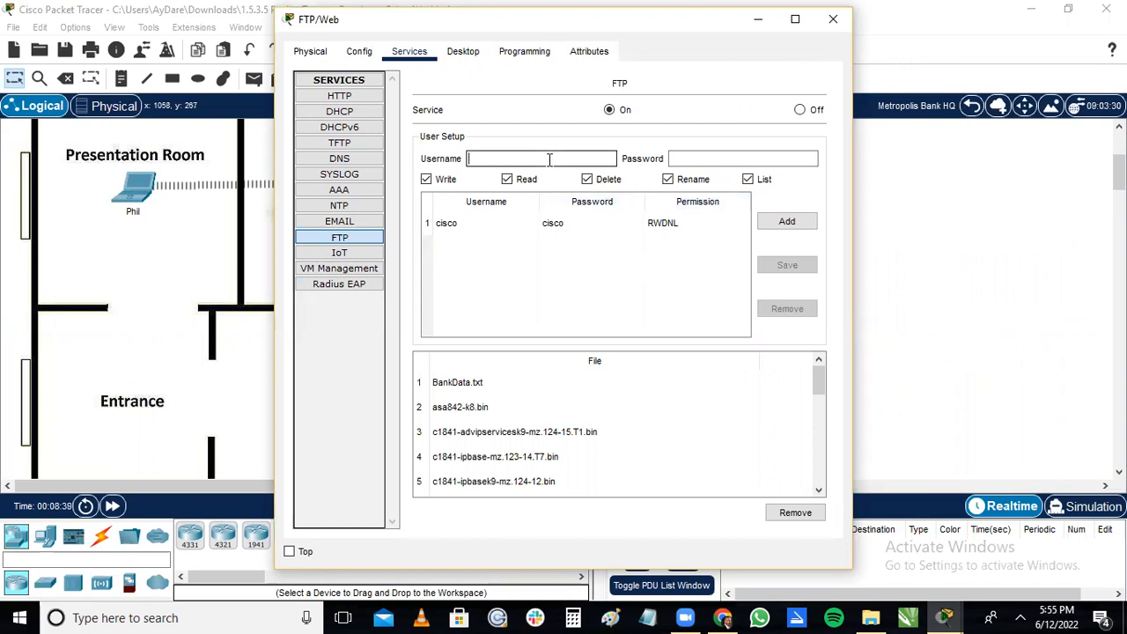
{"action": "type", "text": "Bob"}
{"action": "left_click", "coordinate": [677, 158]}
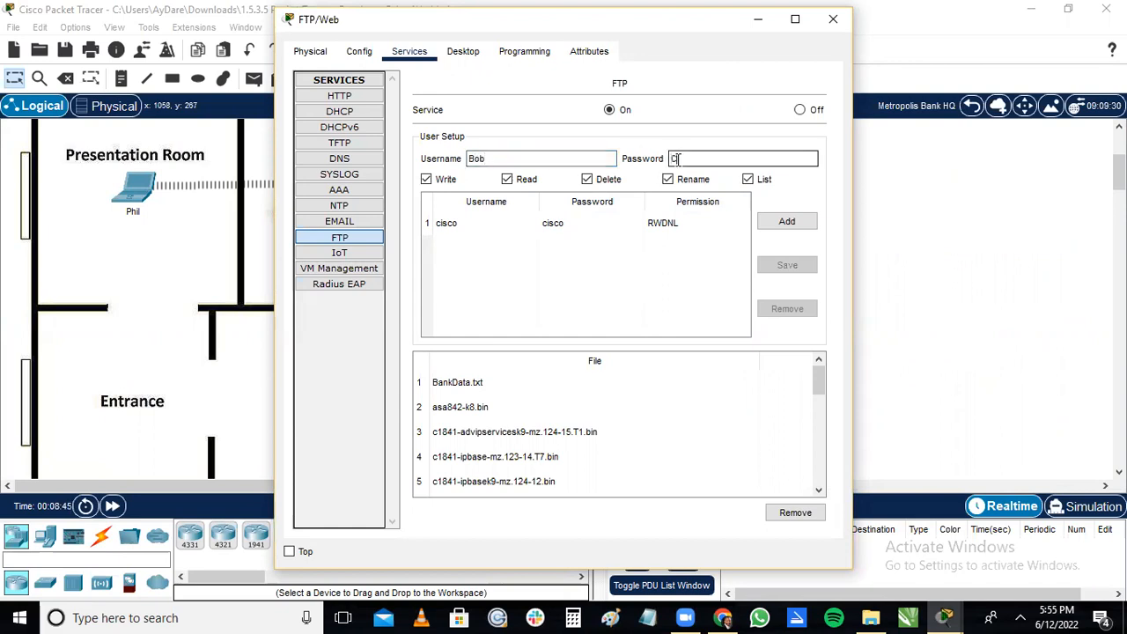
{"action": "type", "text": "s"}
{"action": "key", "text": "BackSpace"}
{"action": "type", "text": "cisco123"}
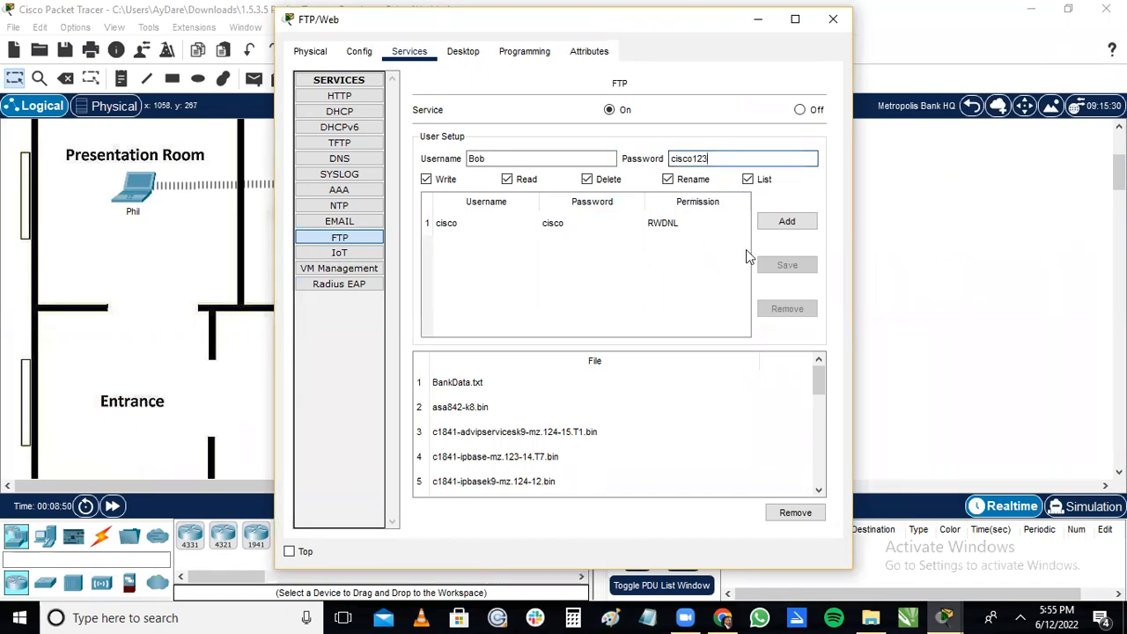
{"action": "left_click", "coordinate": [788, 222]}
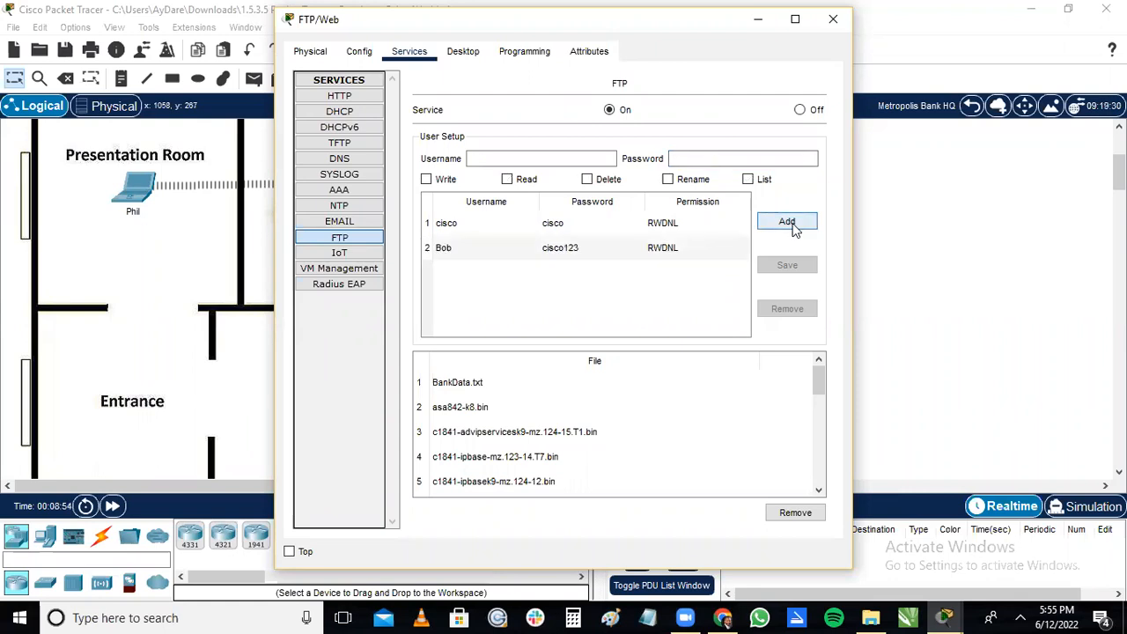
Enter the second username from the instructions with the account password, and try to add the FTP account.
{"action": "left_click", "coordinate": [548, 161]}
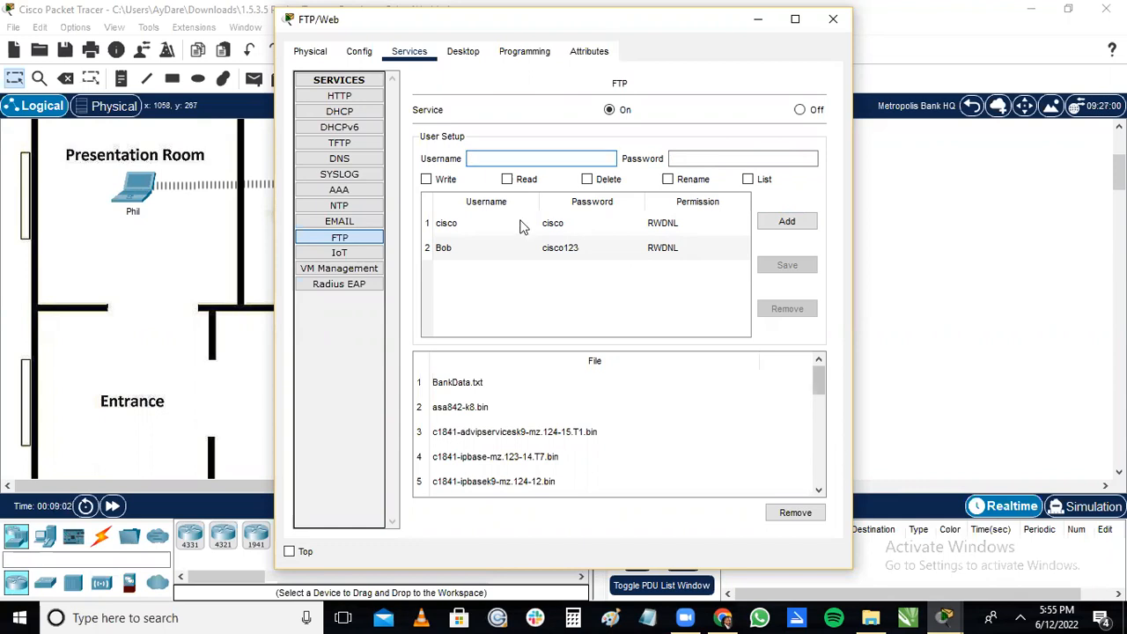
{"action": "type", "text": "Mary"}
{"action": "left_click", "coordinate": [689, 159]}
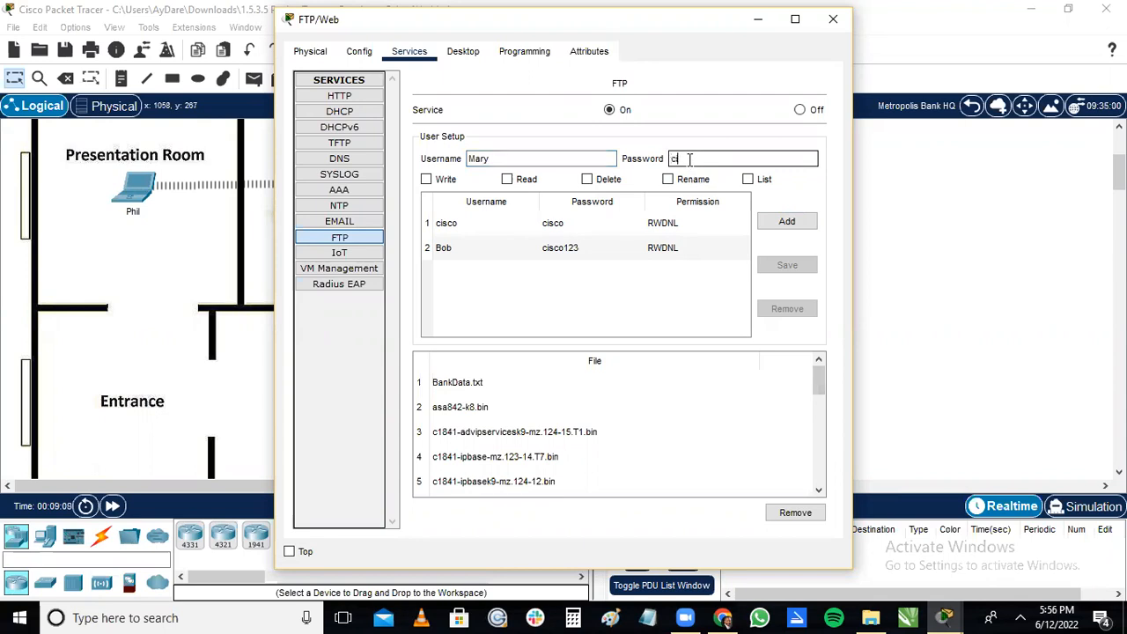
{"action": "type", "text": "cisco123"}
{"action": "left_click", "coordinate": [683, 159]}
{"action": "type", "text": "c"}
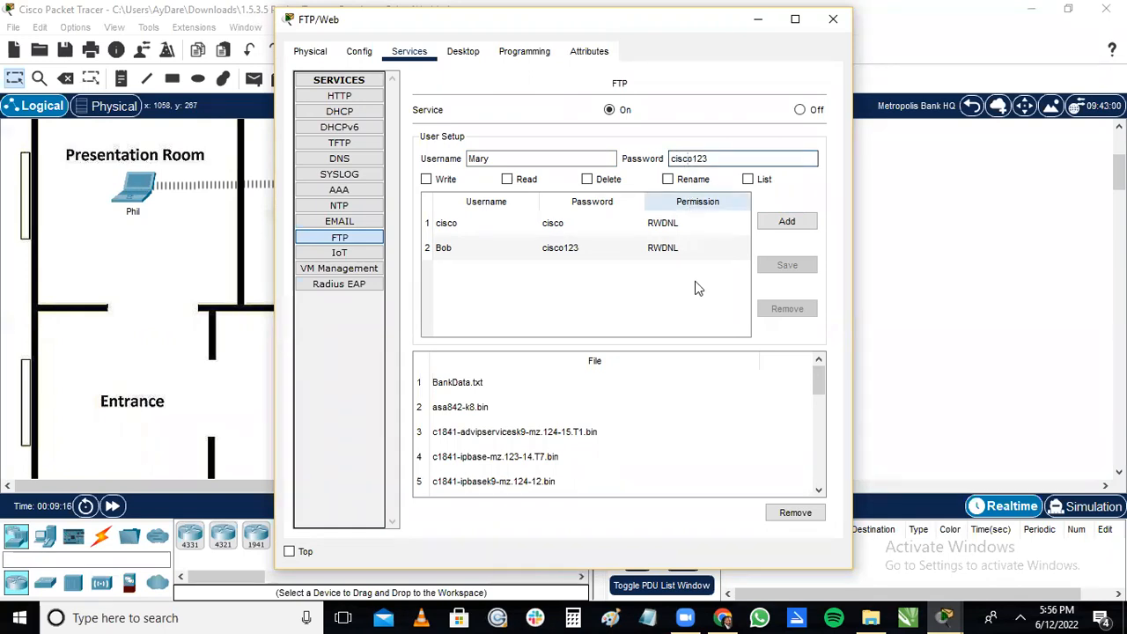
{"action": "left_click", "coordinate": [782, 223]}
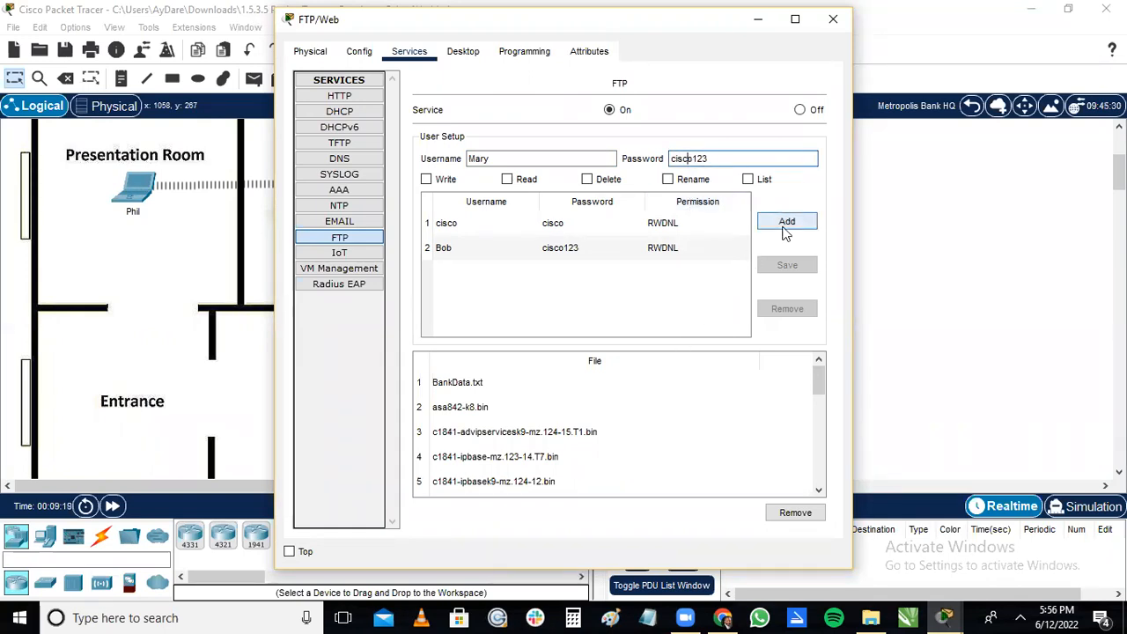
Grant the second FTP user Write, Read, Delete, Rename and List permissions and add the account.
{"action": "left_click", "coordinate": [508, 180]}
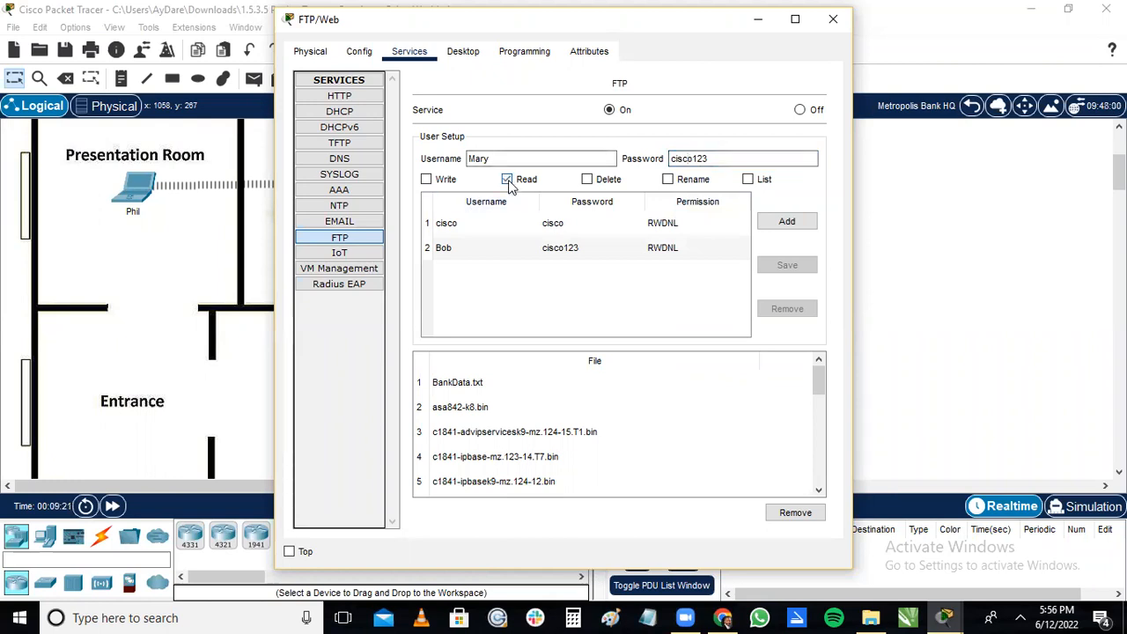
{"action": "left_click", "coordinate": [426, 181]}
{"action": "left_click", "coordinate": [668, 180]}
{"action": "left_click", "coordinate": [587, 181]}
{"action": "left_click", "coordinate": [748, 179]}
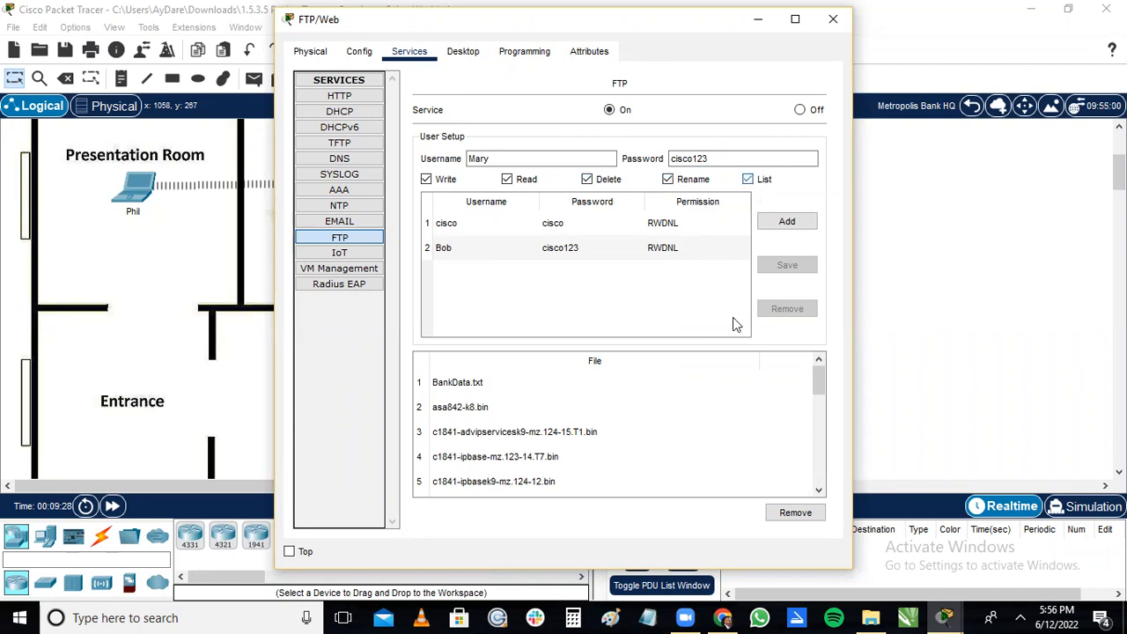
{"action": "left_click", "coordinate": [943, 617]}
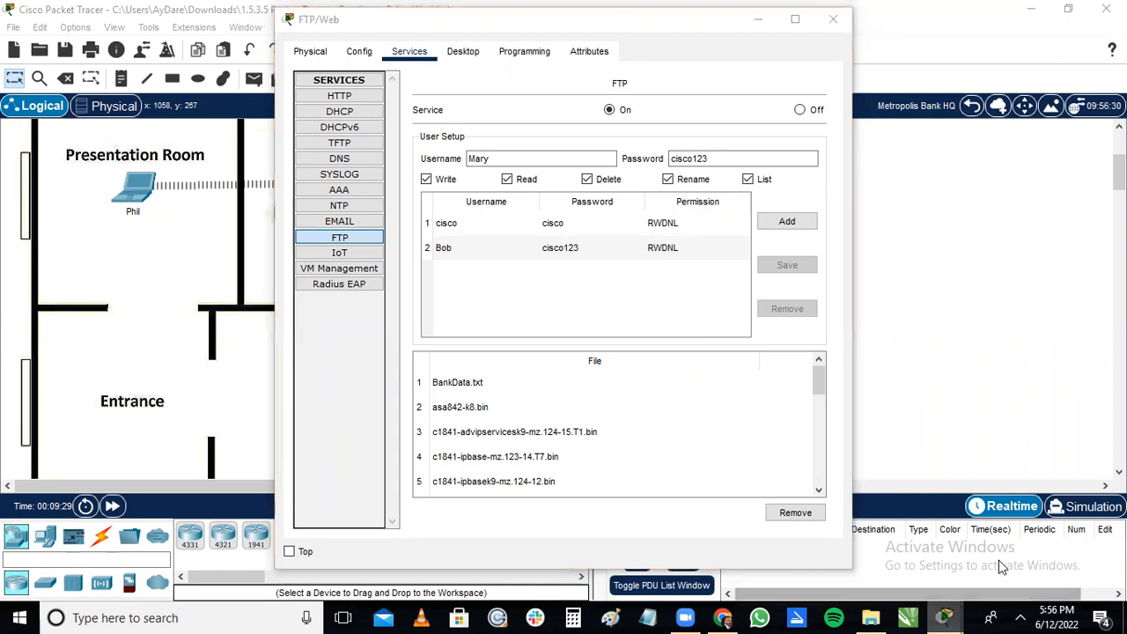
{"action": "left_click", "coordinate": [992, 533]}
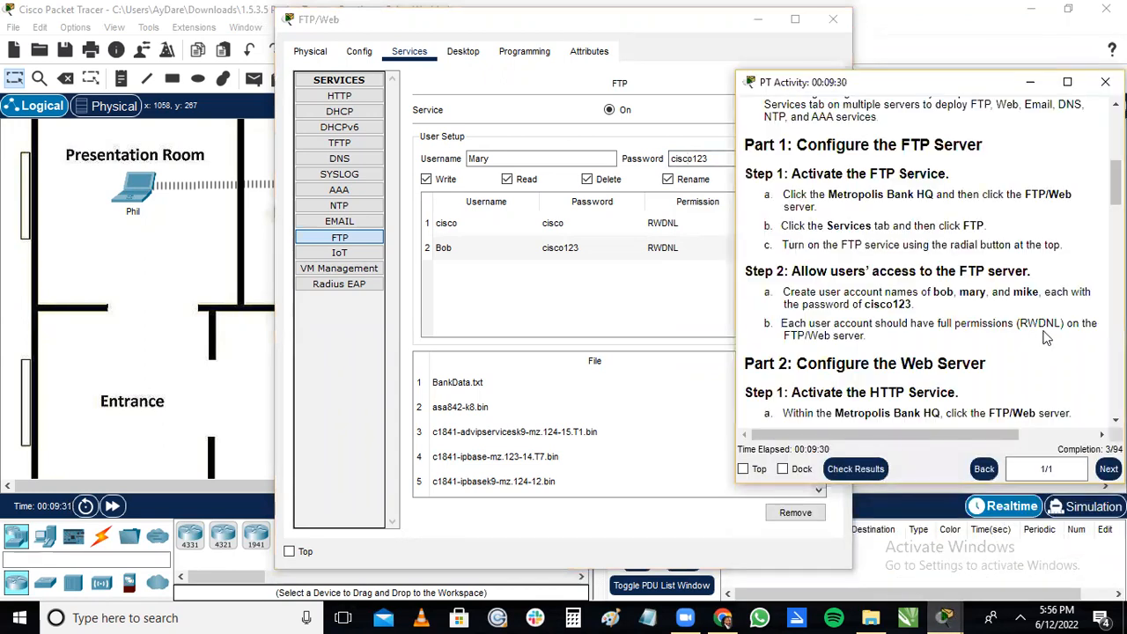
{"action": "left_click", "coordinate": [1030, 82]}
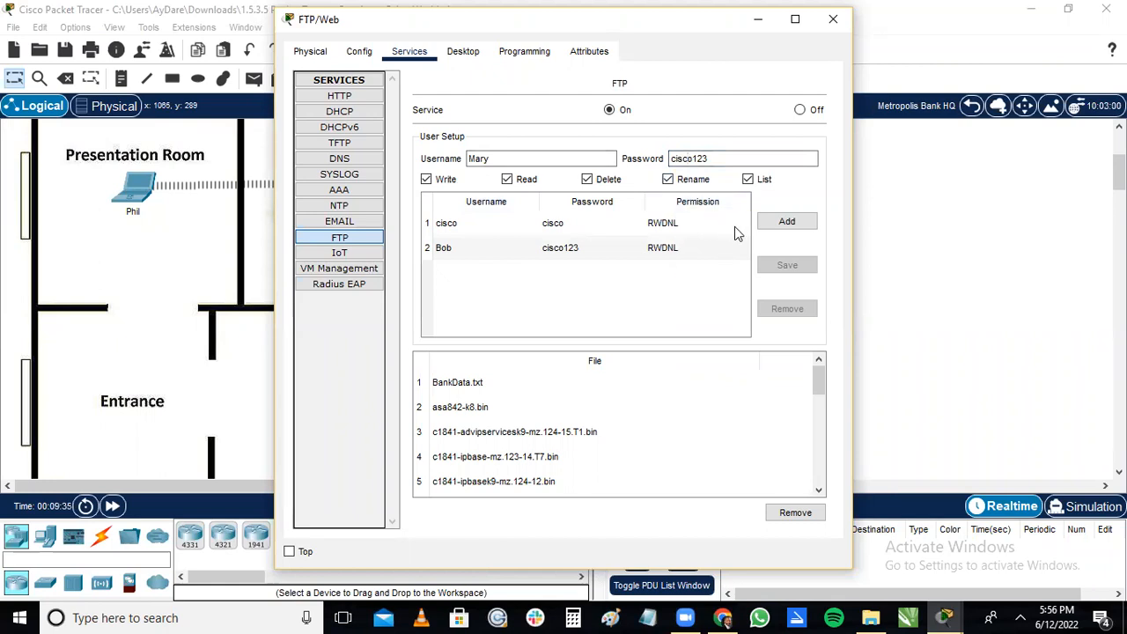
{"action": "left_click", "coordinate": [778, 225]}
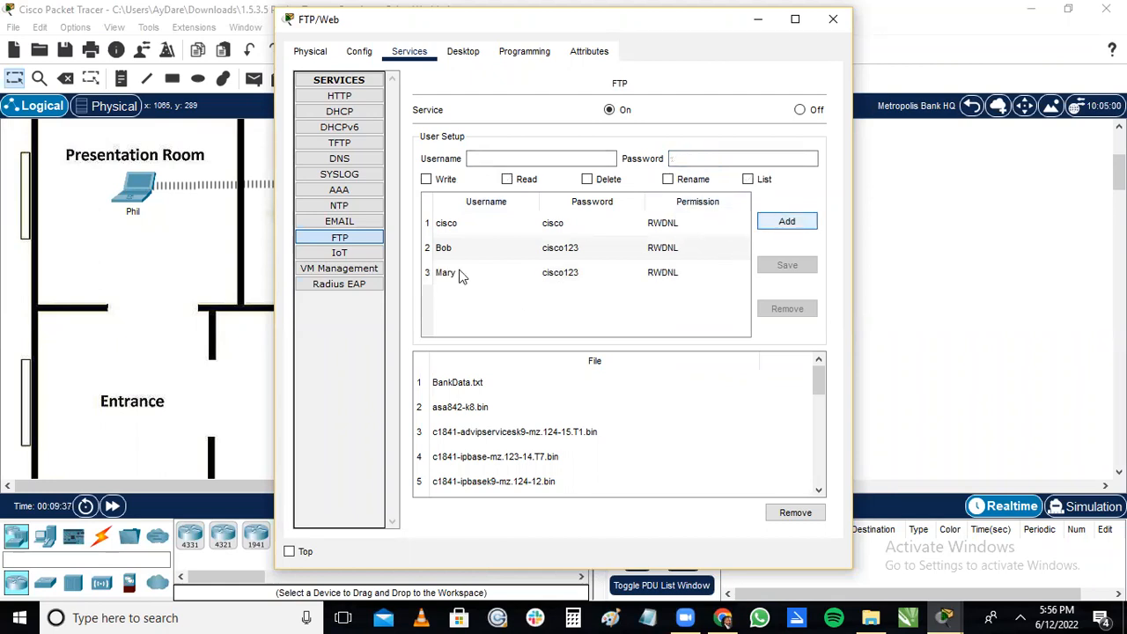
Enter the third username from the activity instructions and the account password in the FTP user setup.
{"action": "left_click", "coordinate": [514, 158]}
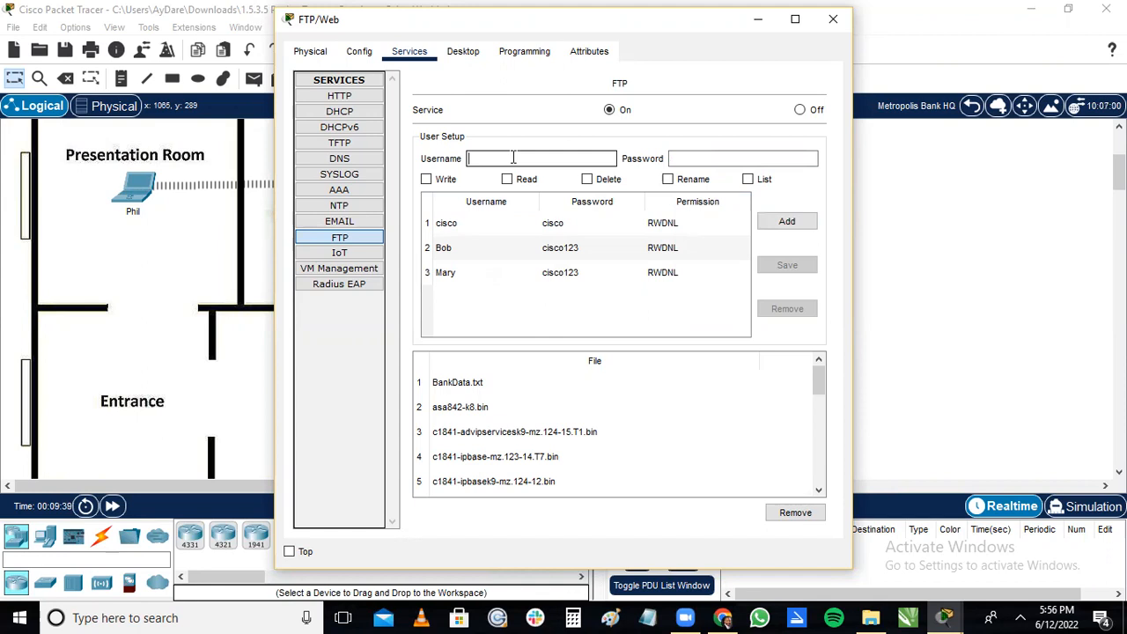
{"action": "type", "text": "Mike"}
{"action": "left_click", "coordinate": [695, 158]}
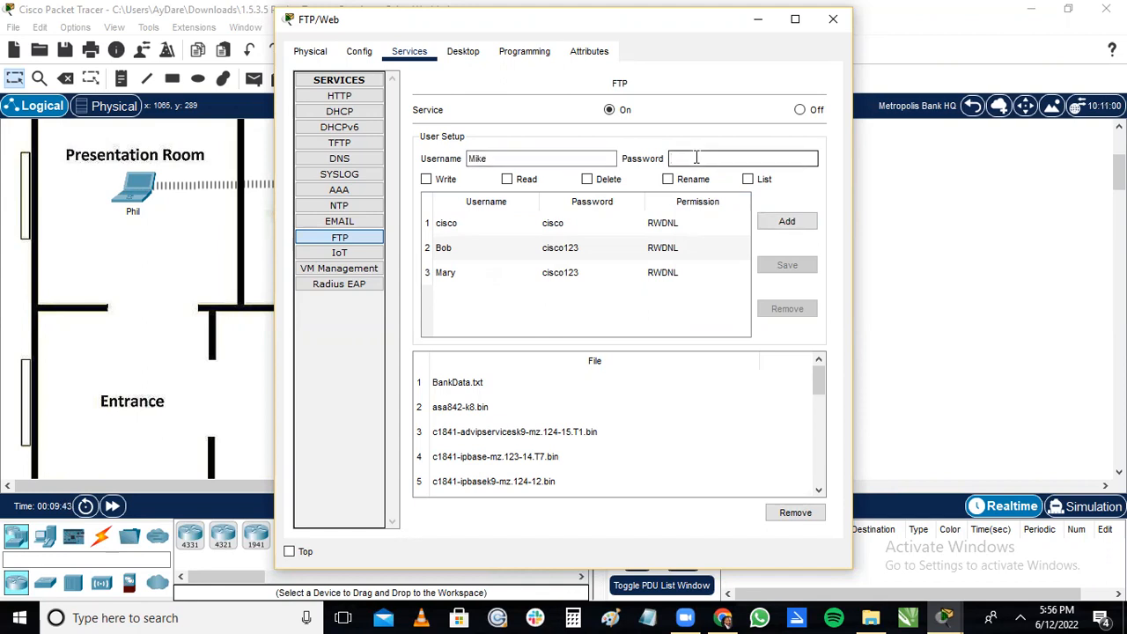
{"action": "type", "text": "cisco123"}
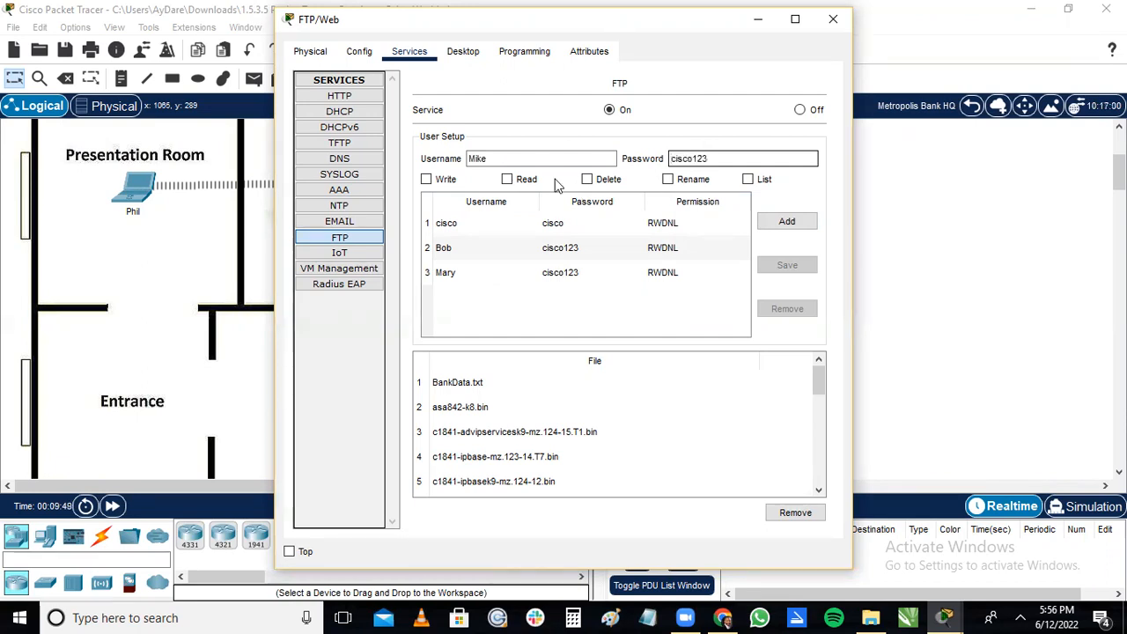
Select the Write, Read, Delete, Rename and List permissions for the third FTP user.
{"action": "left_click", "coordinate": [507, 179]}
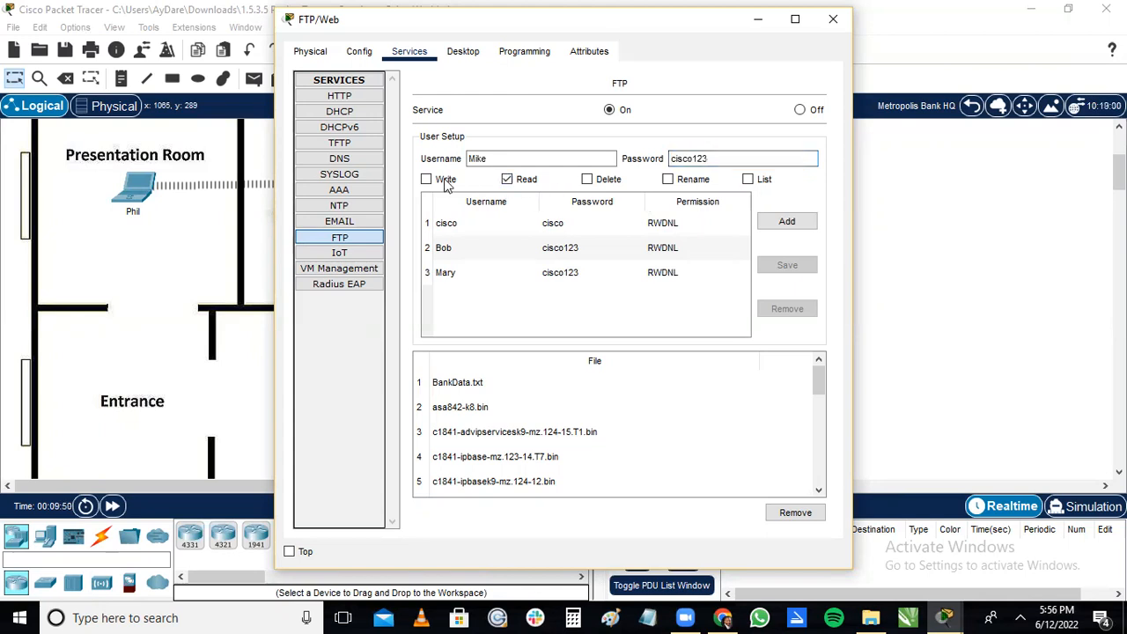
{"action": "left_click", "coordinate": [425, 180]}
{"action": "left_click", "coordinate": [586, 179]}
{"action": "left_click", "coordinate": [681, 181]}
{"action": "left_click", "coordinate": [747, 180]}
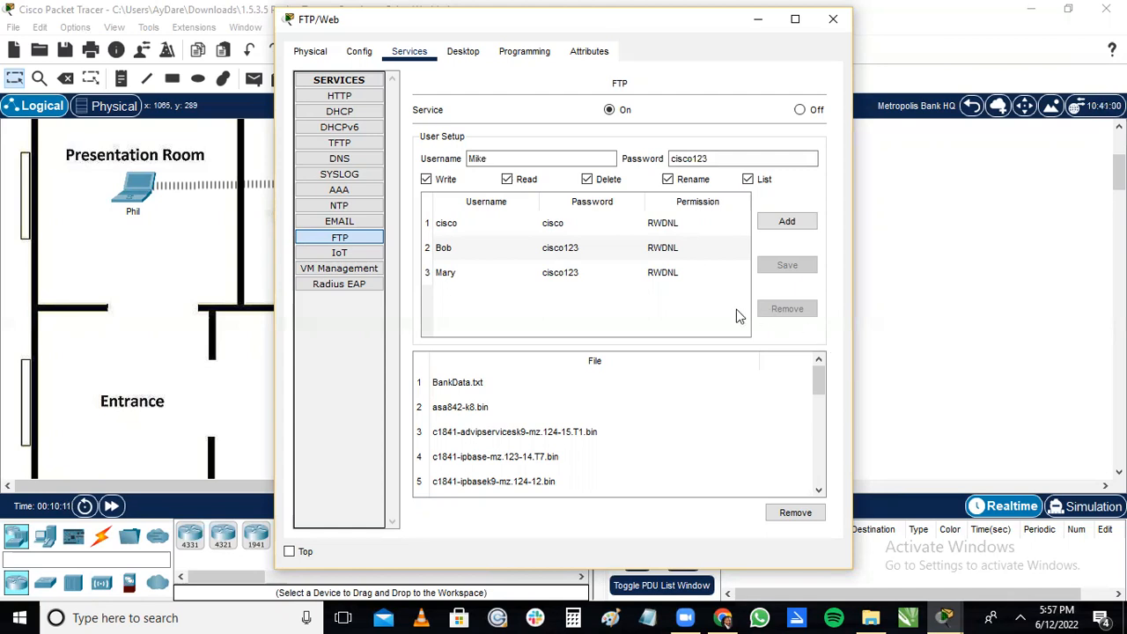
Add the third FTP user account with the permissions already selected, check the activity instructions, and close the FTP/Web server window.
{"action": "left_click", "coordinate": [781, 227]}
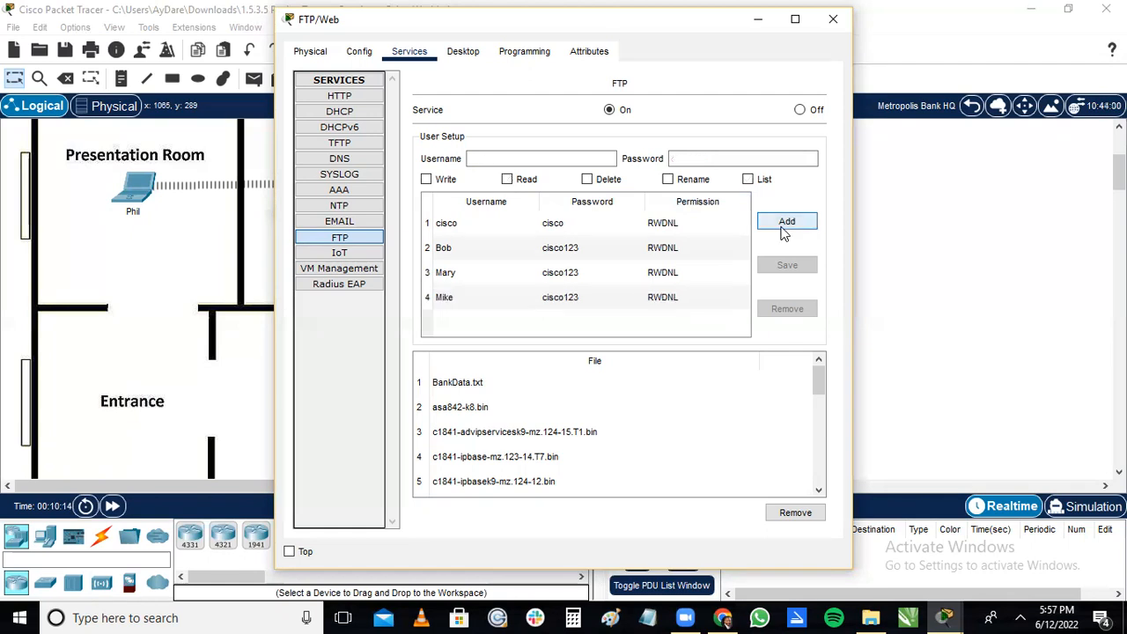
{"action": "left_click", "coordinate": [959, 616]}
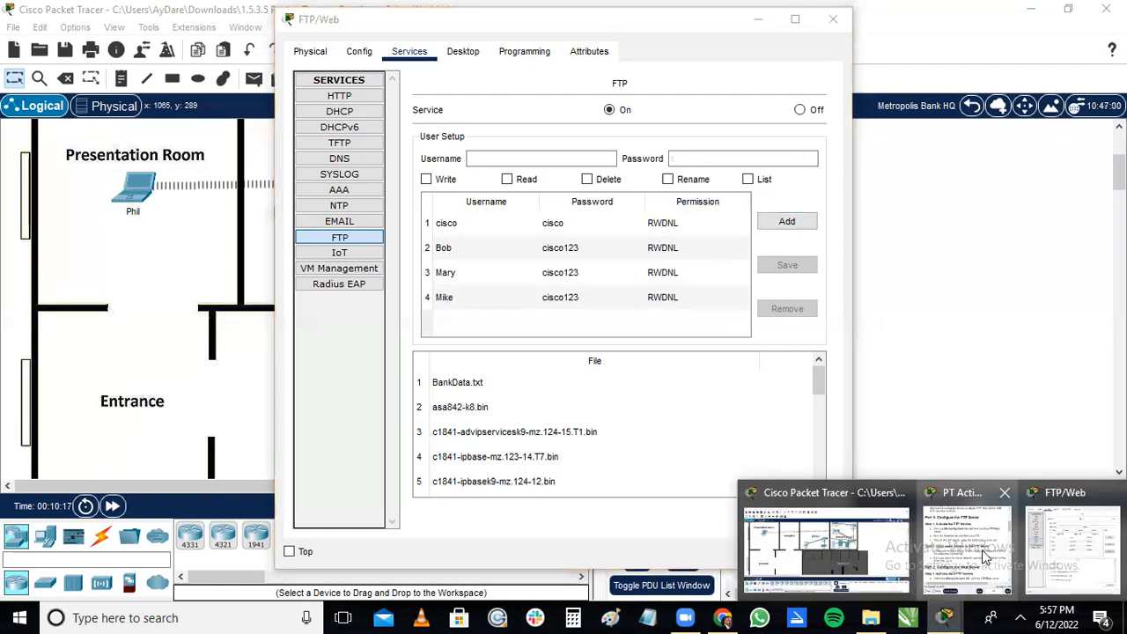
{"action": "left_click", "coordinate": [985, 556]}
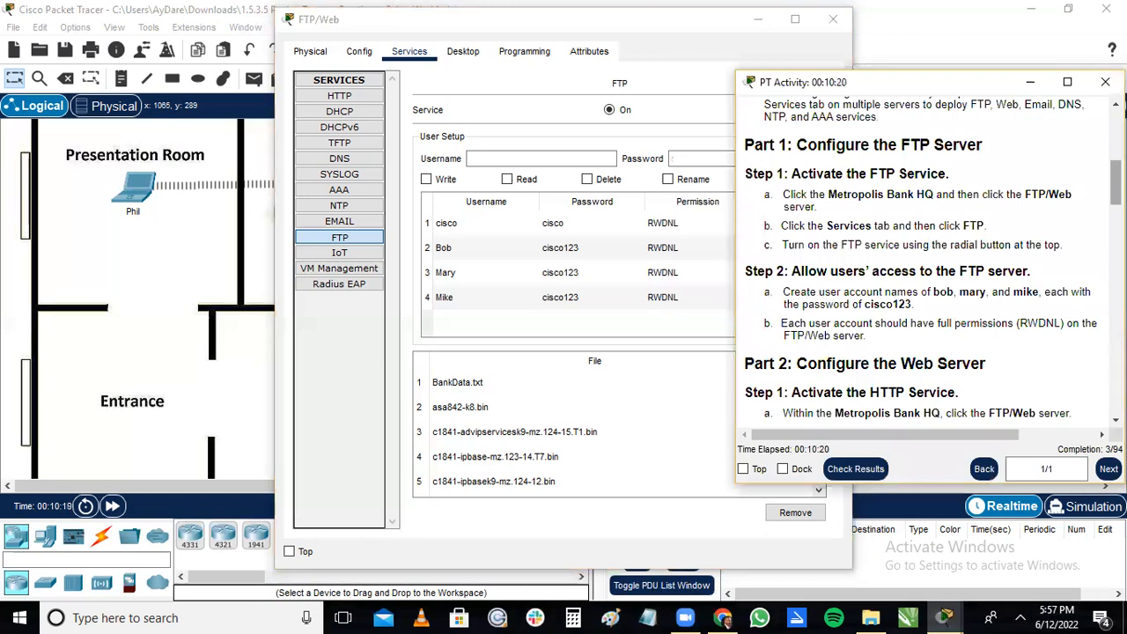
{"action": "scroll", "coordinate": [933, 260], "scroll_direction": "down", "scroll_amount": 3}
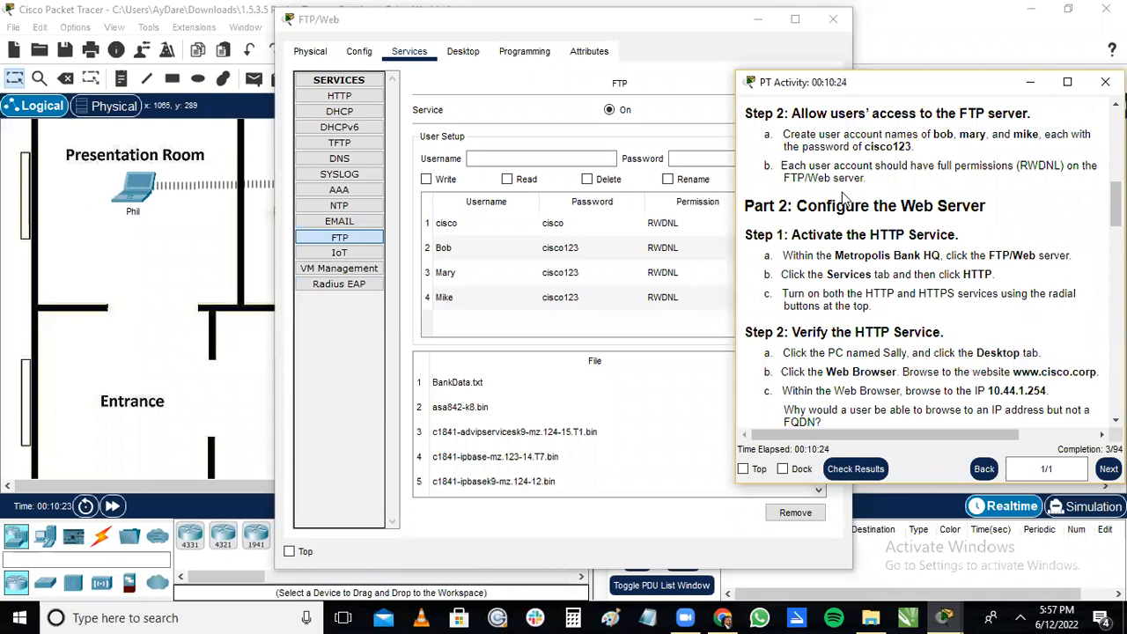
{"action": "left_click", "coordinate": [675, 387]}
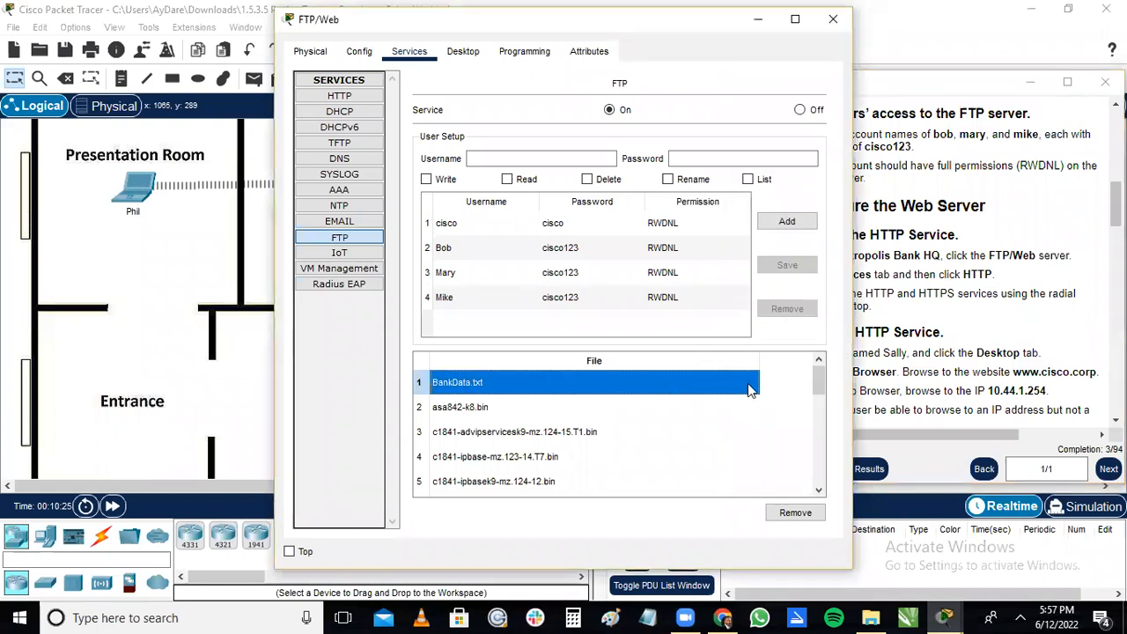
{"action": "left_click", "coordinate": [832, 21]}
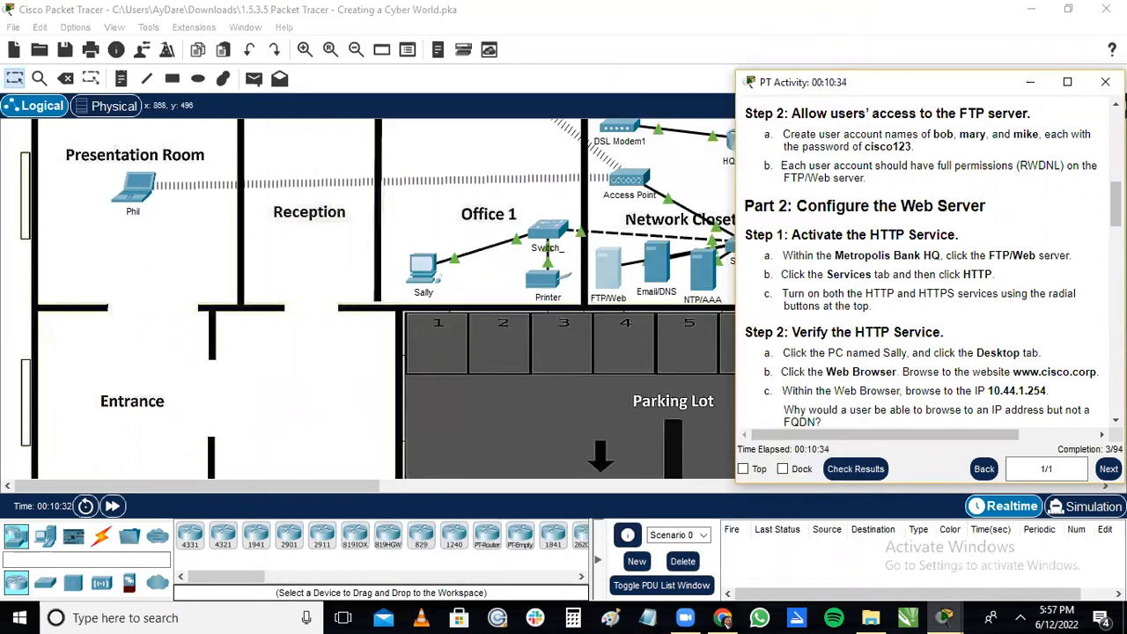
Turn on both the HTTP and HTTPS services on the FTP/Web server, and close its window.
{"action": "scroll", "coordinate": [1115, 204], "scroll_direction": "down", "scroll_amount": 2}
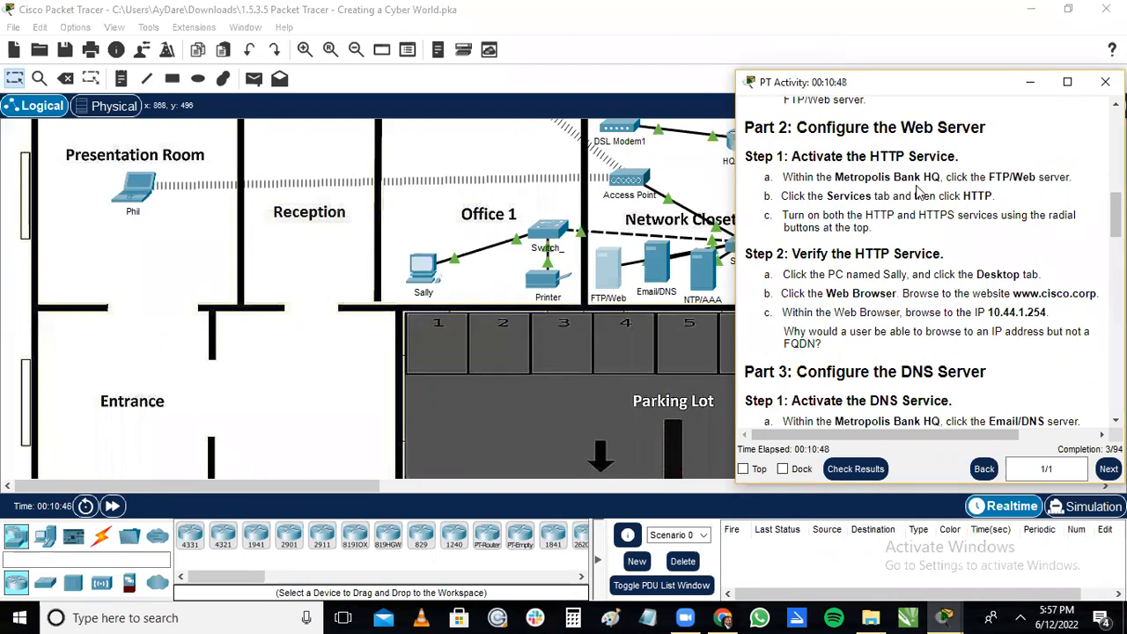
{"action": "left_click", "coordinate": [607, 277]}
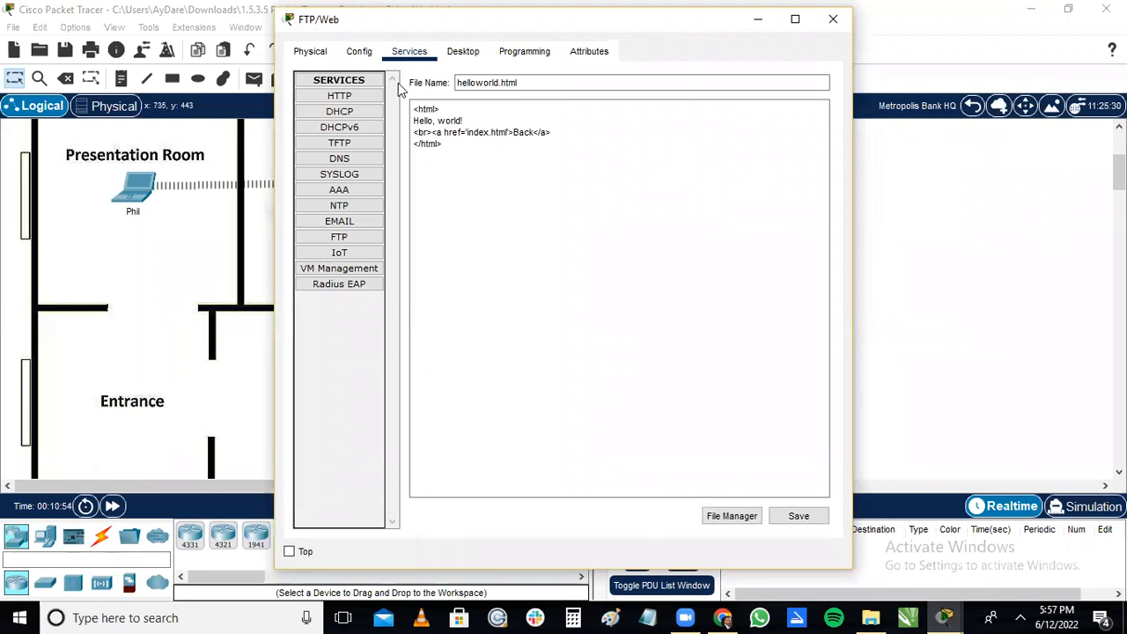
{"action": "left_click", "coordinate": [332, 100]}
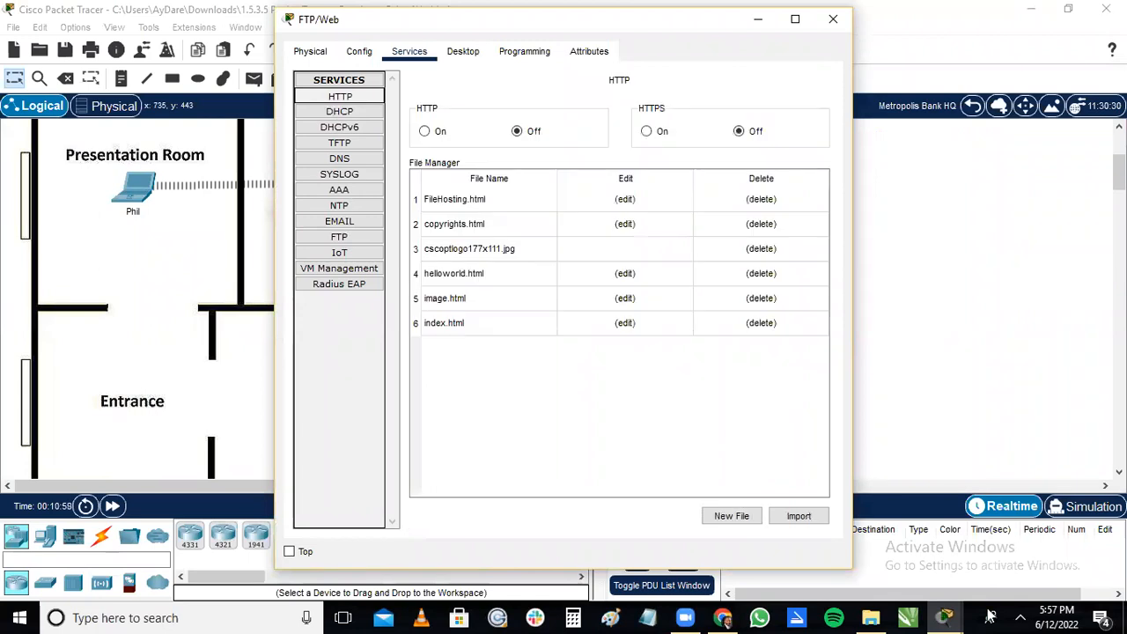
{"action": "left_click", "coordinate": [955, 613]}
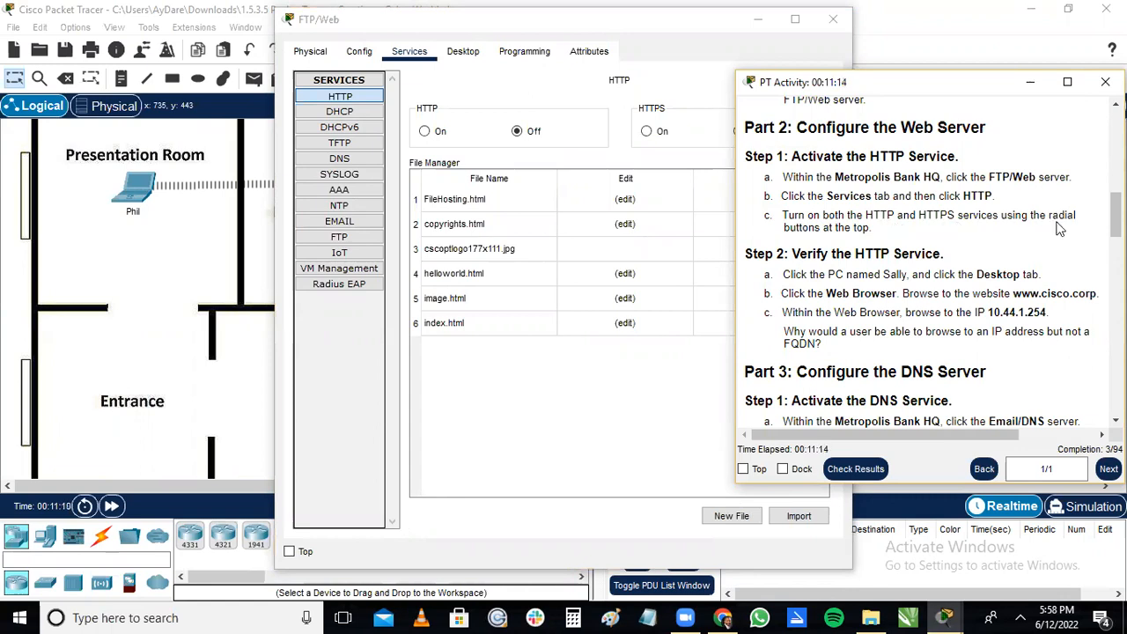
{"action": "left_click", "coordinate": [1031, 82]}
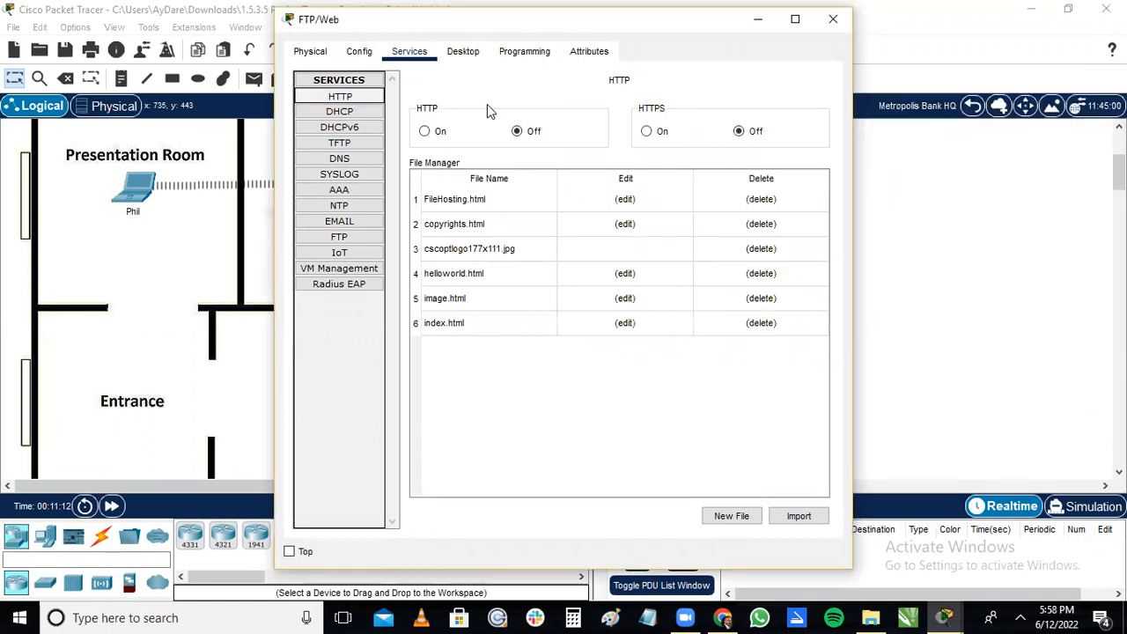
{"action": "left_click", "coordinate": [425, 132]}
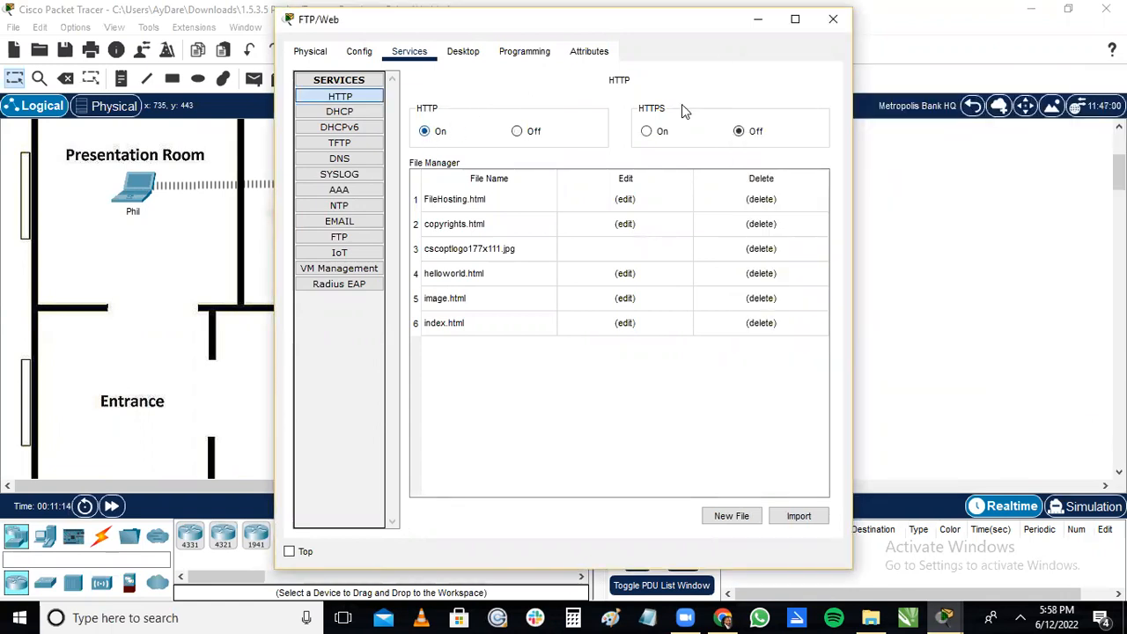
{"action": "left_click", "coordinate": [648, 132]}
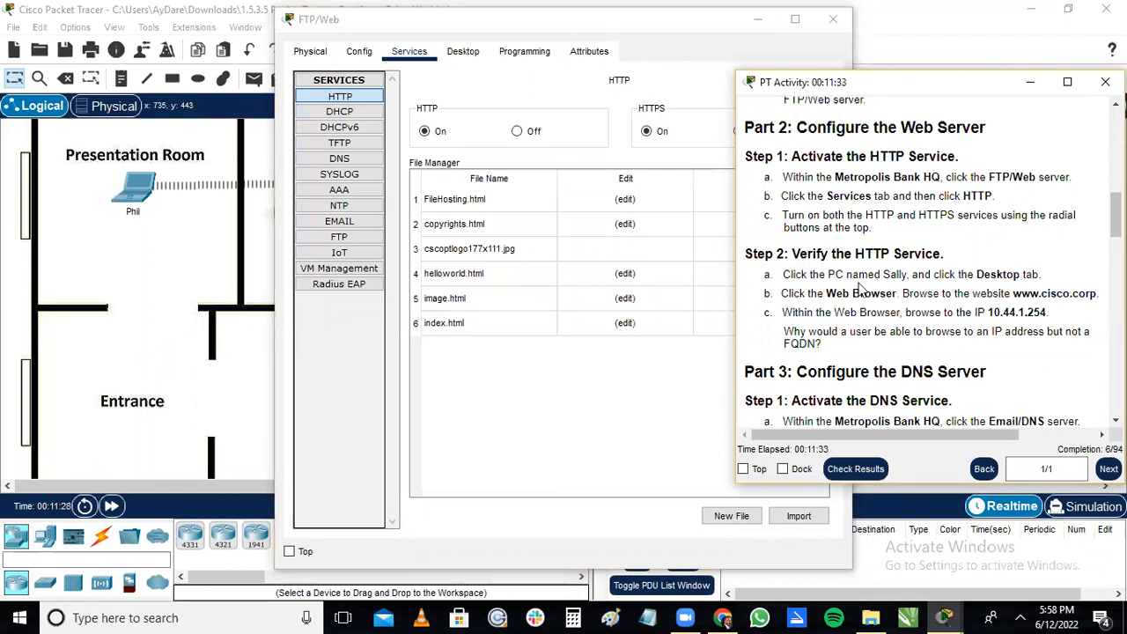
{"action": "left_click", "coordinate": [1035, 80]}
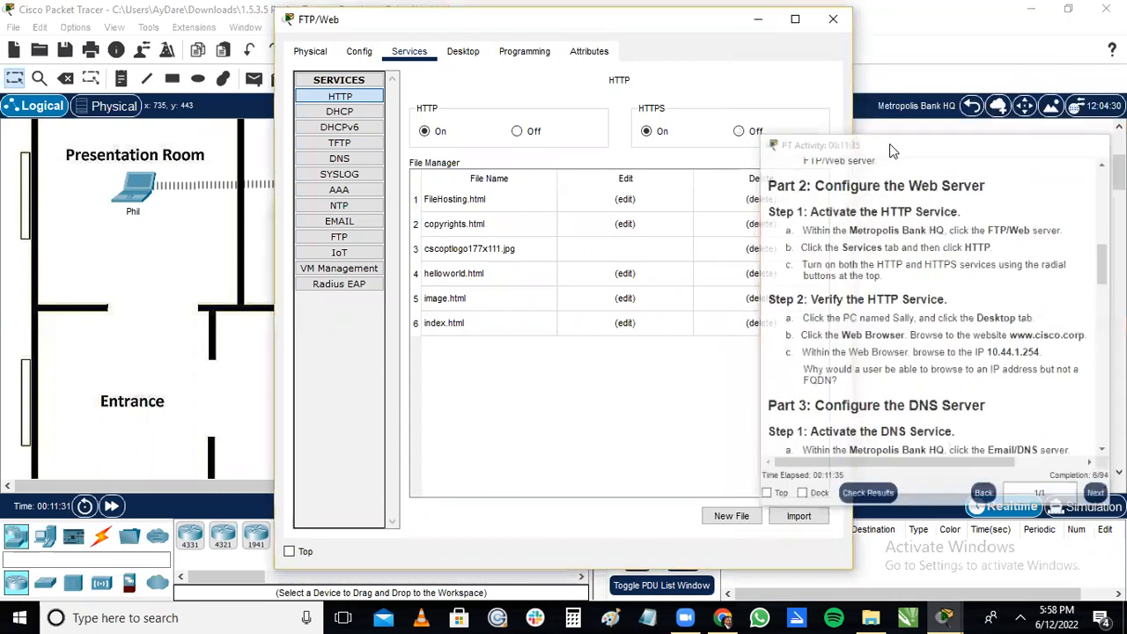
{"action": "left_click", "coordinate": [834, 21]}
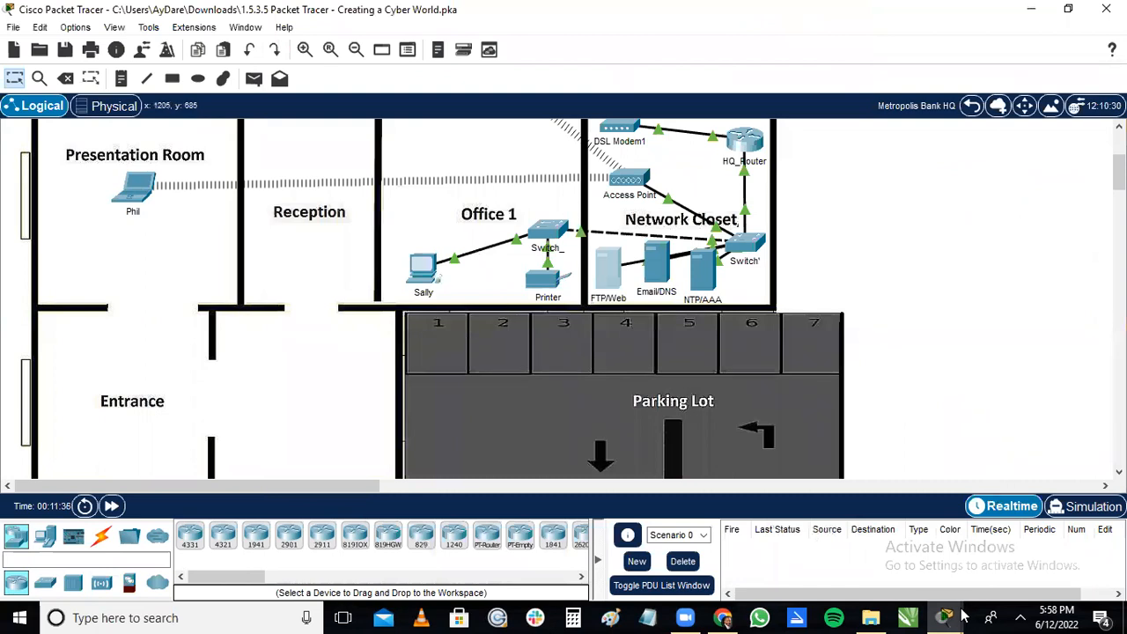
Open the configuration window of the PC in Office 1 and arrange it beside a narrower activity instructions window.
{"action": "left_click", "coordinate": [1030, 538]}
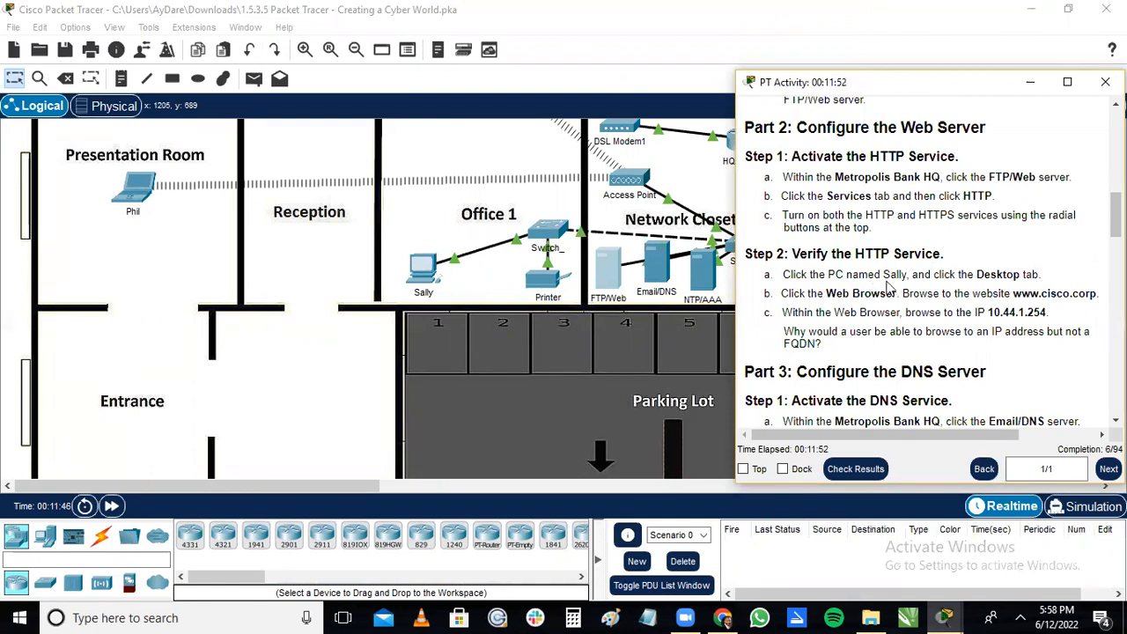
{"action": "left_click", "coordinate": [430, 278]}
{"action": "left_click", "coordinate": [429, 278]}
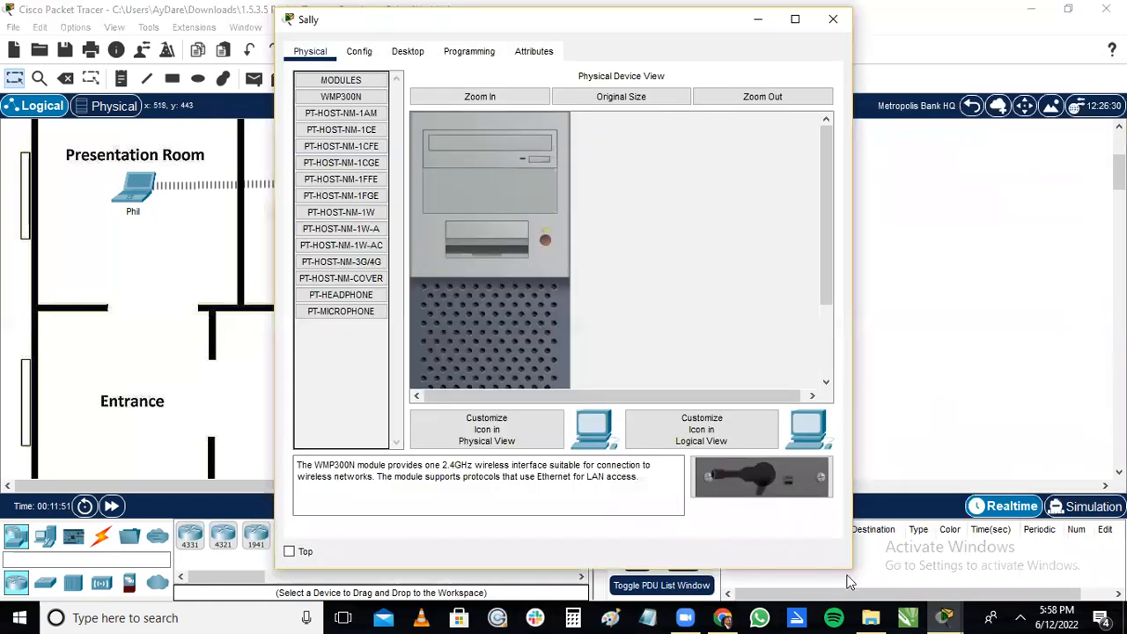
{"action": "left_click", "coordinate": [958, 616]}
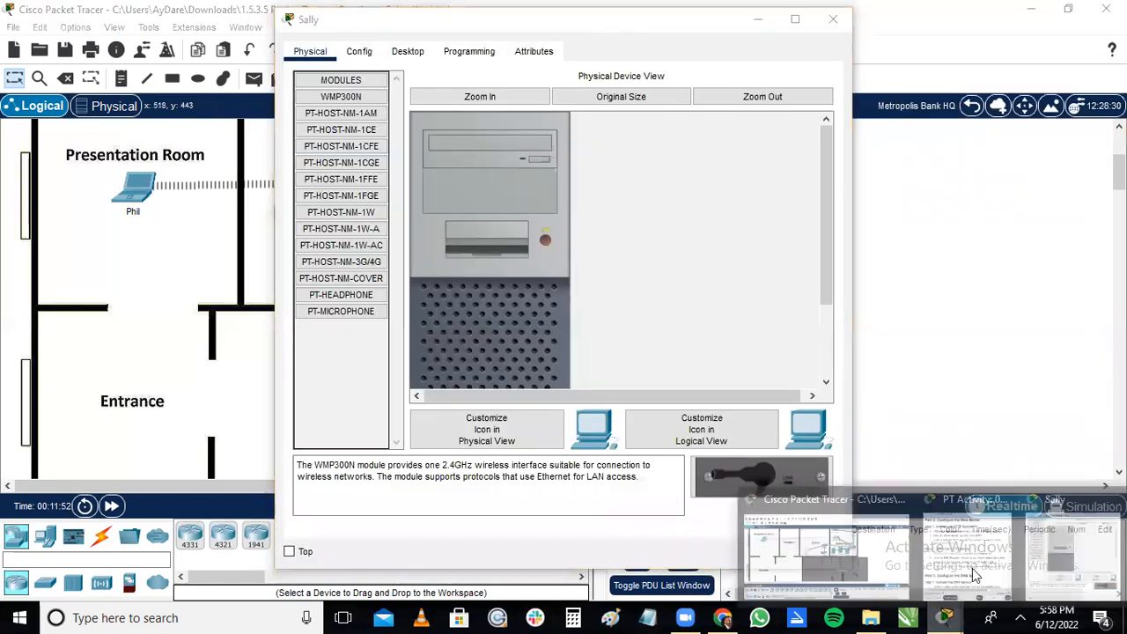
{"action": "left_click", "coordinate": [973, 568]}
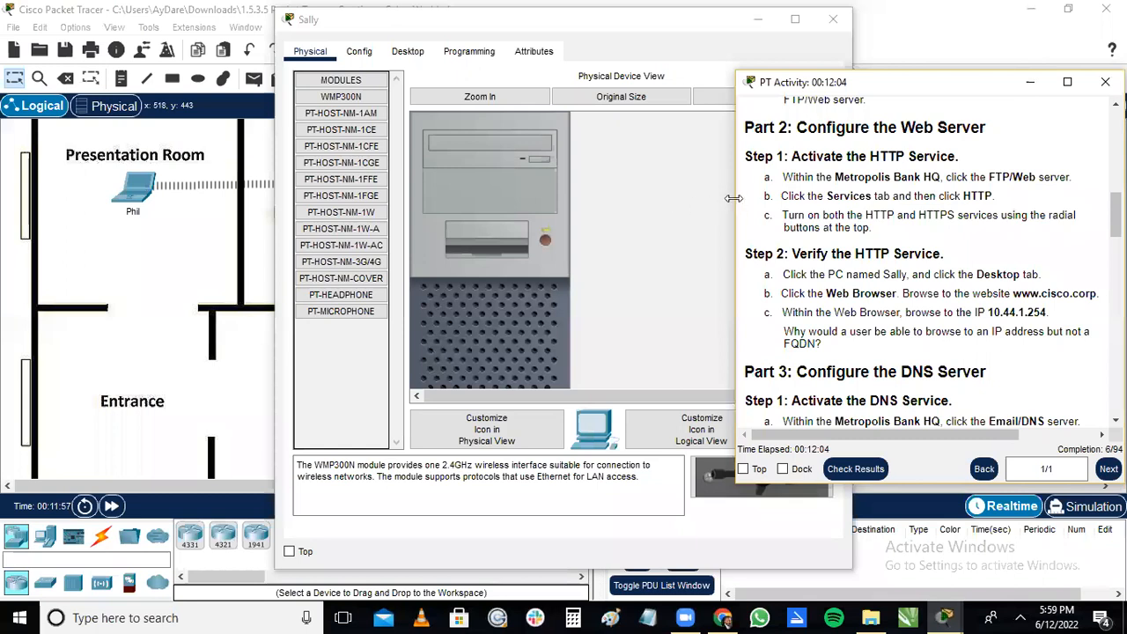
{"action": "left_click_drag", "start_coordinate": [734, 198], "coordinate": [807, 198]}
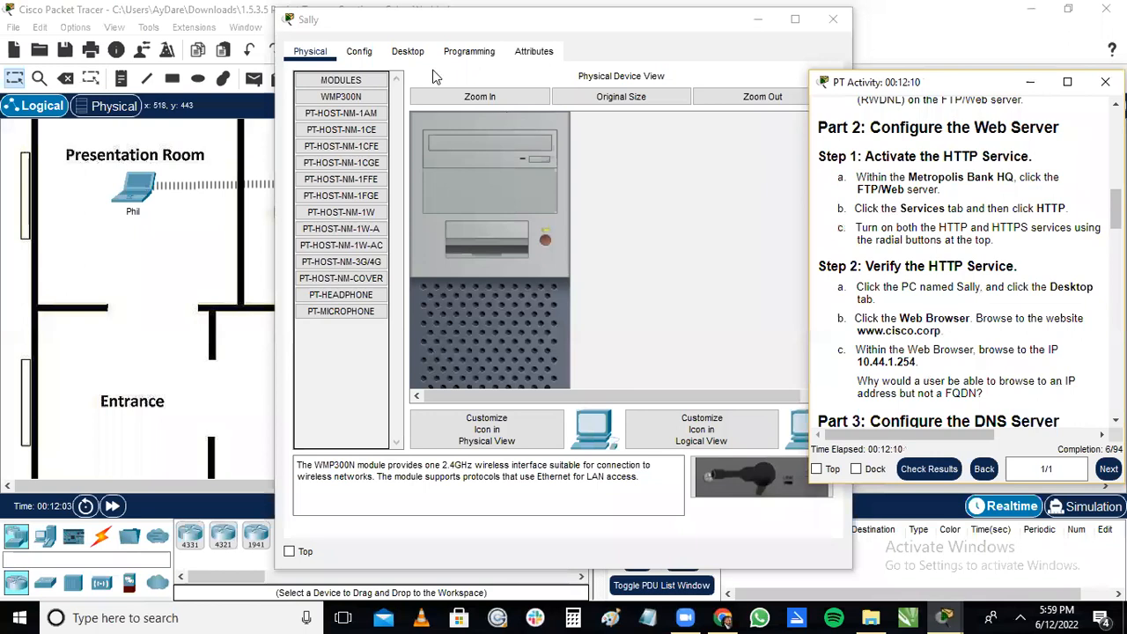
{"action": "left_click_drag", "start_coordinate": [483, 25], "coordinate": [419, 24]}
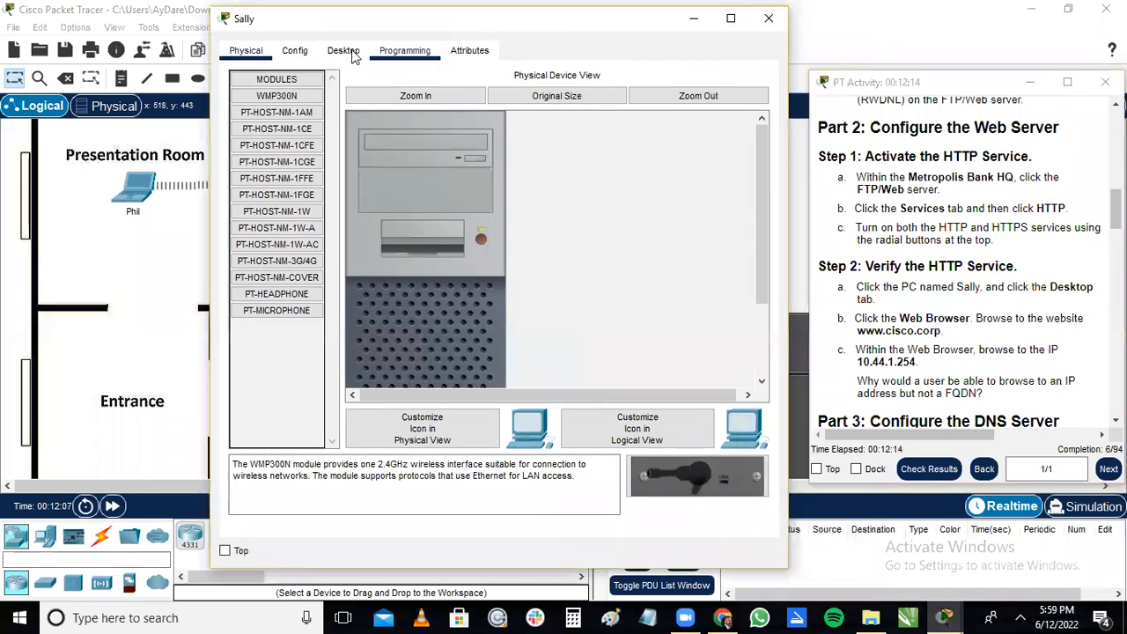
{"action": "left_click", "coordinate": [344, 51]}
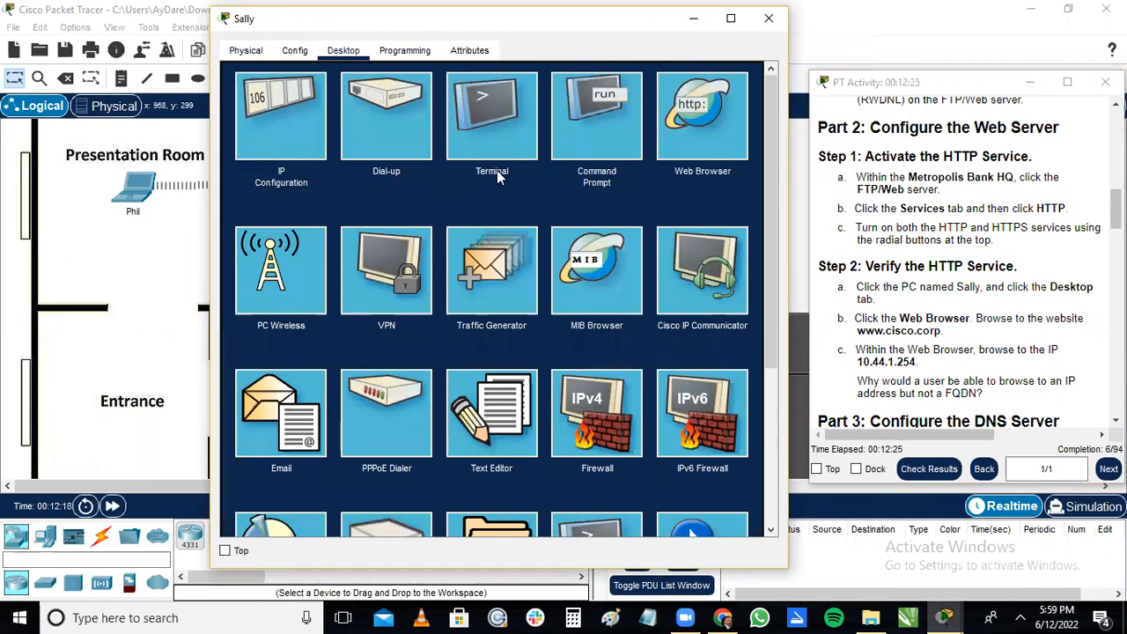
{"action": "left_click", "coordinate": [709, 146]}
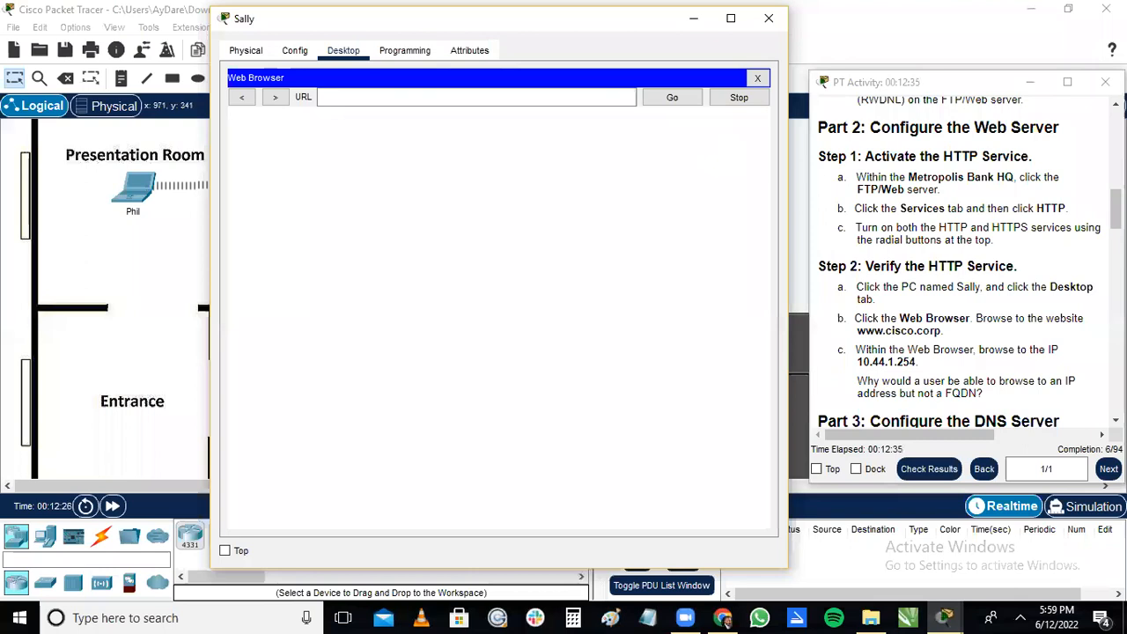
{"action": "scroll", "coordinate": [964, 265], "scroll_direction": "down", "scroll_amount": 1}
{"action": "scroll", "coordinate": [964, 264], "scroll_direction": "down", "scroll_amount": 1}
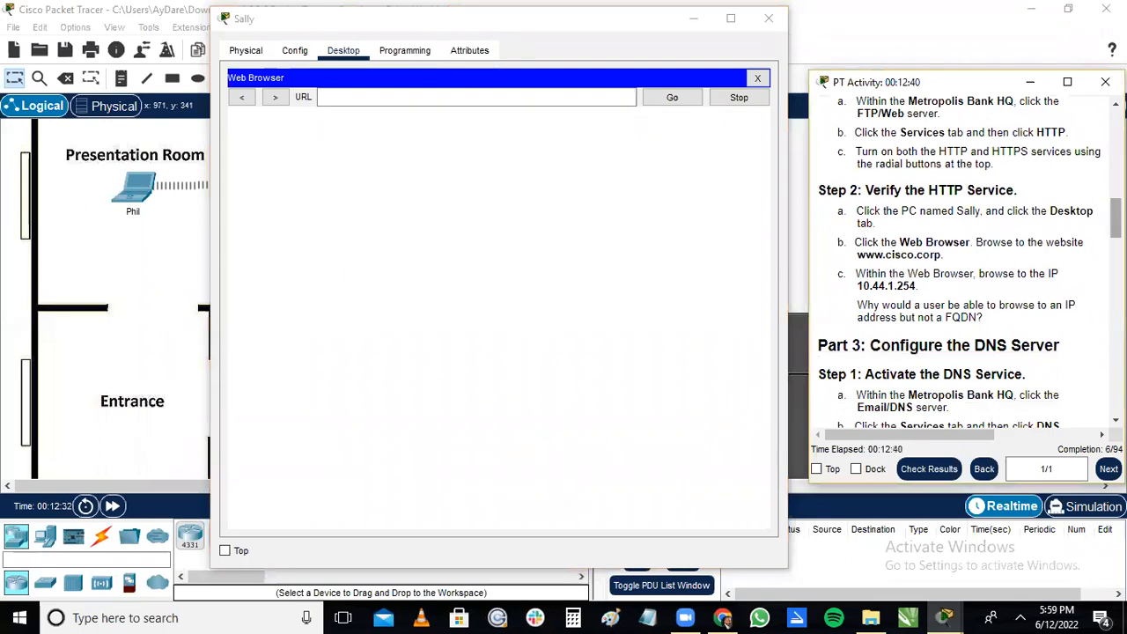
{"action": "left_click", "coordinate": [589, 98]}
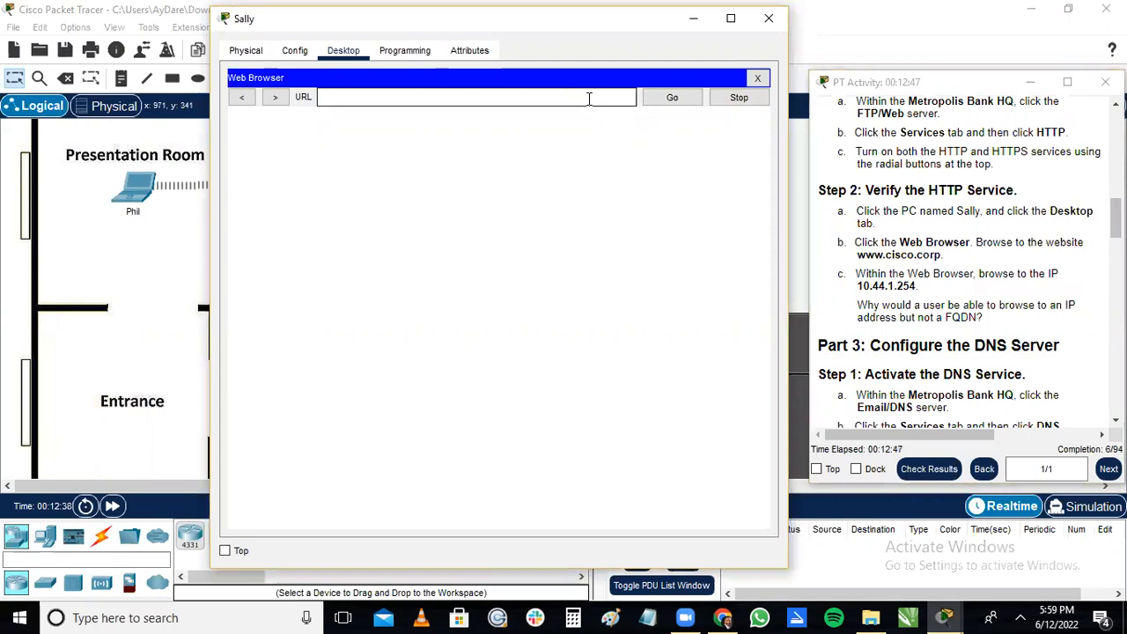
{"action": "type", "text": "www.cisco."}
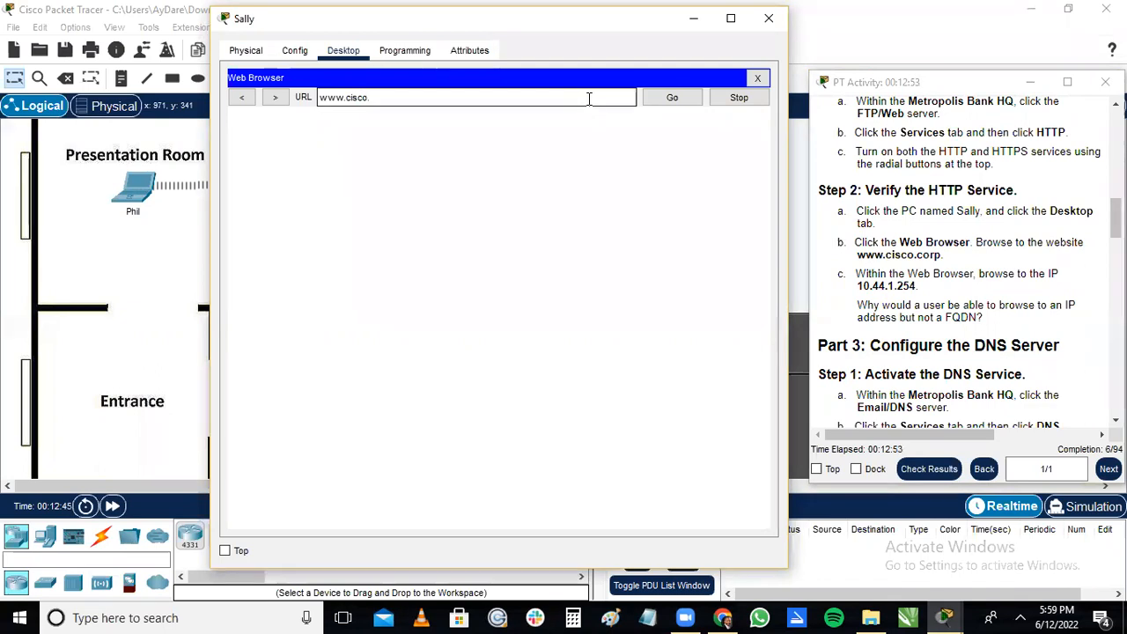
{"action": "type", "text": "corp"}
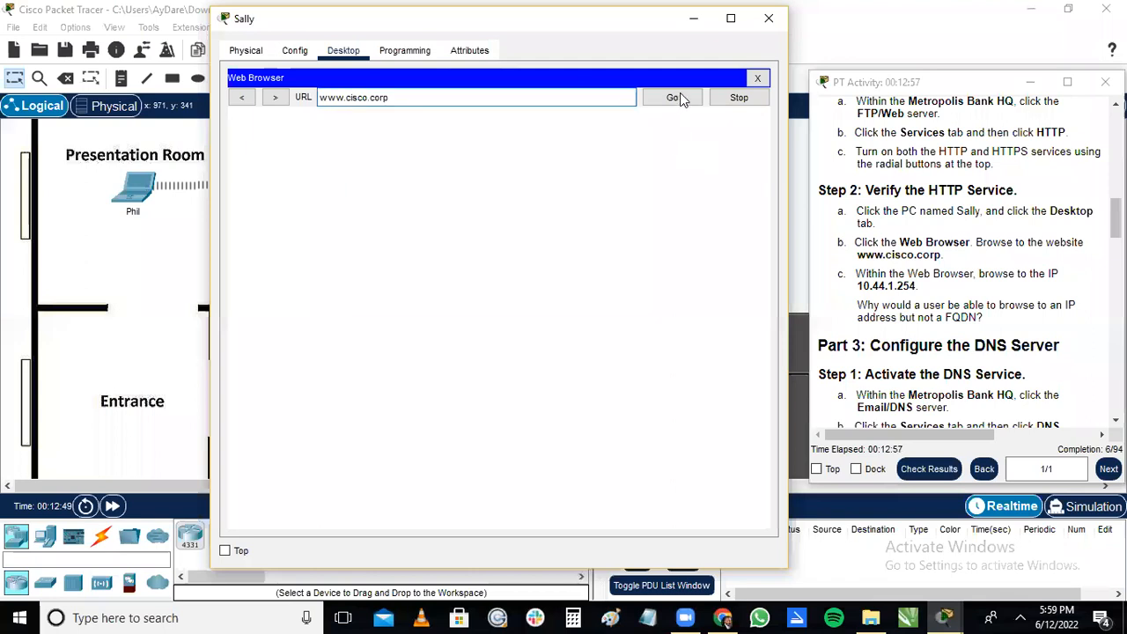
{"action": "left_click", "coordinate": [674, 97]}
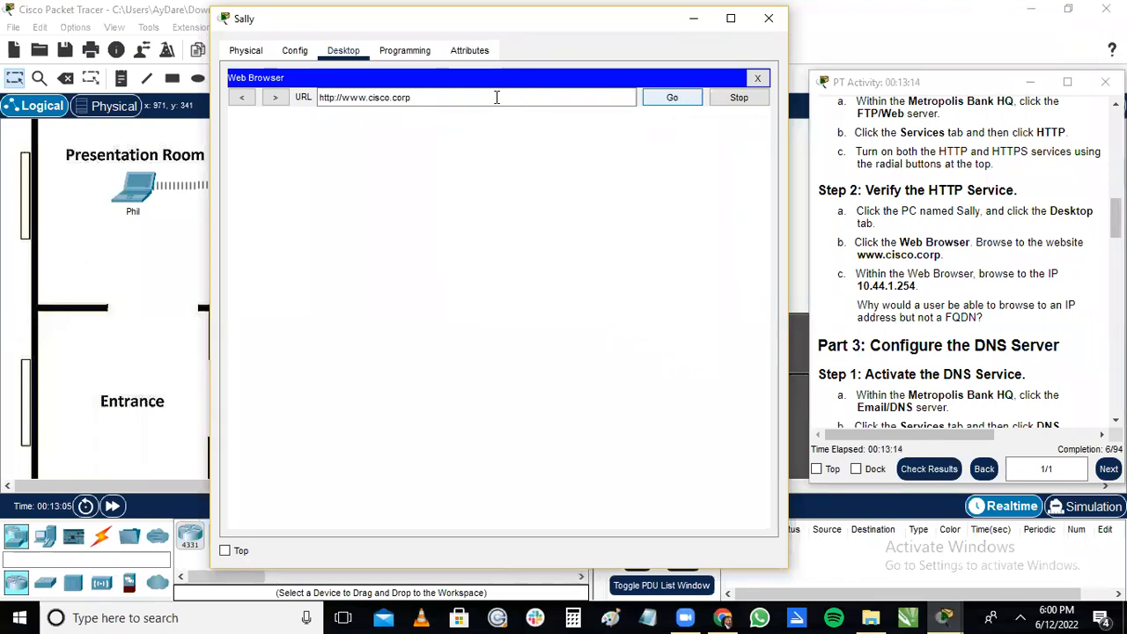
Replace the web address in the Office 1 PC's browser with 10.44.1.254 and load the page.
{"action": "left_click", "coordinate": [497, 97]}
{"action": "key", "text": "BackSpace"}
{"action": "key", "text": "BackSpace"}
{"action": "key", "text": "BackSpace"}
{"action": "key", "text": "BackSpace"}
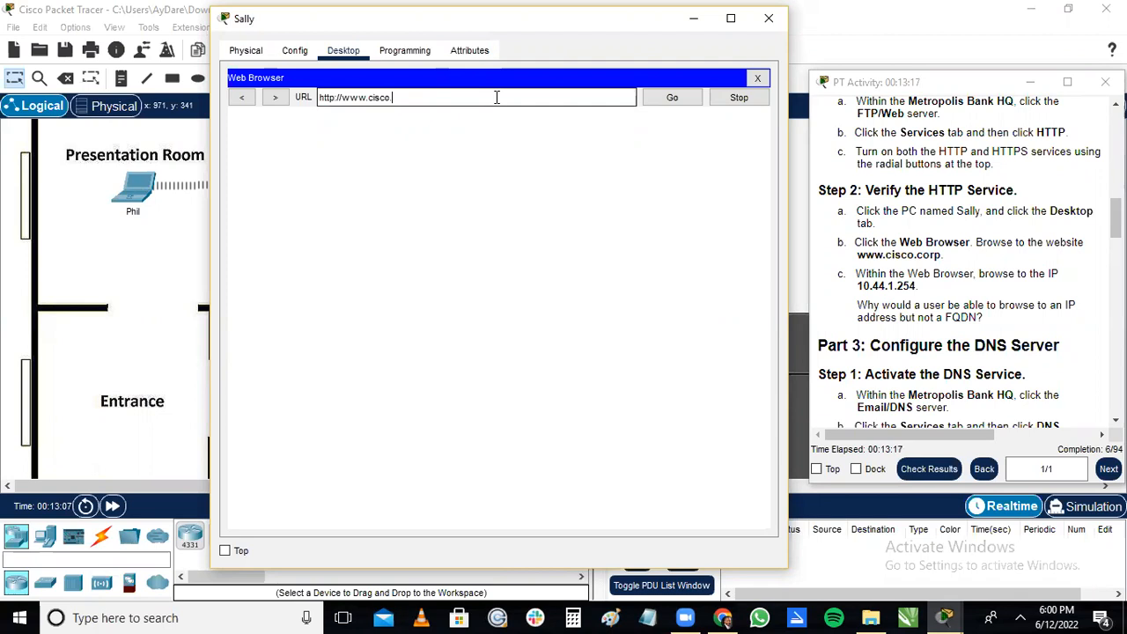
{"action": "key", "text": "BackSpace"}
{"action": "key", "text": "BackSpace"}
{"action": "key", "text": "BackSpace"}
{"action": "key", "text": "BackSpace"}
{"action": "key", "text": "BackSpace"}
{"action": "key", "text": "BackSpace"}
{"action": "key", "text": "BackSpace"}
{"action": "key", "text": "BackSpace"}
{"action": "key", "text": "BackSpace"}
{"action": "key", "text": "BackSpace"}
{"action": "key", "text": "BackSpace"}
{"action": "key", "text": "BackSpace"}
{"action": "key", "text": "BackSpace"}
{"action": "key", "text": "BackSpace"}
{"action": "key", "text": "BackSpace"}
{"action": "key", "text": "BackSpace"}
{"action": "key", "text": "BackSpace"}
{"action": "type", "text": "10"}
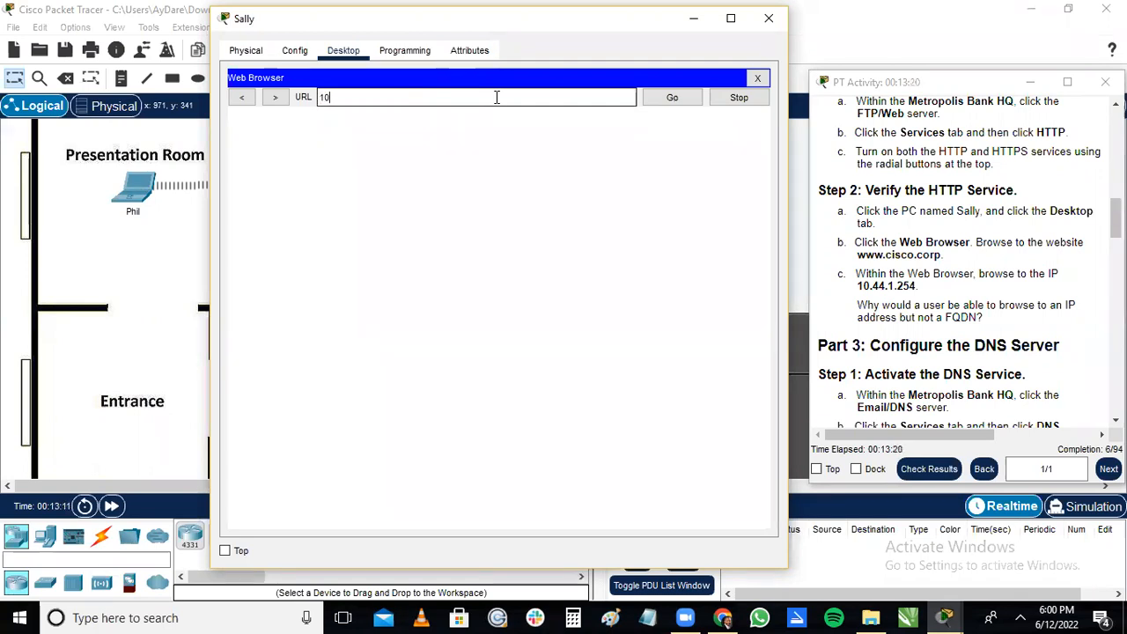
{"action": "type", "text": ".44"}
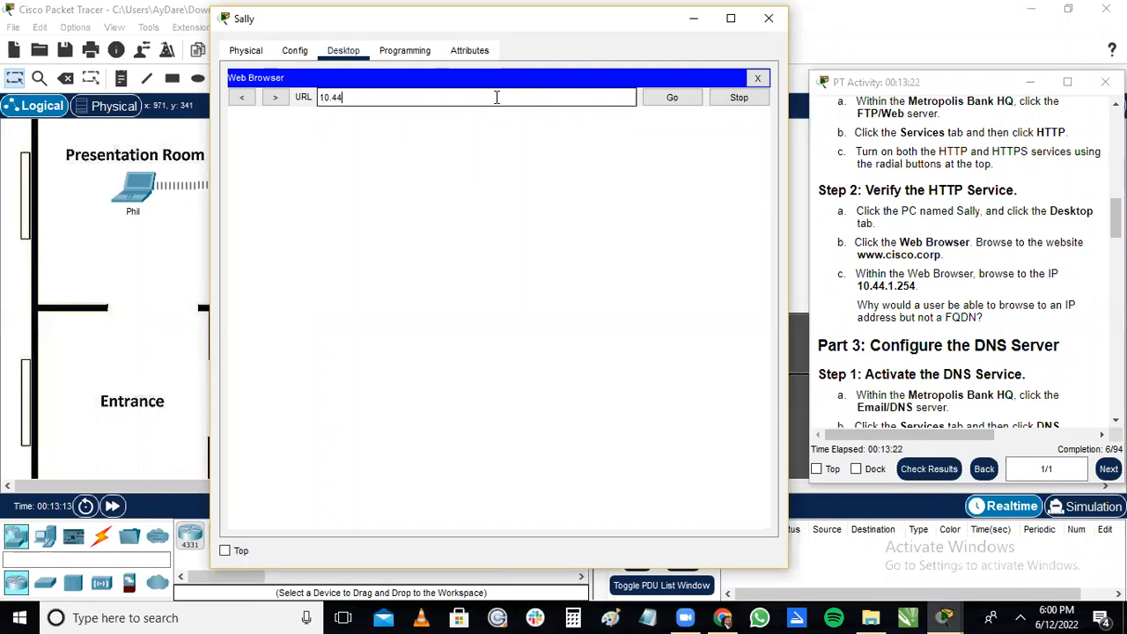
{"action": "type", "text": ".1.254"}
{"action": "left_click", "coordinate": [671, 97]}
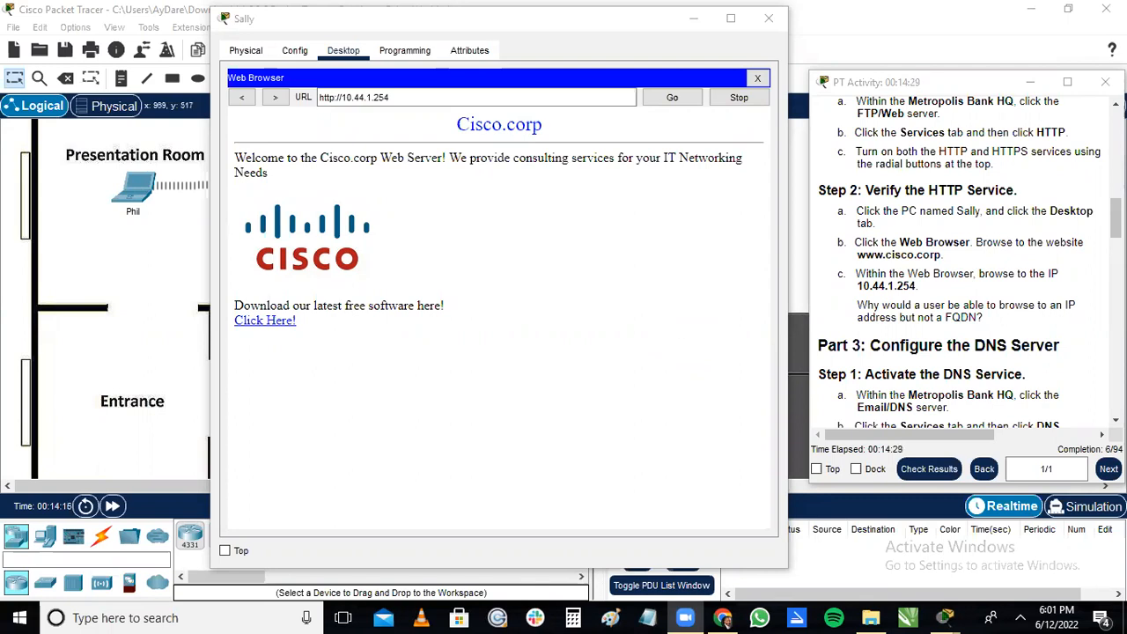
Review the Part 3 instructions for activating the DNS service and creating the DNS A records.
{"action": "left_click", "coordinate": [1012, 318]}
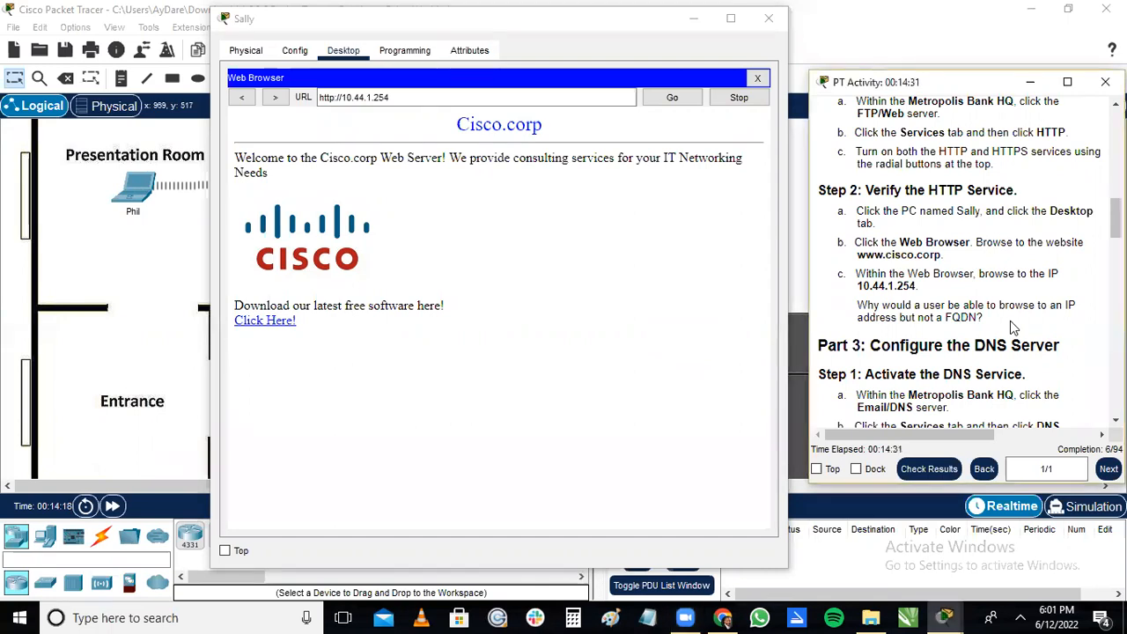
{"action": "scroll", "coordinate": [1071, 319], "scroll_direction": "down", "scroll_amount": 4}
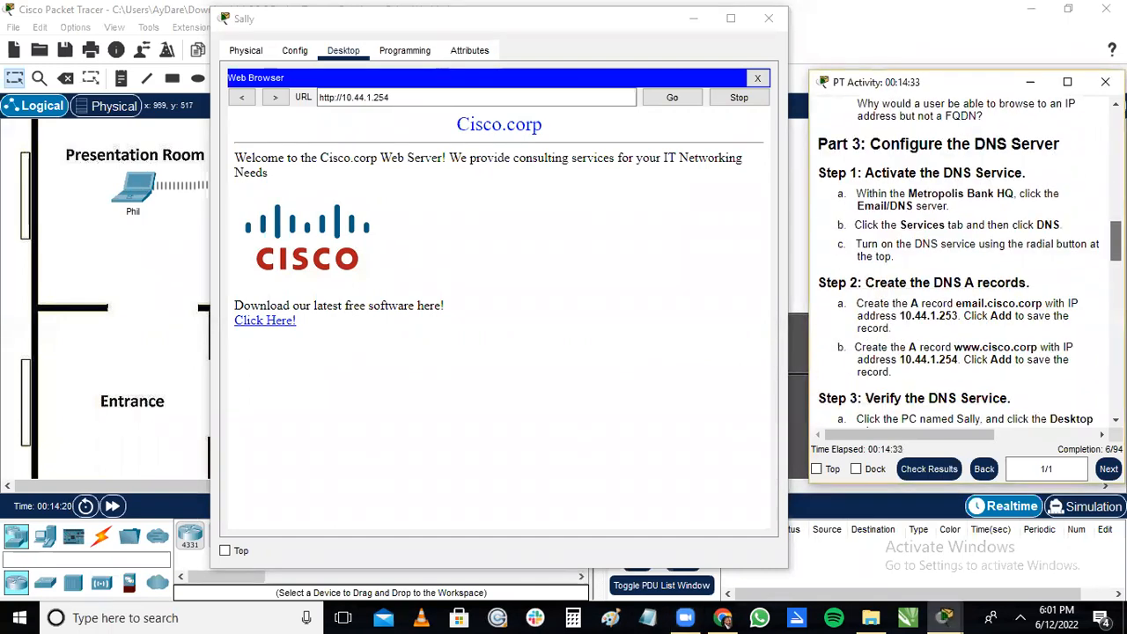
{"action": "scroll", "coordinate": [963, 264], "scroll_direction": "up", "scroll_amount": 1}
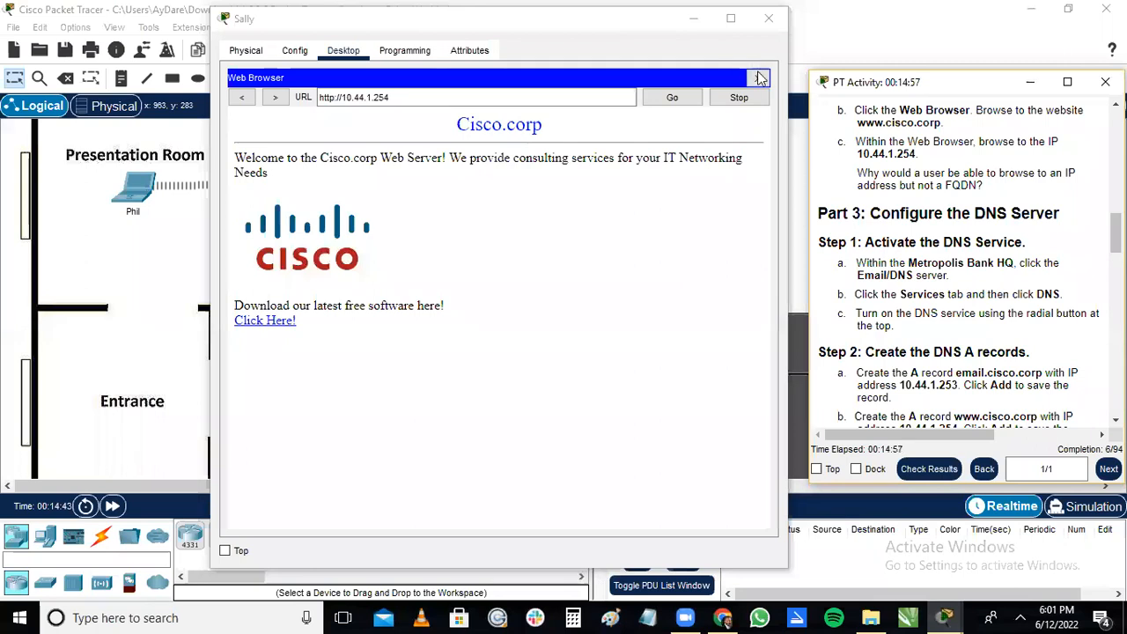
Close the Office 1 PC's window, open the Email/DNS server's configuration window and arrange it beside the Part 3 activity instructions.
{"action": "left_click", "coordinate": [768, 24]}
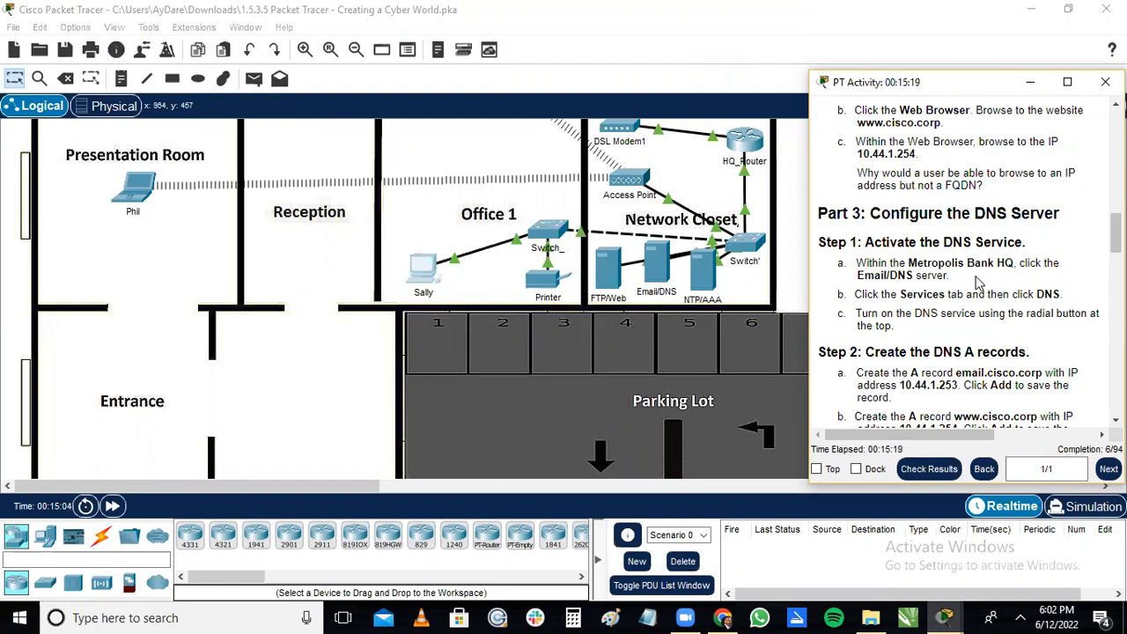
{"action": "left_click", "coordinate": [652, 279]}
{"action": "left_click", "coordinate": [652, 278]}
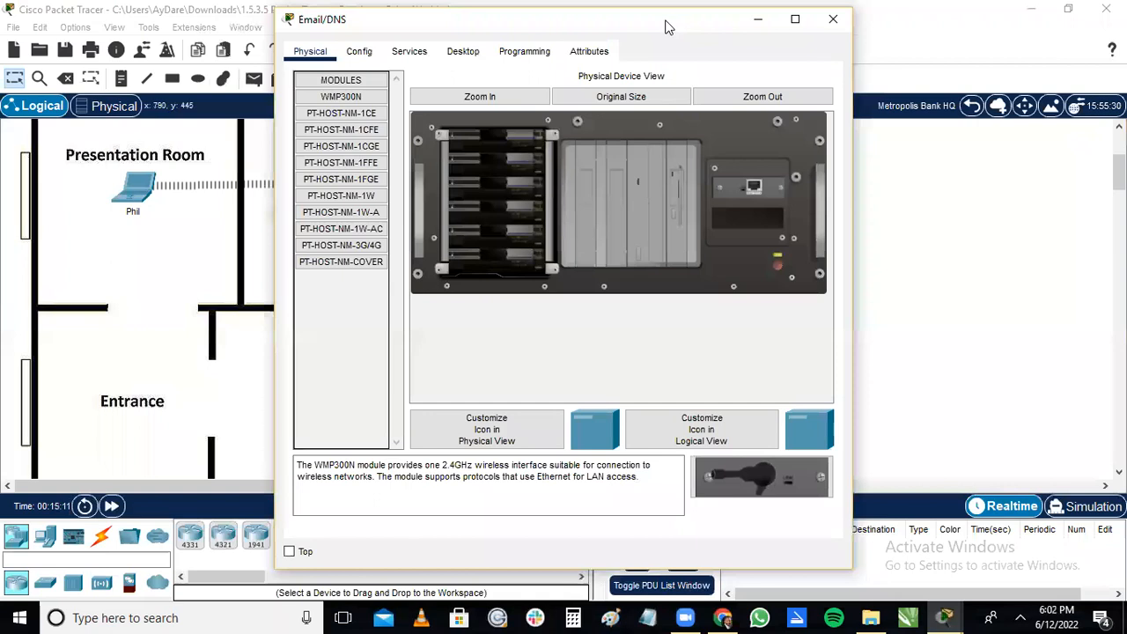
{"action": "left_click_drag", "start_coordinate": [667, 21], "coordinate": [542, 16]}
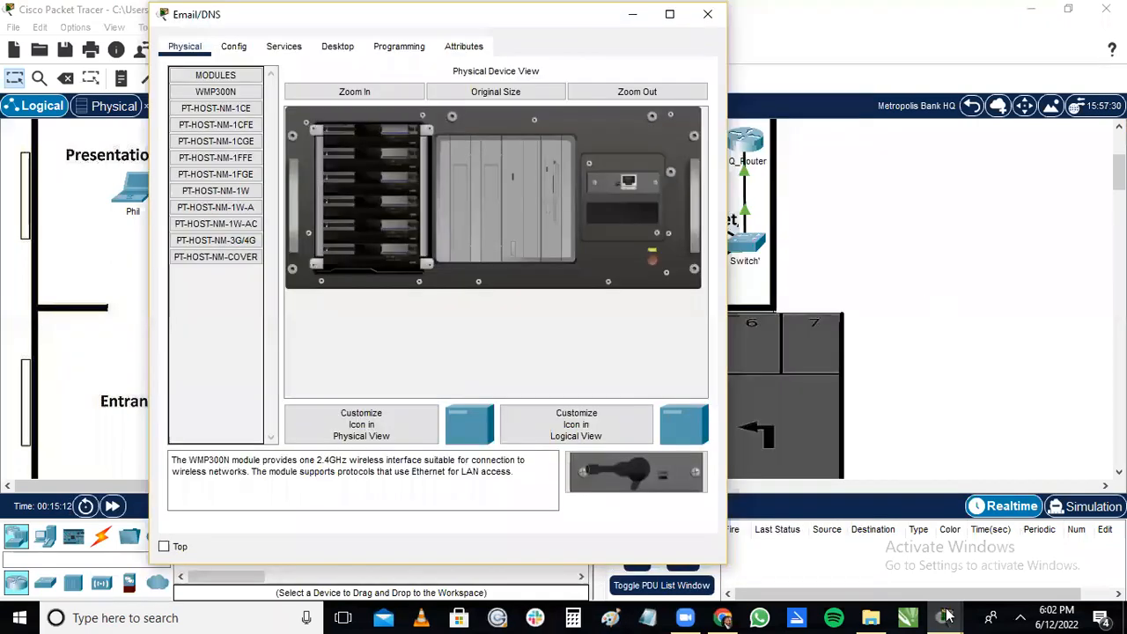
{"action": "mouse_move", "coordinate": [960, 616]}
{"action": "left_click", "coordinate": [973, 539]}
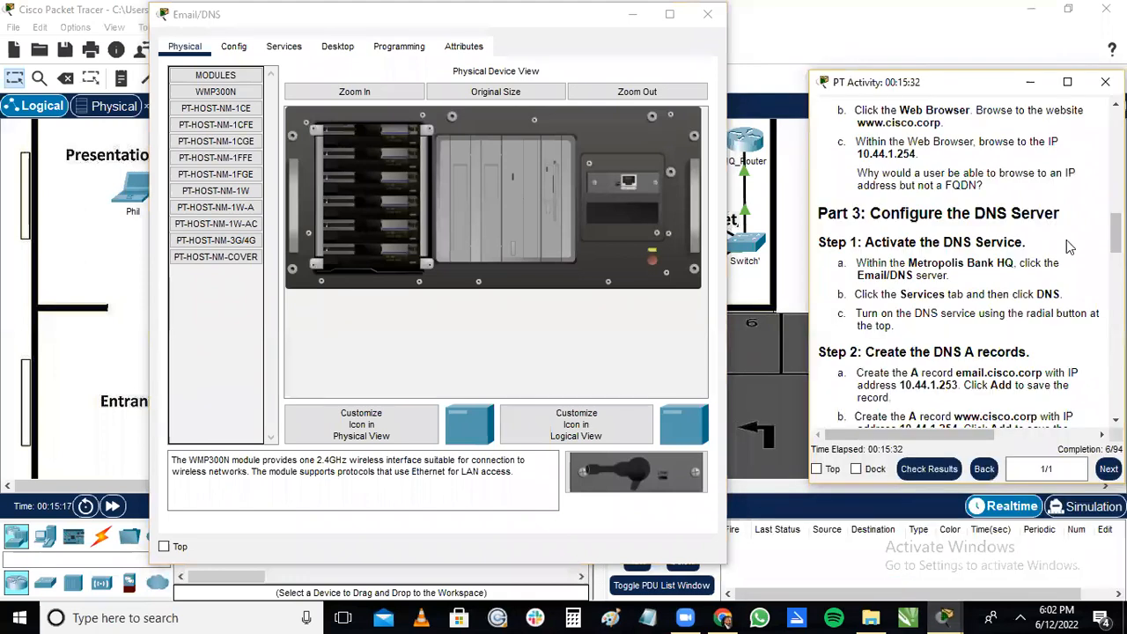
{"action": "scroll", "coordinate": [914, 230], "scroll_direction": "down", "scroll_amount": 3}
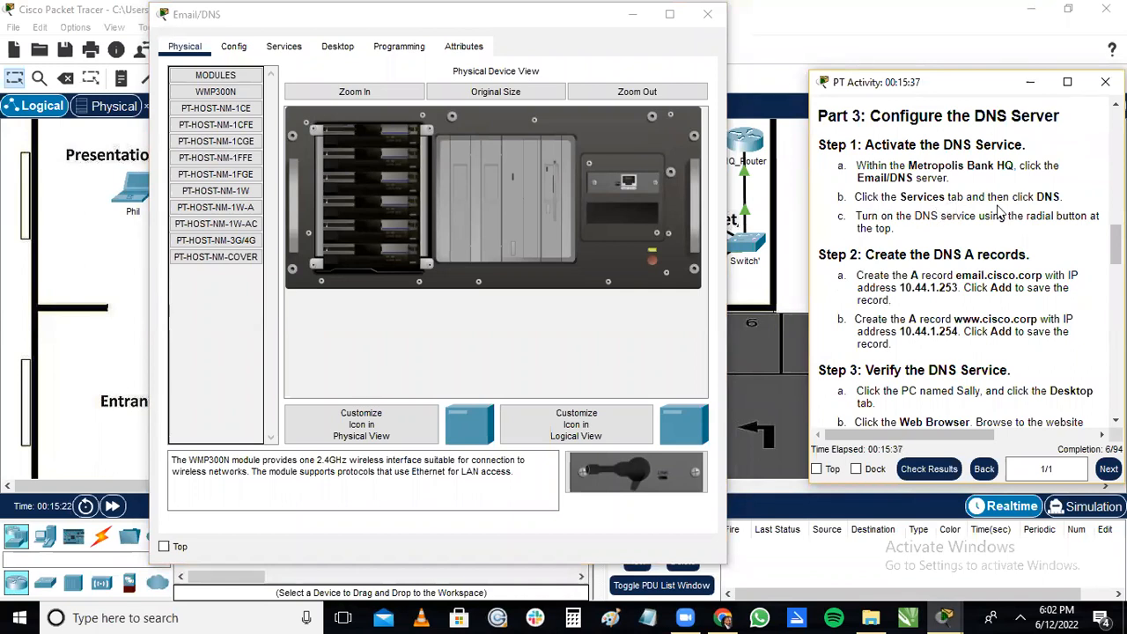
Turn on the DNS service on the Email/DNS server.
{"action": "left_click", "coordinate": [298, 51]}
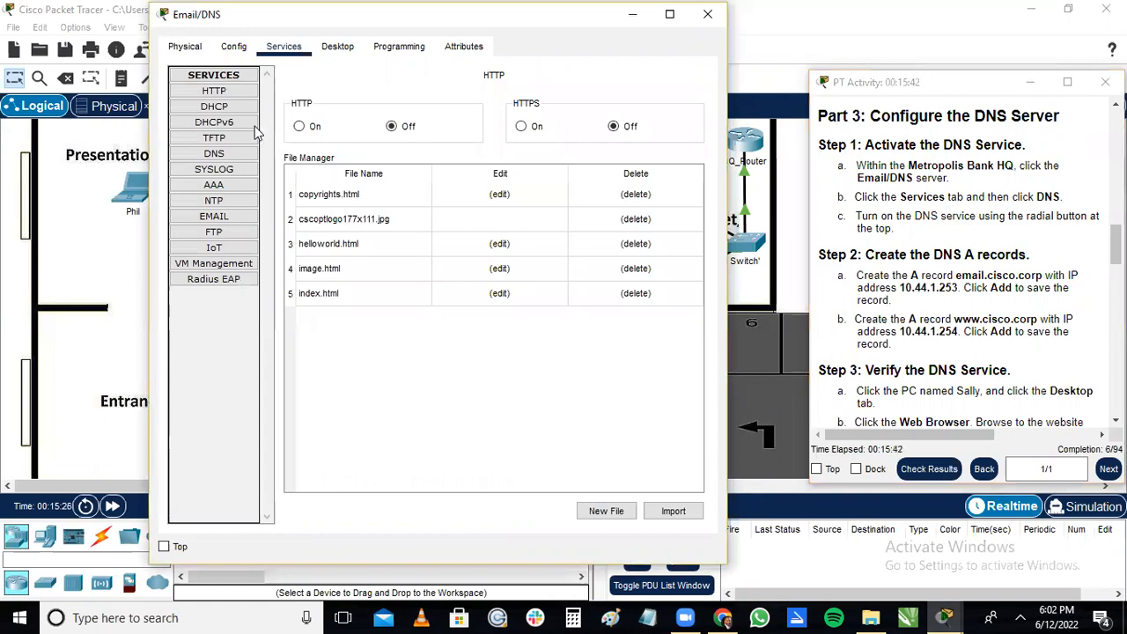
{"action": "left_click", "coordinate": [216, 154]}
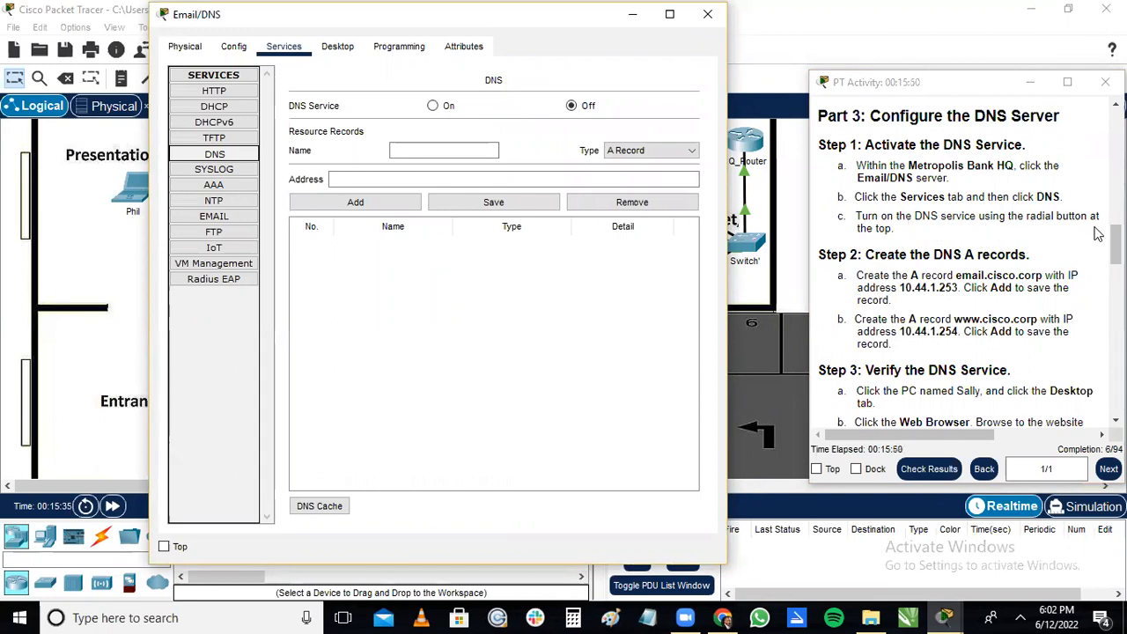
{"action": "left_click", "coordinate": [433, 106]}
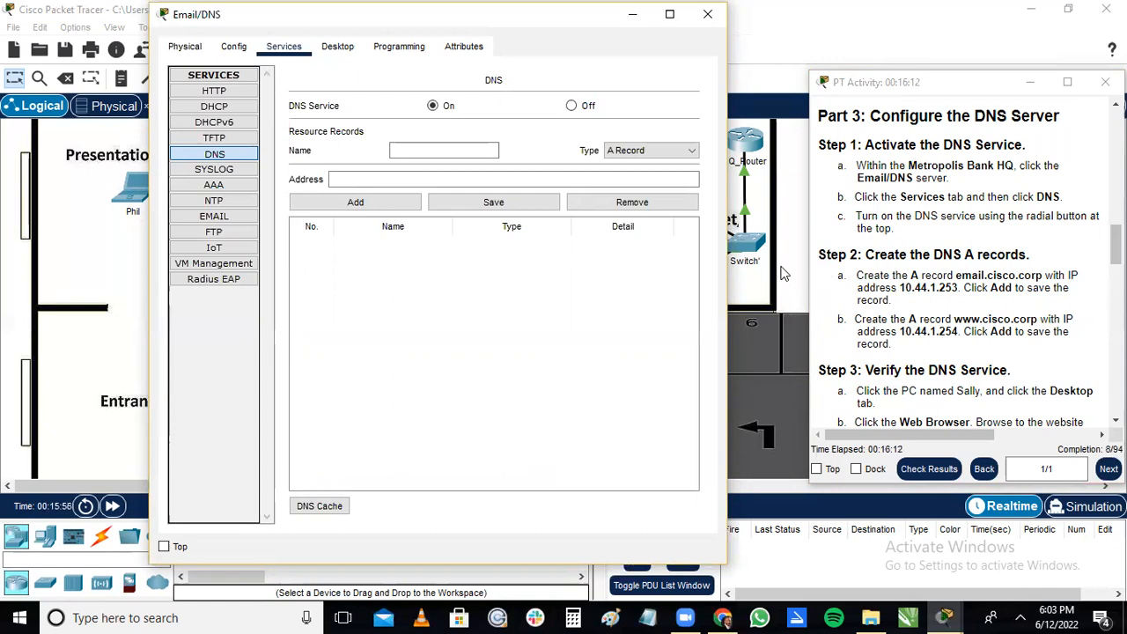
Enter email.cisco.corp as the name of a new DNS A record.
{"action": "left_click", "coordinate": [431, 145]}
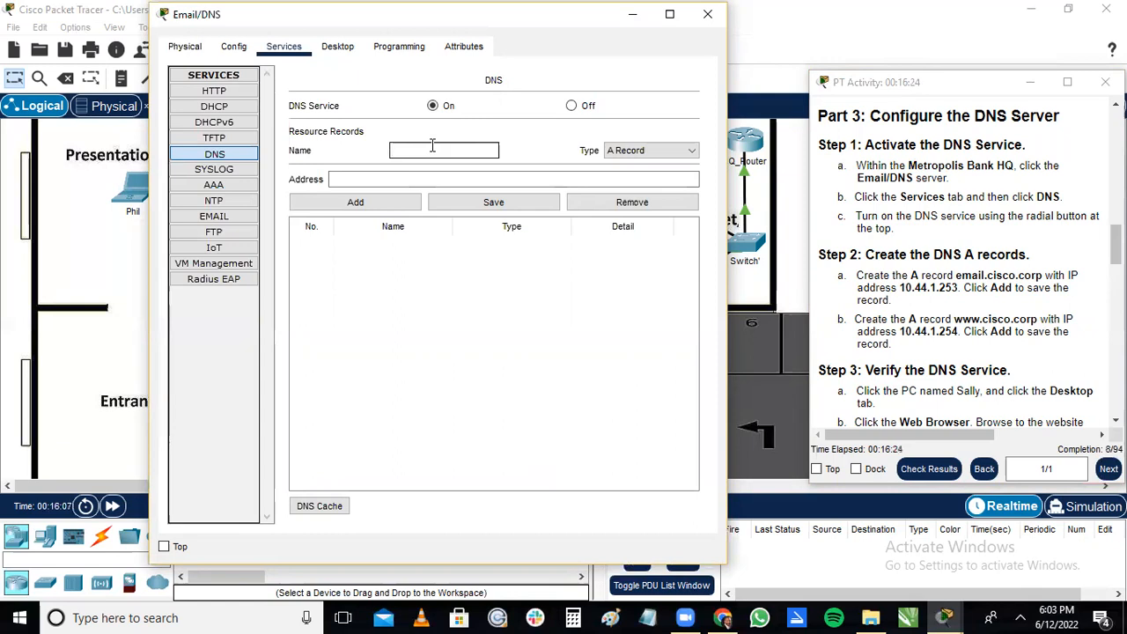
{"action": "type", "text": "em"}
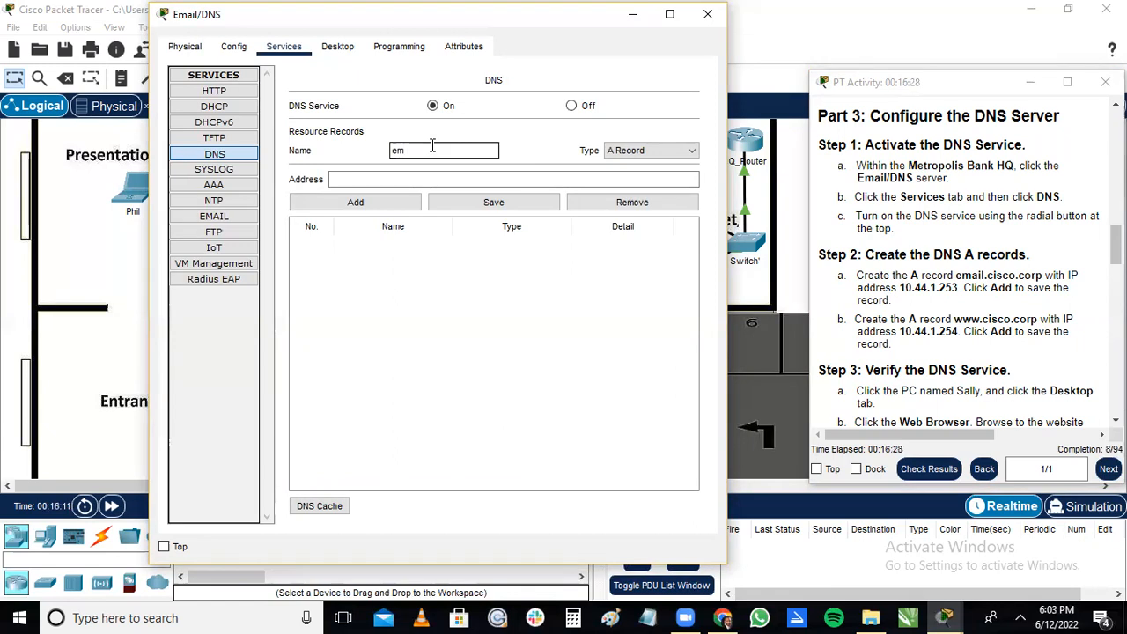
{"action": "type", "text": "ail."}
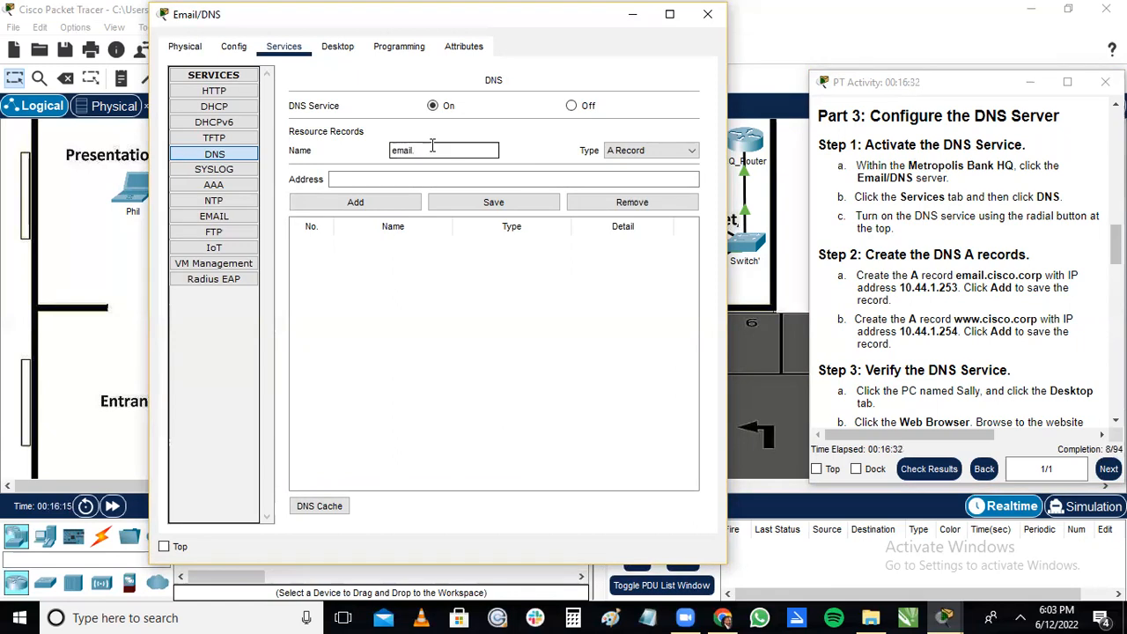
{"action": "type", "text": "cisco.corp"}
Set the email.cisco.corp record's address to 10.44.1.253 and add it to the DNS resource records.
{"action": "left_click", "coordinate": [463, 179]}
{"action": "left_click", "coordinate": [464, 178]}
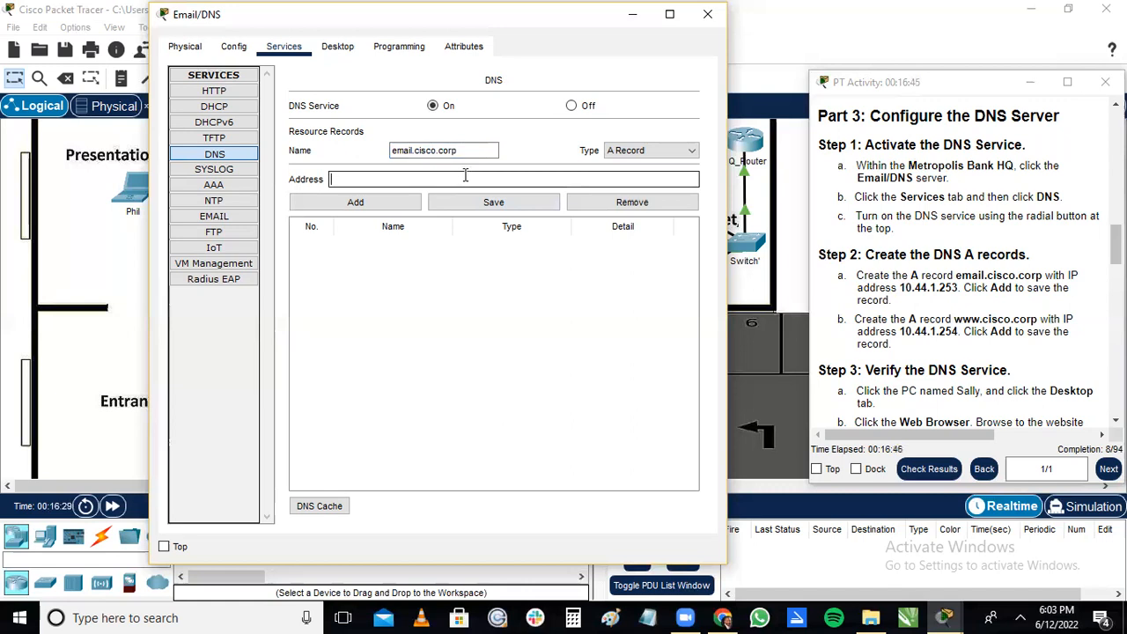
{"action": "type", "text": "10."}
{"action": "type", "text": "44"}
{"action": "type", "text": "."}
{"action": "type", "text": "1"}
{"action": "type", "text": "."}
{"action": "type", "text": ".25"}
{"action": "type", "text": "3"}
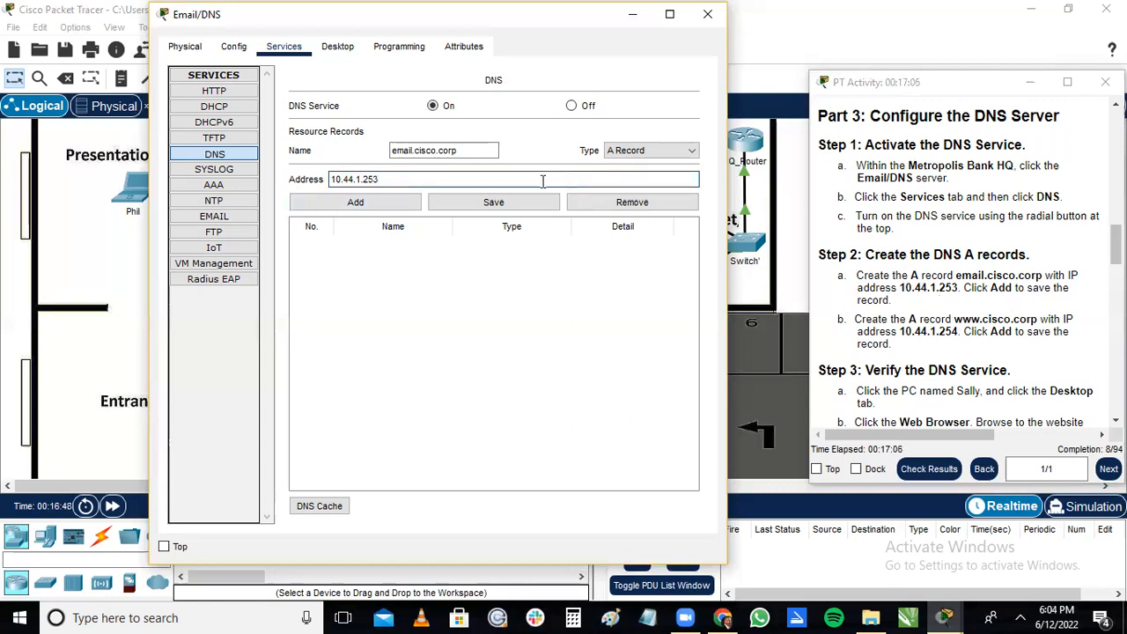
{"action": "left_click", "coordinate": [382, 199]}
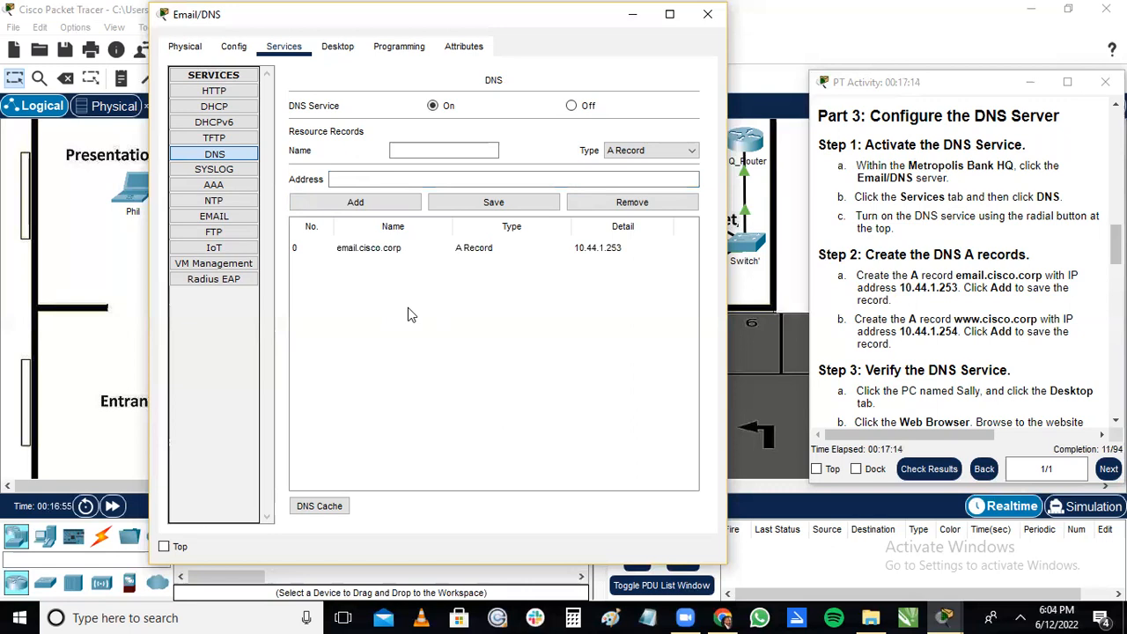
{"action": "left_click", "coordinate": [394, 147]}
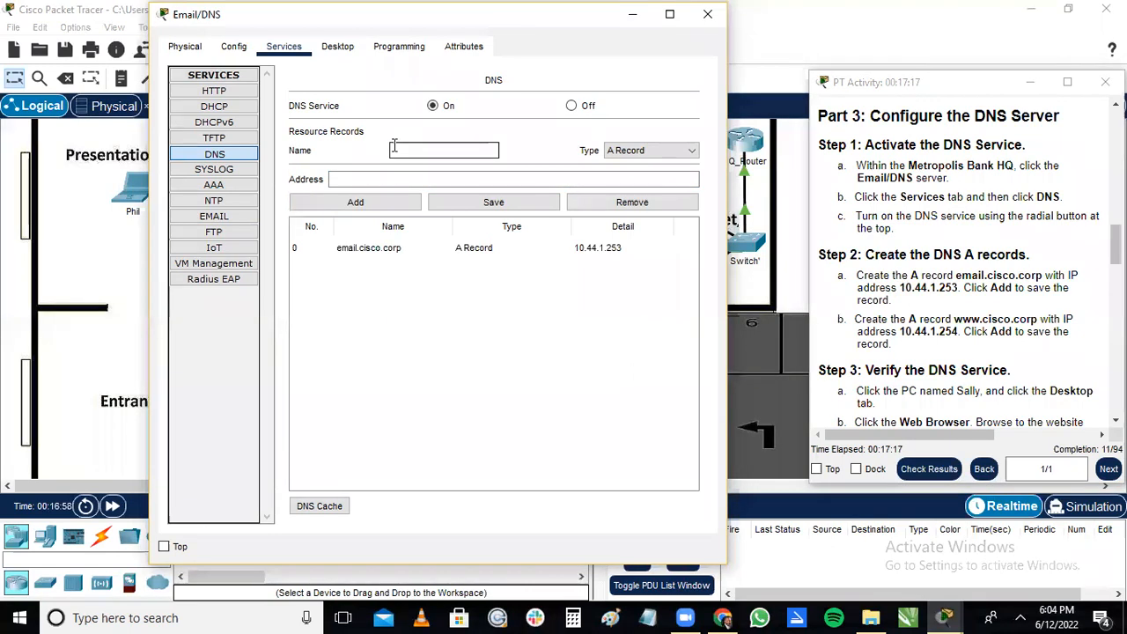
{"action": "type", "text": "www.cisco"}
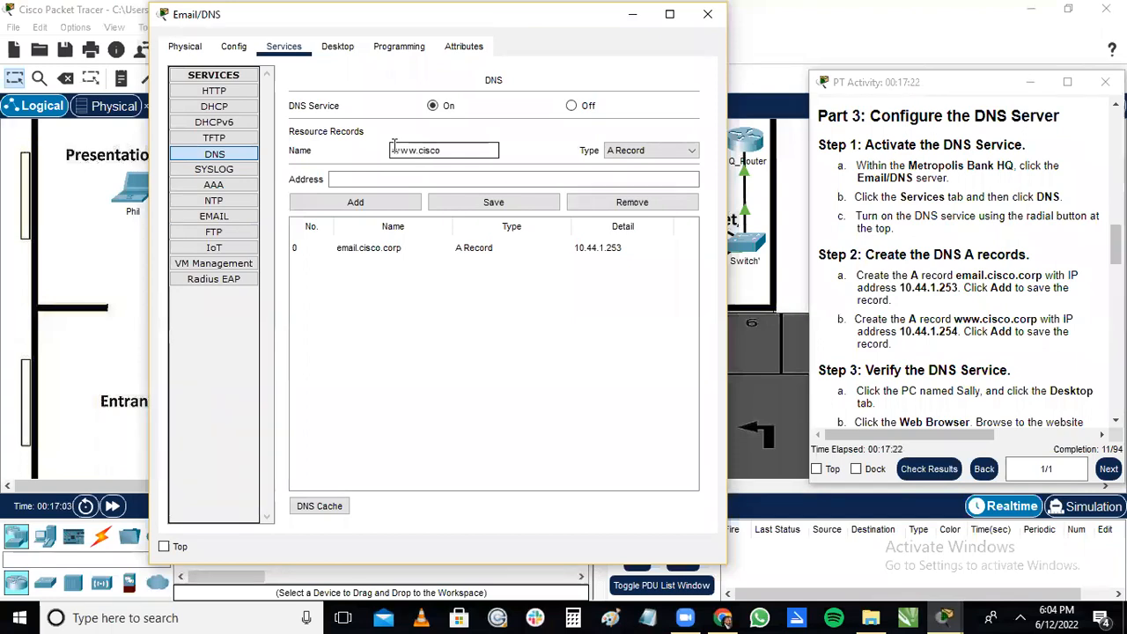
{"action": "type", "text": ".corp"}
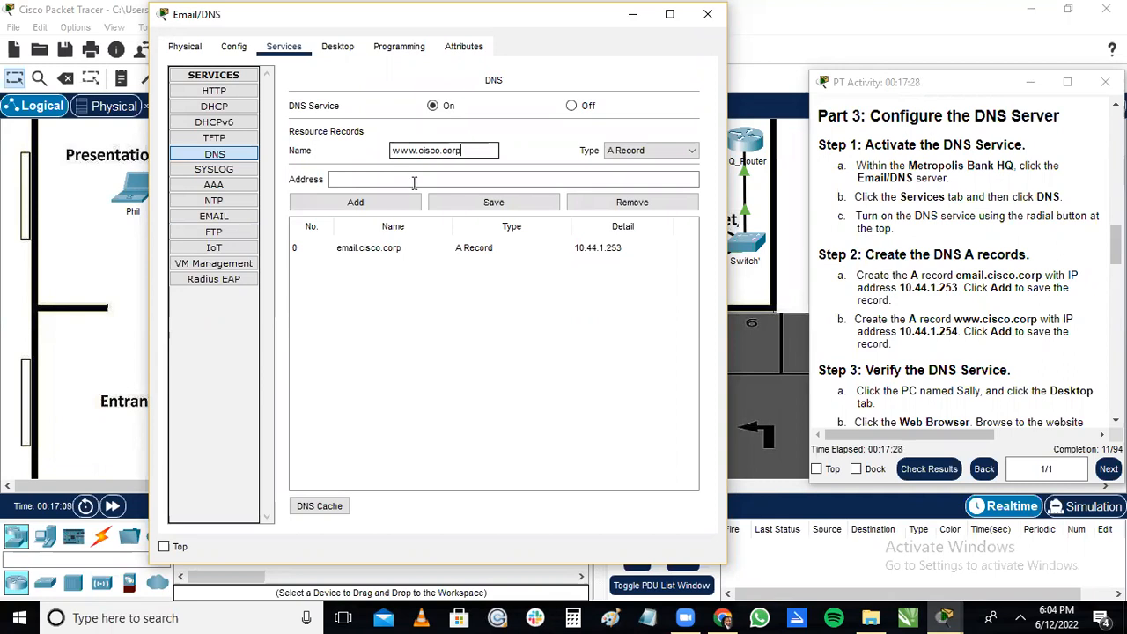
{"action": "left_click", "coordinate": [419, 174]}
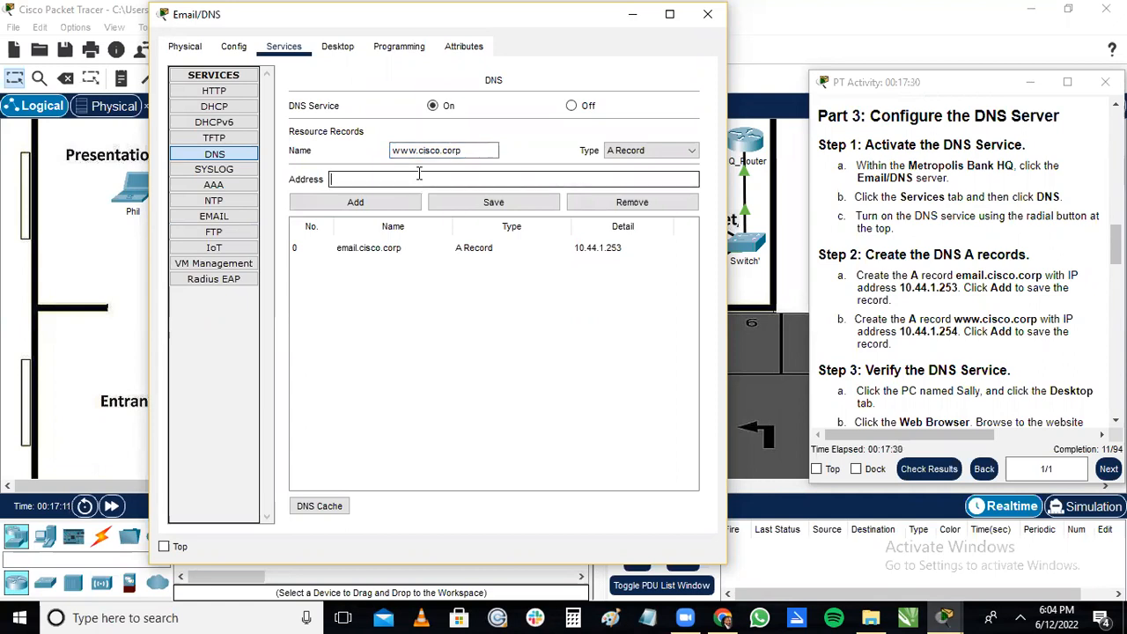
{"action": "type", "text": "1"}
{"action": "type", "text": "0"}
{"action": "type", "text": ".44"}
{"action": "type", "text": ".1"}
{"action": "type", "text": ".245"}
{"action": "key", "text": "BackSpace"}
{"action": "key", "text": "BackSpace"}
{"action": "type", "text": "54"}
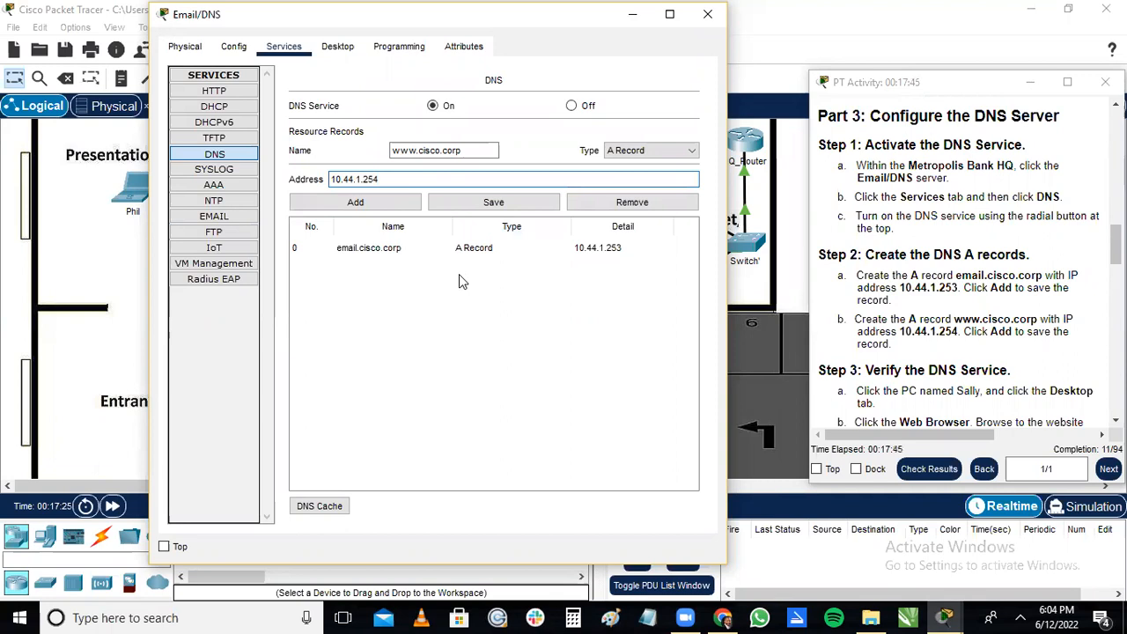
{"action": "left_click", "coordinate": [355, 203]}
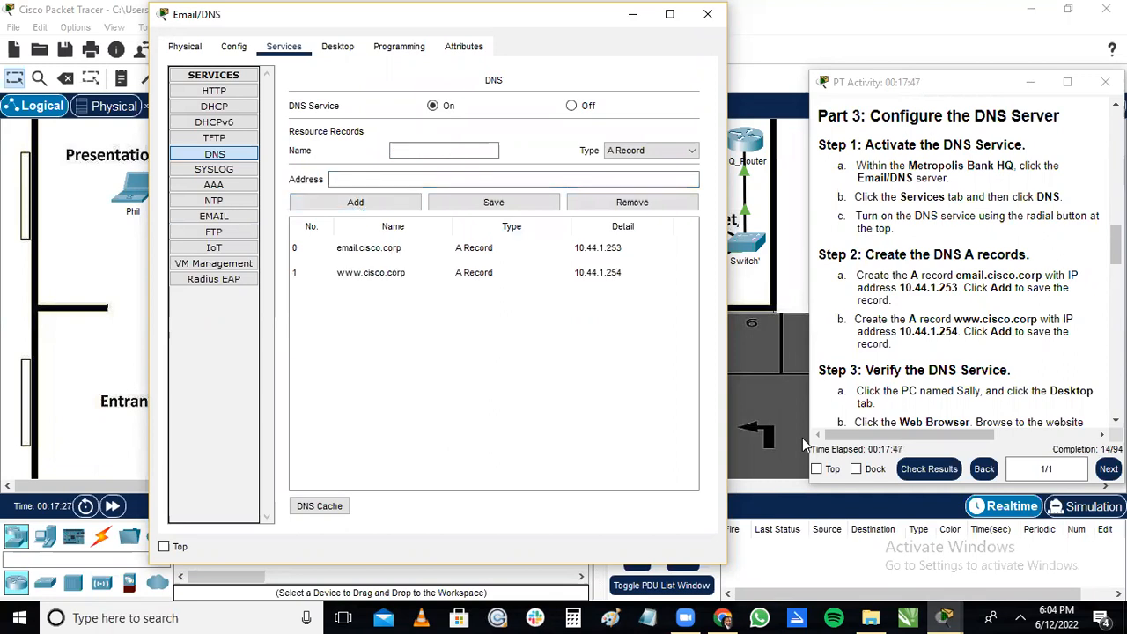
Bring up the Step 3 instructions for verifying the DNS service and close the Email/DNS server's configuration window.
{"action": "scroll", "coordinate": [964, 264], "scroll_direction": "down", "scroll_amount": 5}
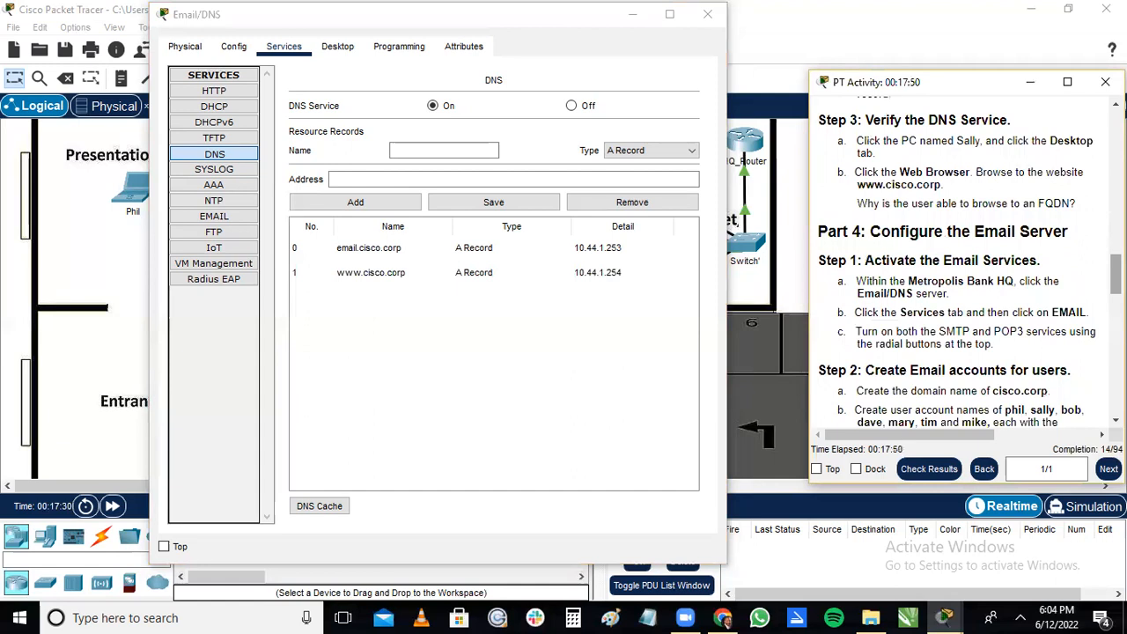
{"action": "scroll", "coordinate": [994, 262], "scroll_direction": "up", "scroll_amount": 3}
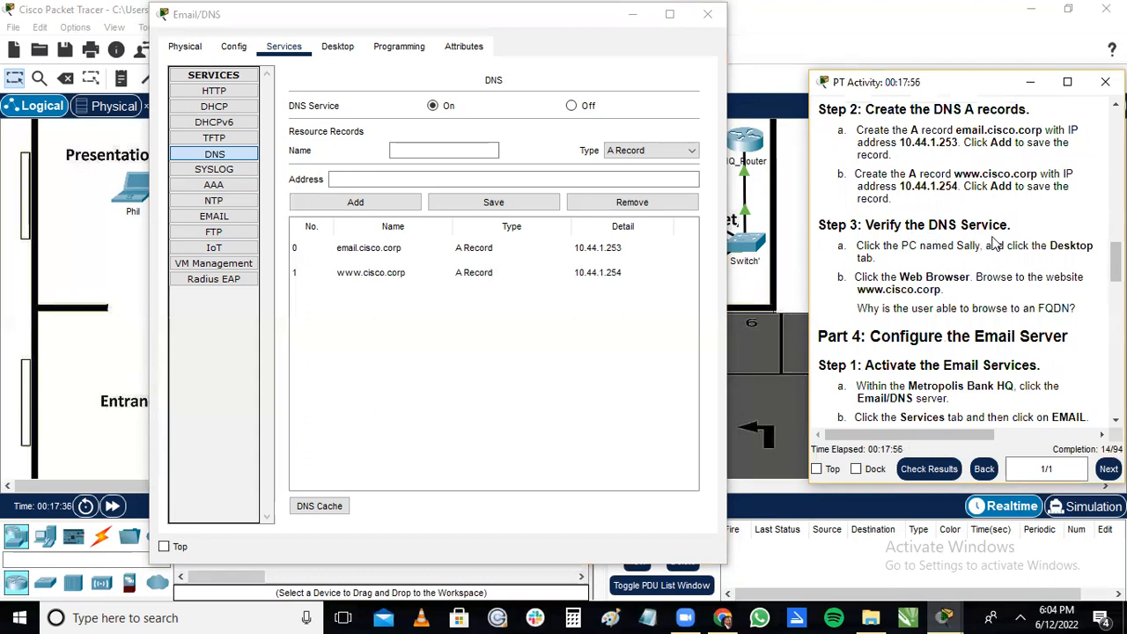
{"action": "left_click", "coordinate": [708, 15]}
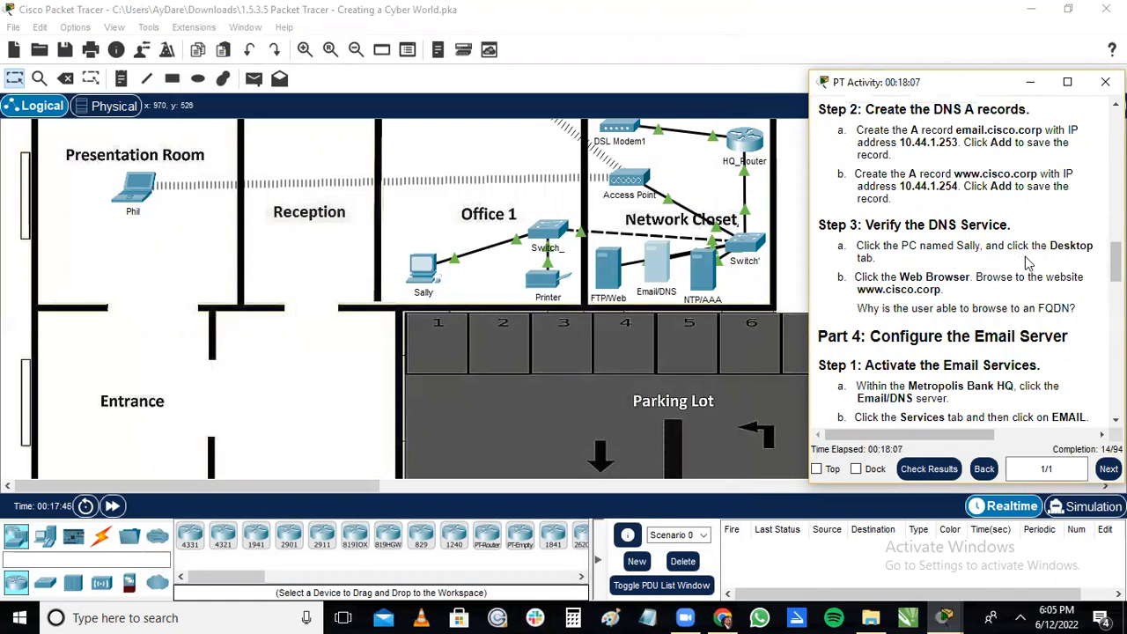
{"action": "left_click", "coordinate": [425, 278]}
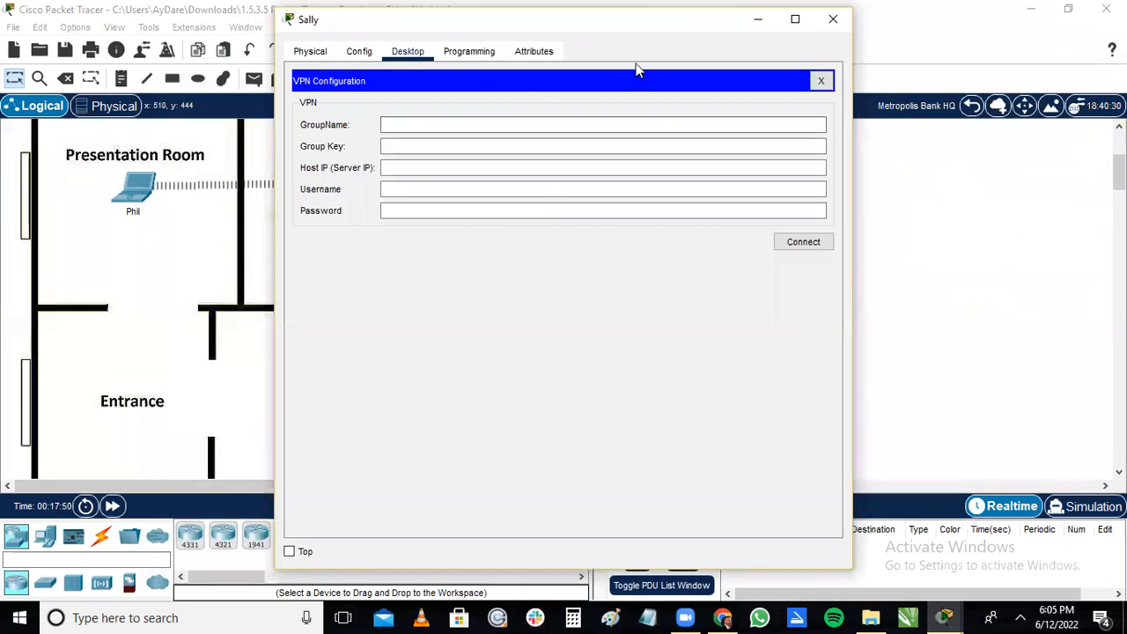
{"action": "left_click", "coordinate": [832, 18]}
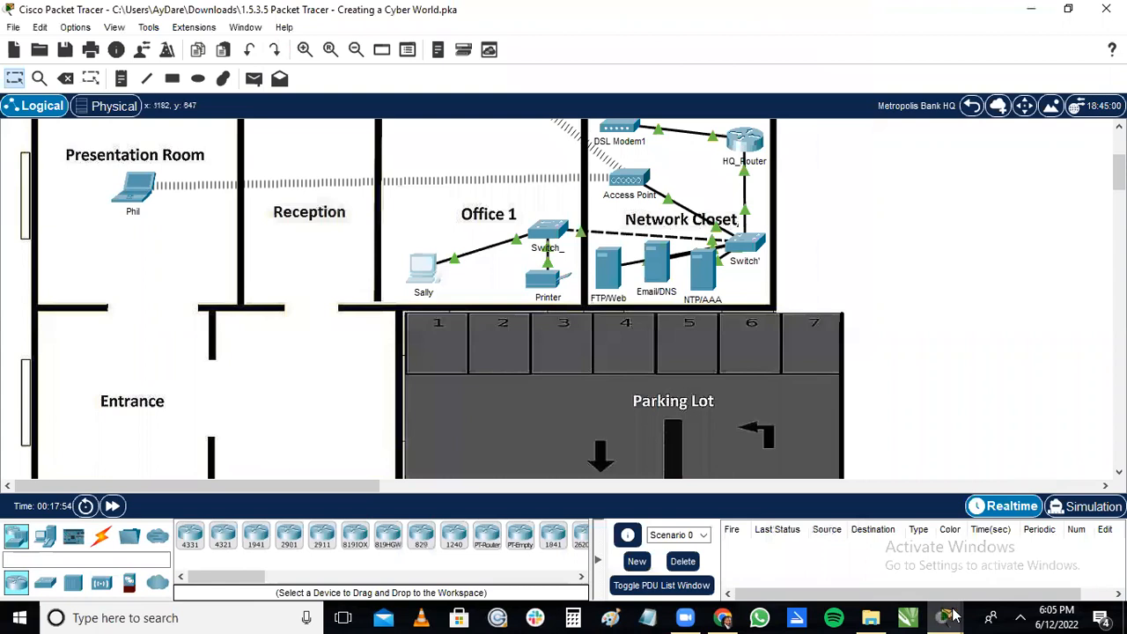
{"action": "mouse_move", "coordinate": [943, 617]}
{"action": "left_click", "coordinate": [1021, 544]}
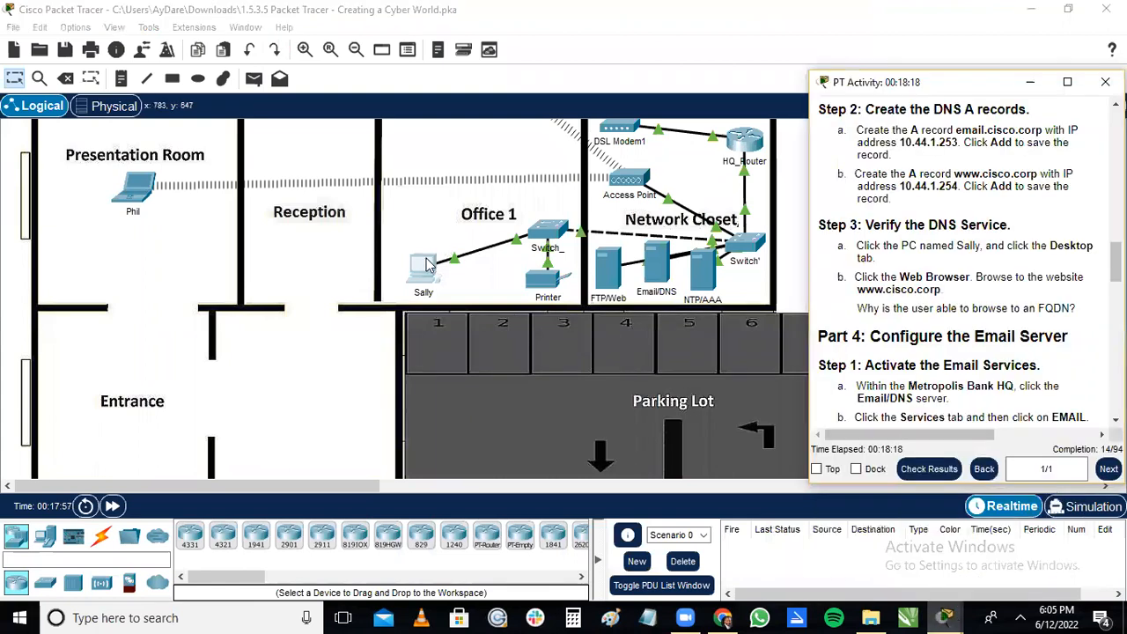
{"action": "left_click", "coordinate": [427, 264]}
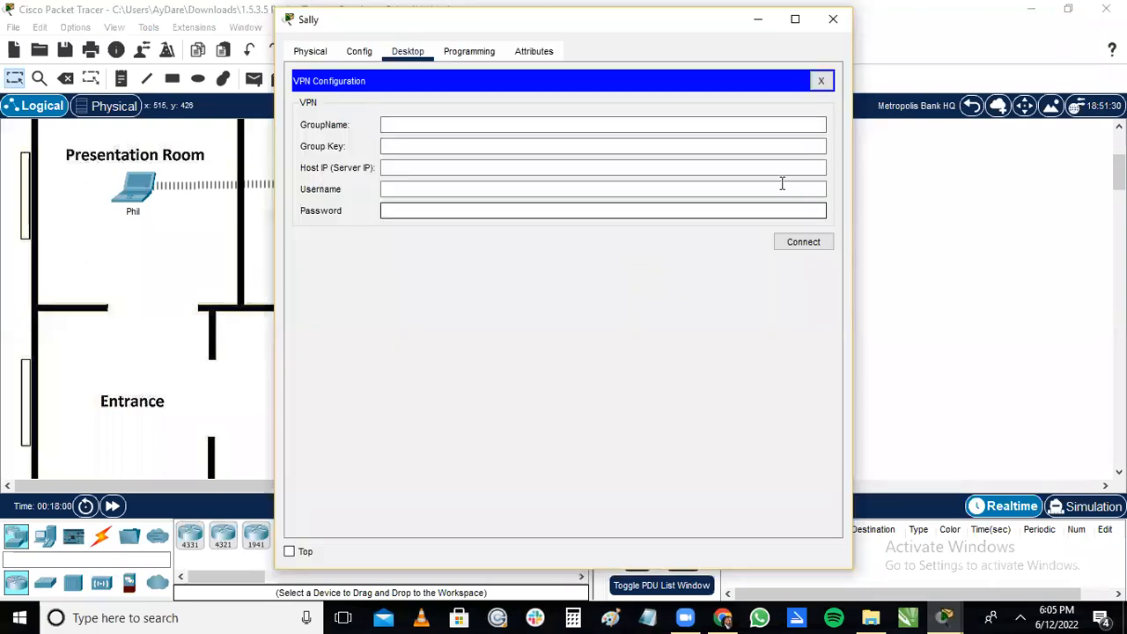
{"action": "left_click", "coordinate": [843, 25]}
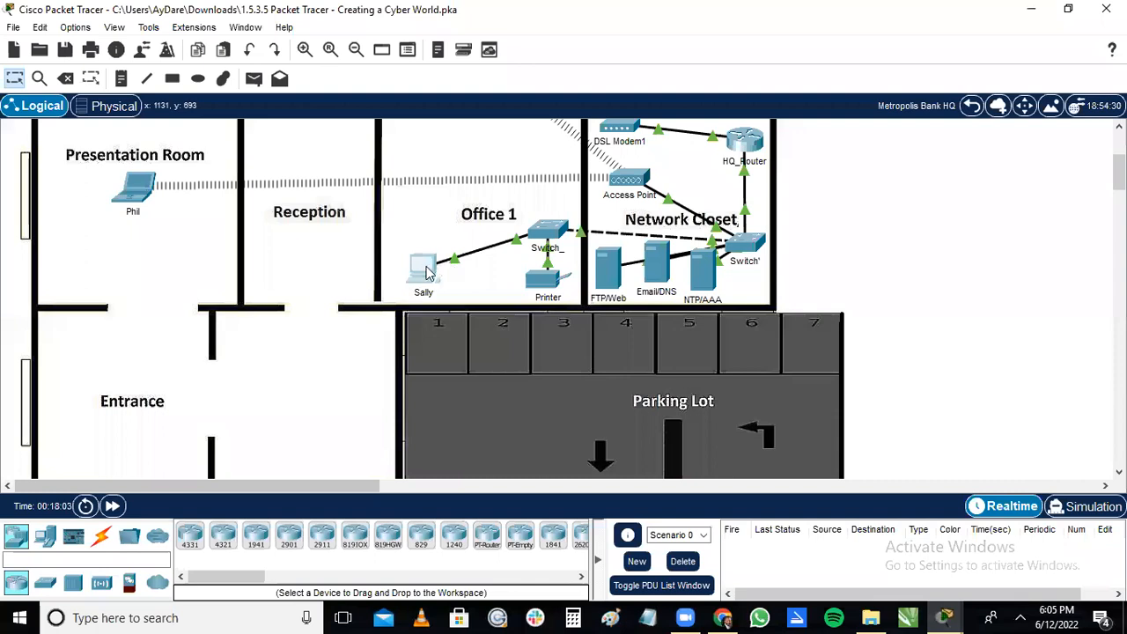
{"action": "left_click", "coordinate": [427, 272]}
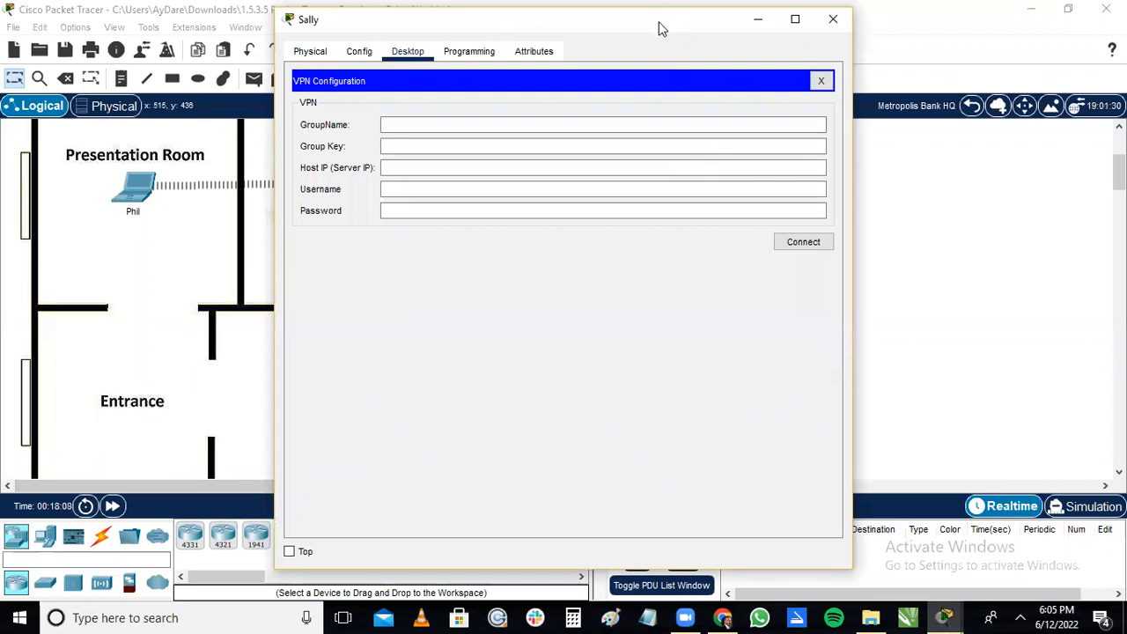
{"action": "left_click_drag", "start_coordinate": [624, 23], "coordinate": [579, 17]}
{"action": "mouse_move", "coordinate": [964, 616]}
{"action": "left_click", "coordinate": [973, 541]}
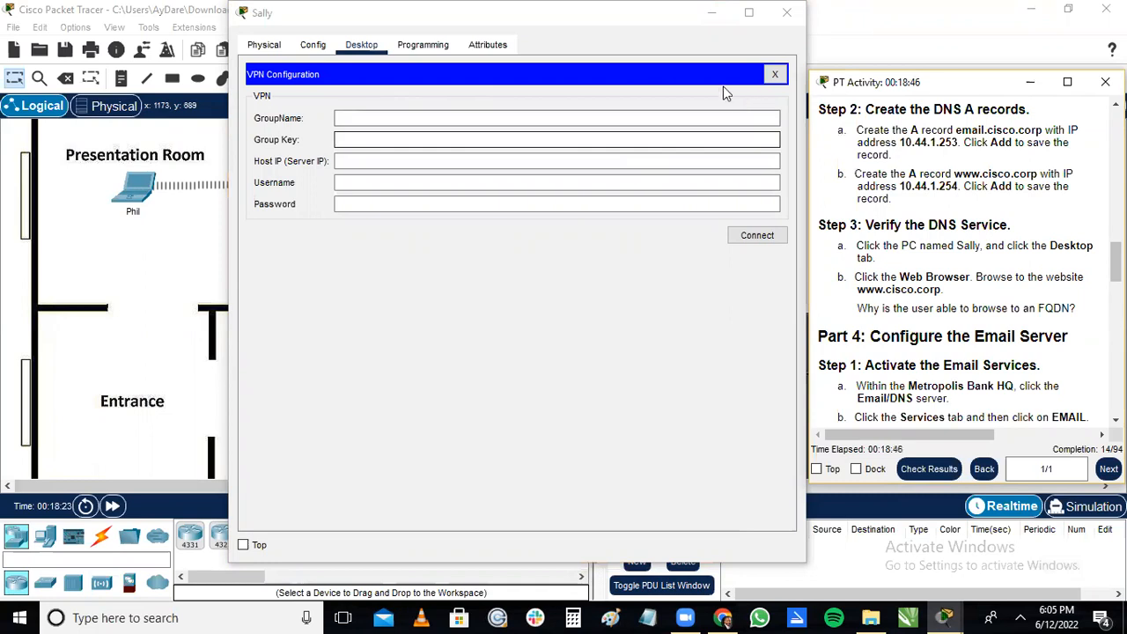
{"action": "left_click", "coordinate": [786, 12]}
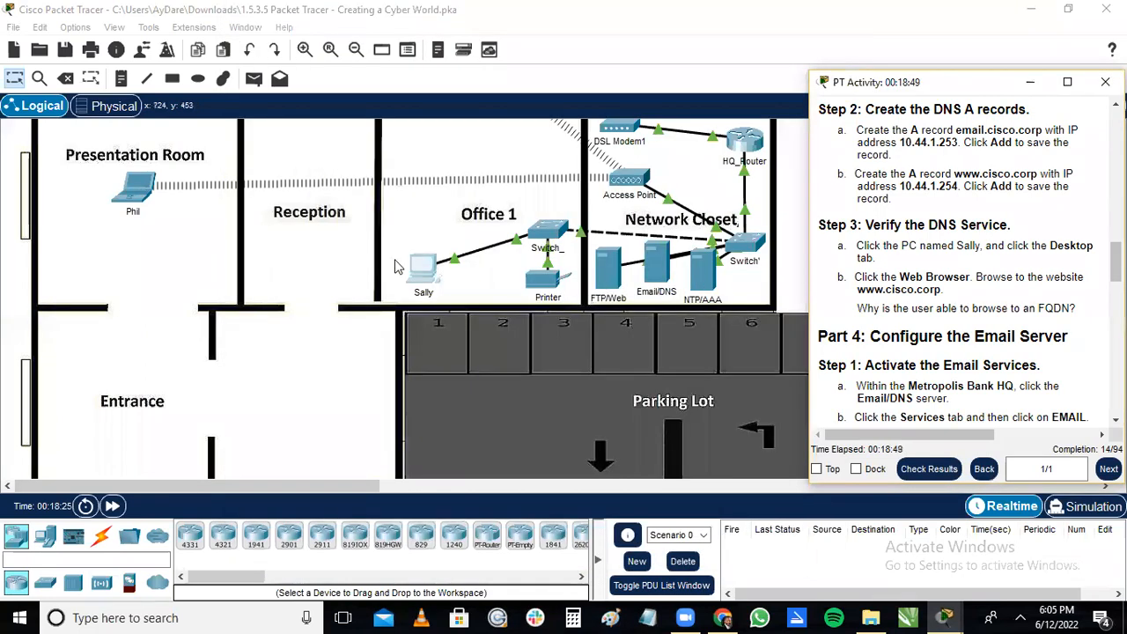
Open the Office 1 PC's desktop applications and bring the DNS verification instructions back into view alongside them.
{"action": "left_click", "coordinate": [419, 276]}
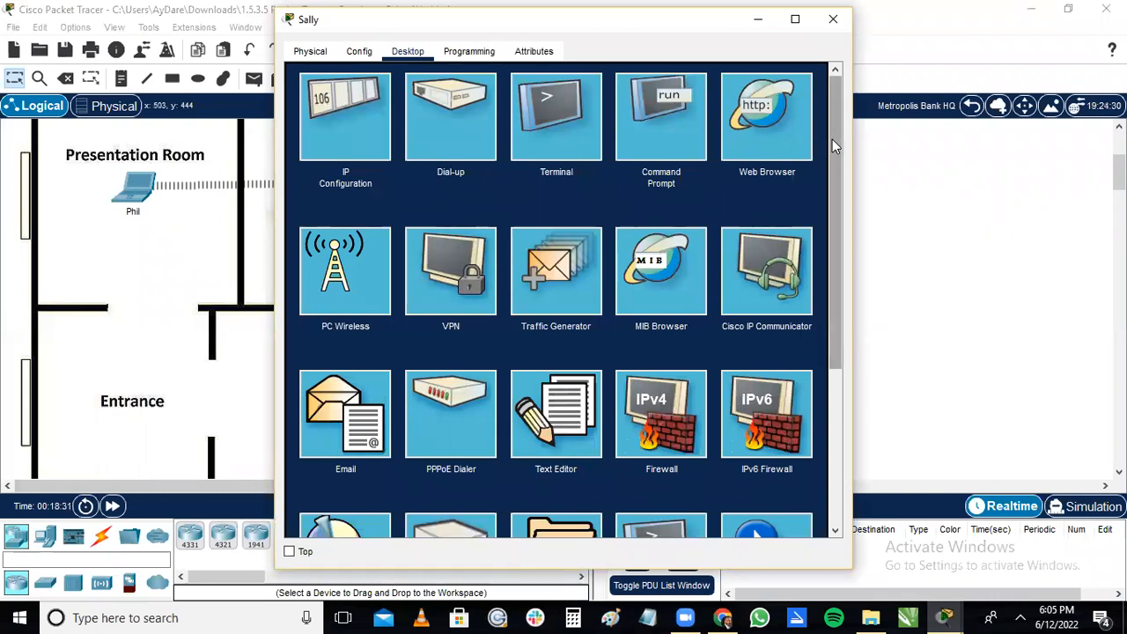
{"action": "scroll", "coordinate": [834, 142], "scroll_direction": "down", "scroll_amount": 1}
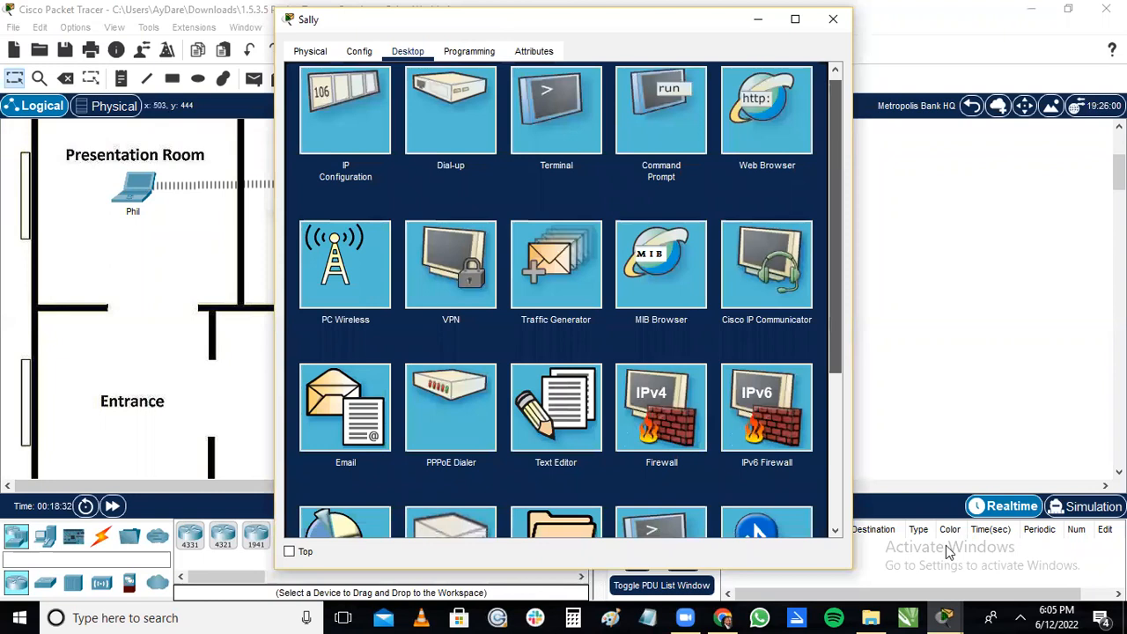
{"action": "left_click", "coordinate": [959, 617]}
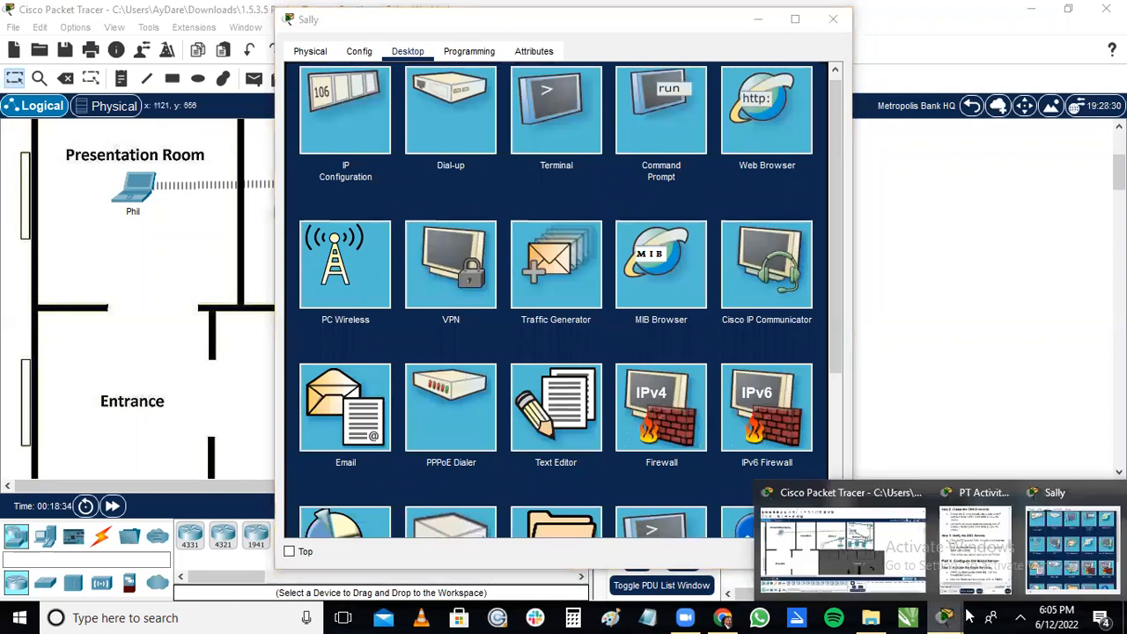
{"action": "left_click", "coordinate": [969, 576]}
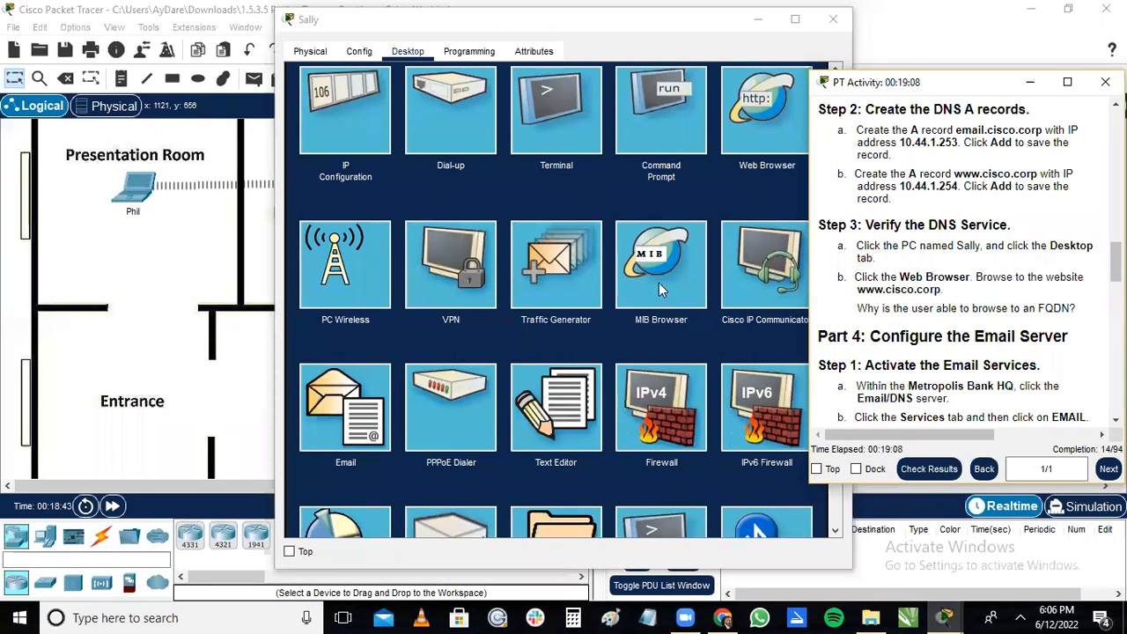
Open the Web Browser on the Office 1 PC and move its window clear of the DNS verification instructions.
{"action": "left_click", "coordinate": [625, 334]}
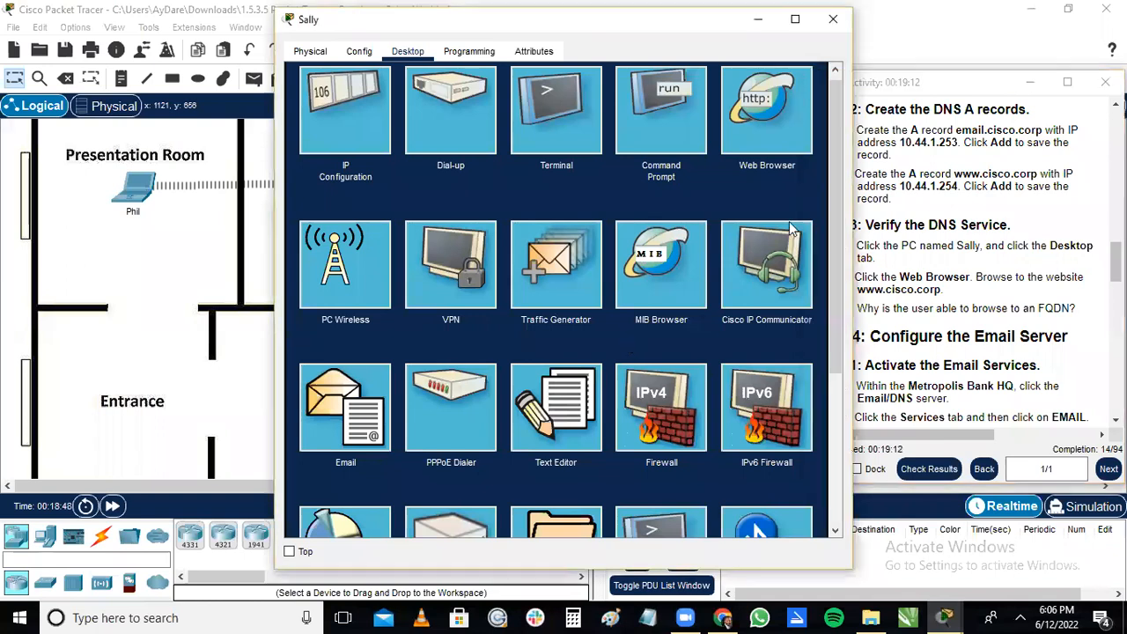
{"action": "left_click_drag", "start_coordinate": [831, 185], "coordinate": [851, 328]}
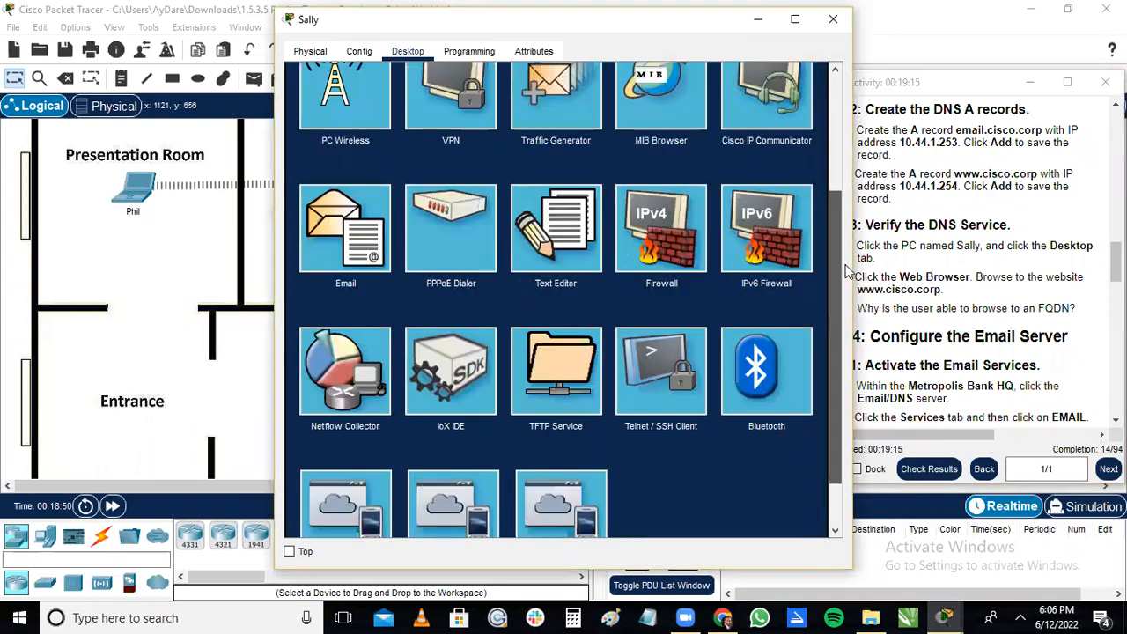
{"action": "left_click_drag", "start_coordinate": [842, 233], "coordinate": [824, 131]}
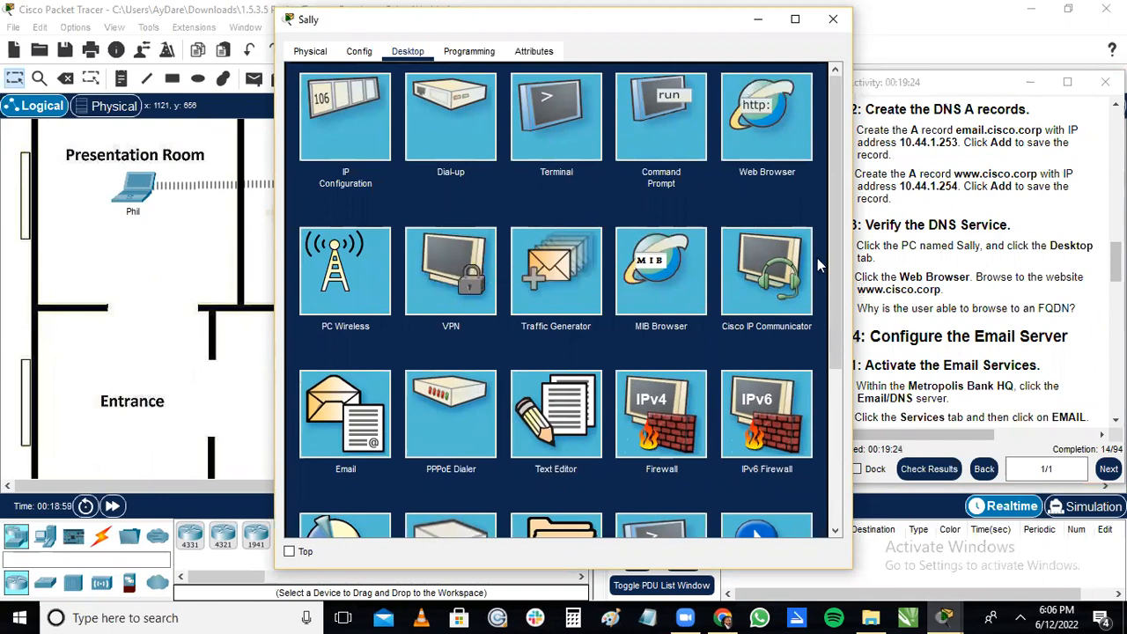
{"action": "left_click_drag", "start_coordinate": [1116, 263], "coordinate": [1115, 276]}
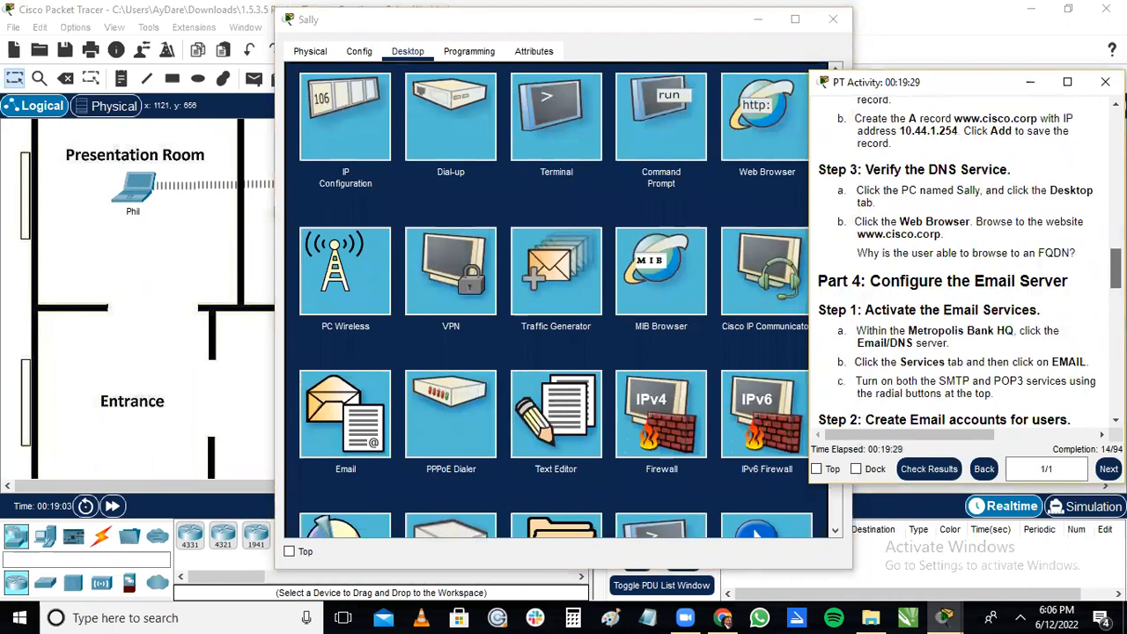
{"action": "left_click", "coordinate": [420, 54]}
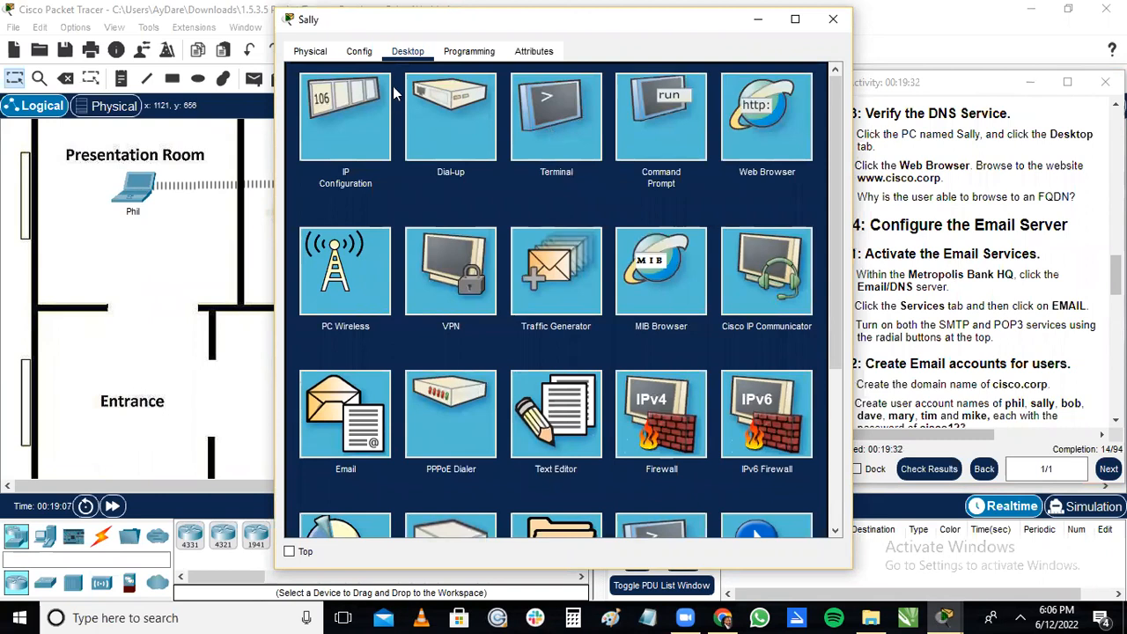
{"action": "left_click_drag", "start_coordinate": [1115, 275], "coordinate": [1115, 263]}
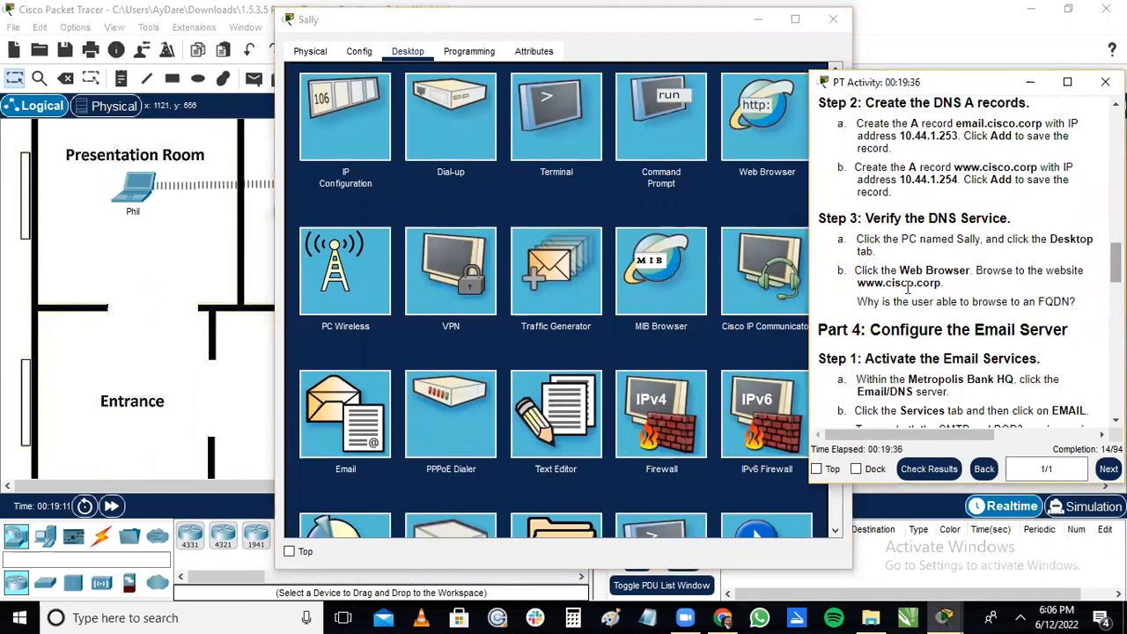
{"action": "left_click", "coordinate": [754, 161]}
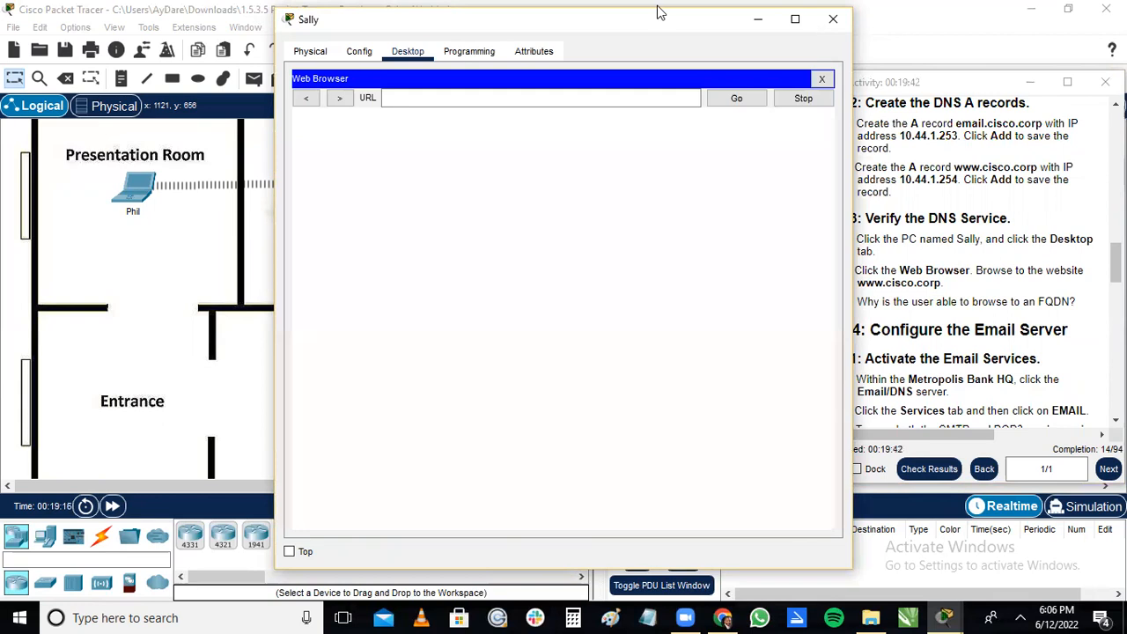
{"action": "left_click_drag", "start_coordinate": [655, 27], "coordinate": [570, 31]}
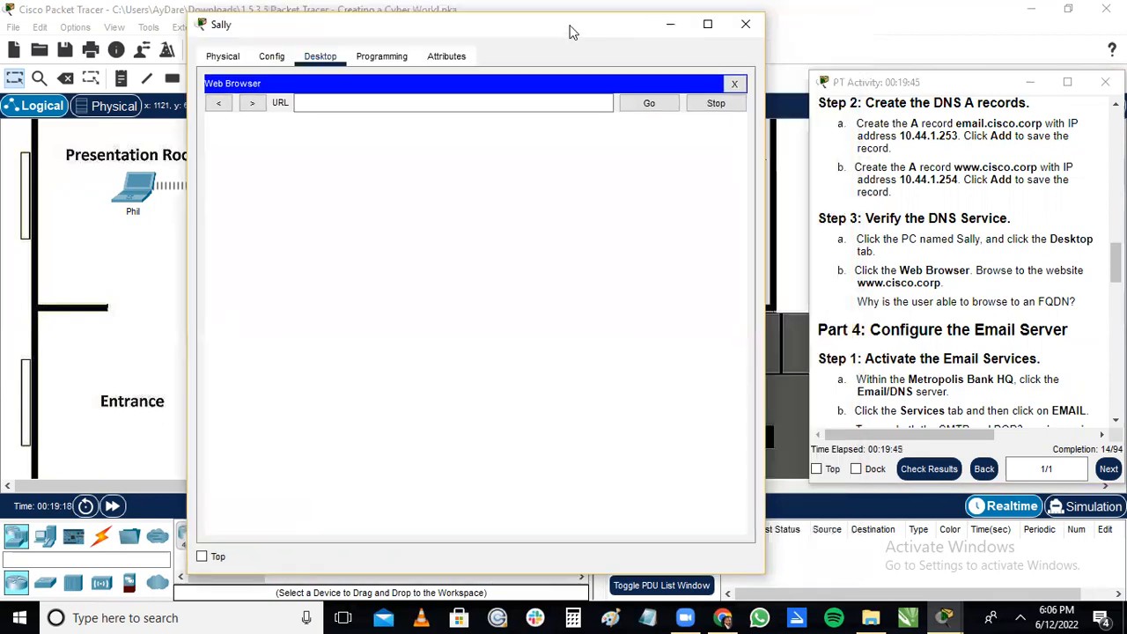
{"action": "left_click_drag", "start_coordinate": [1115, 262], "coordinate": [1115, 270]}
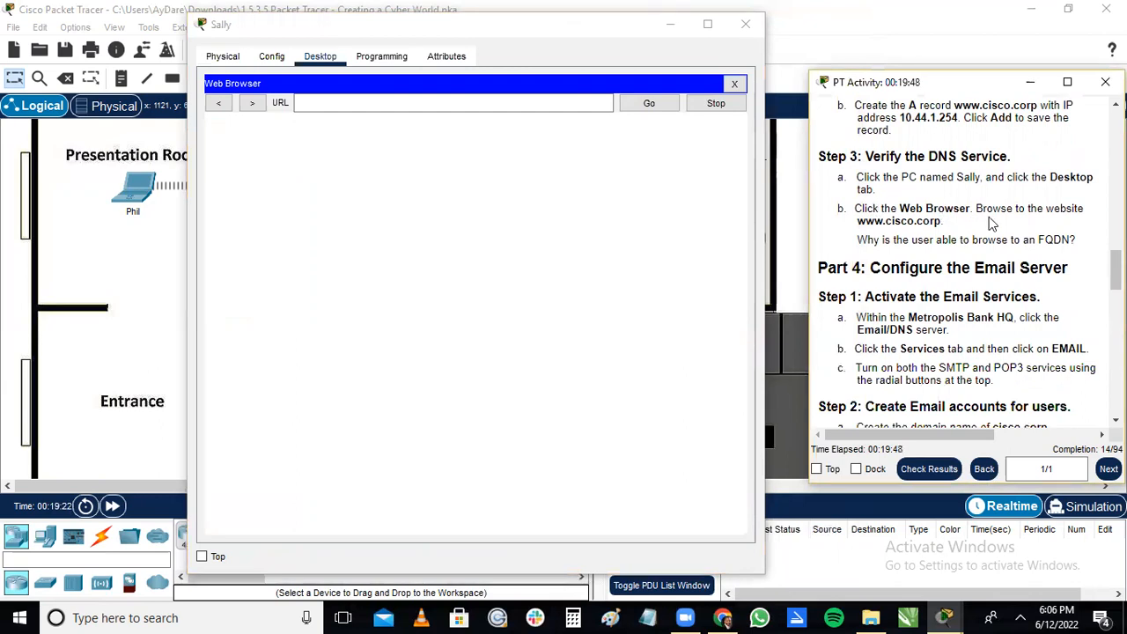
{"action": "left_click", "coordinate": [435, 102]}
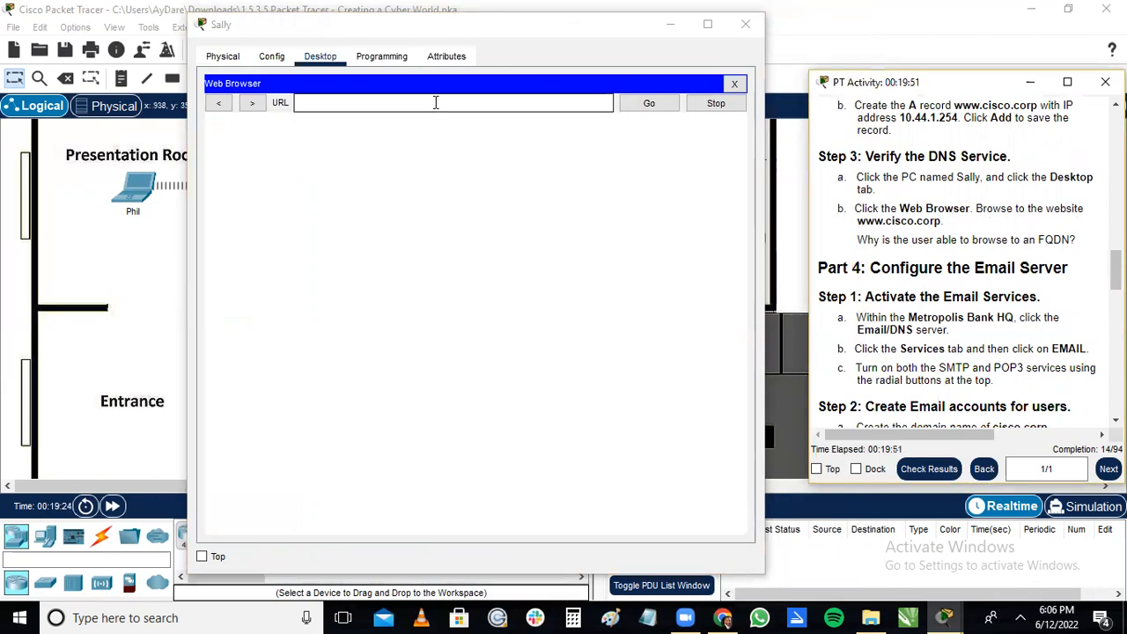
{"action": "type", "text": "www"}
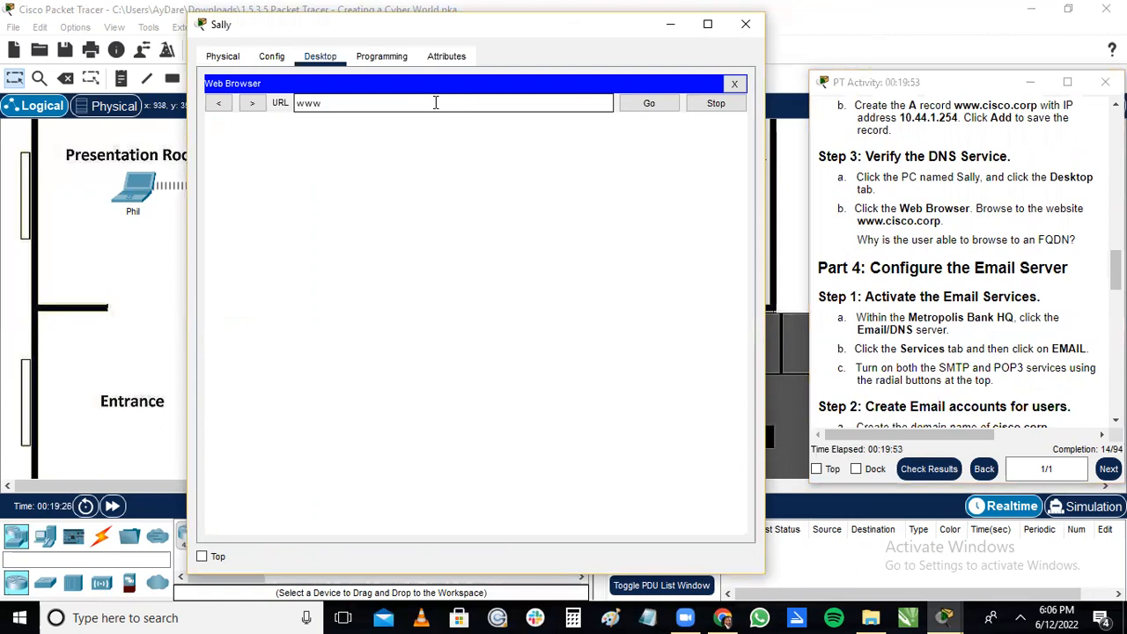
{"action": "type", "text": ".cisco.corp"}
{"action": "key", "text": "Return"}
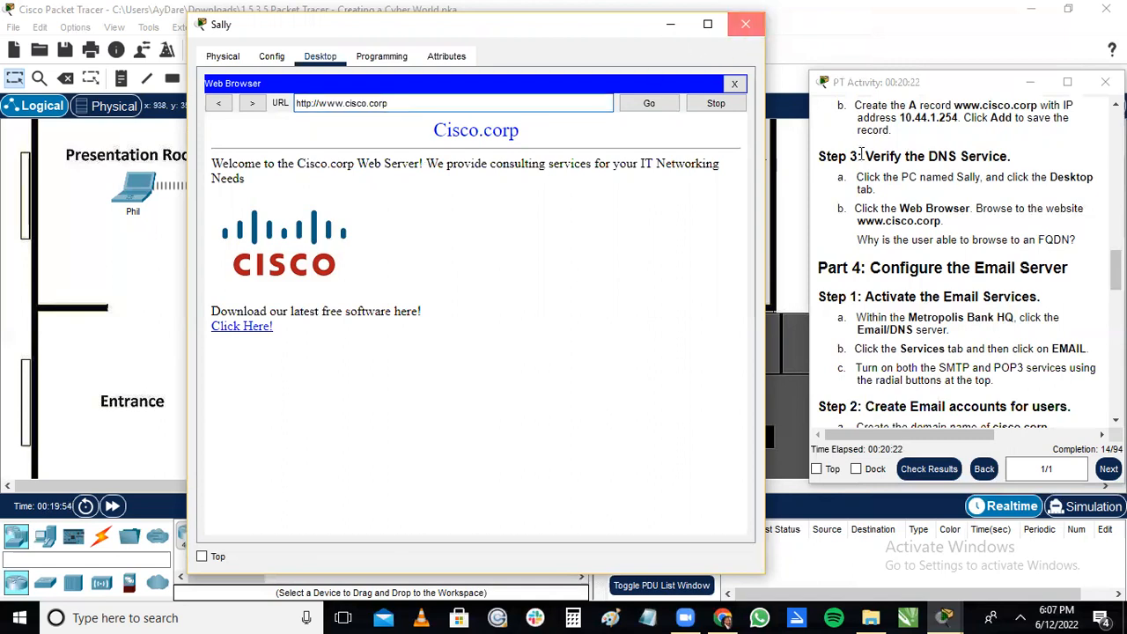
Close the Office 1 PC's window and open the Email/DNS server's configuration alongside the Part 4 instructions.
{"action": "left_click", "coordinate": [739, 32]}
{"action": "scroll", "coordinate": [964, 264], "scroll_direction": "down", "scroll_amount": 3}
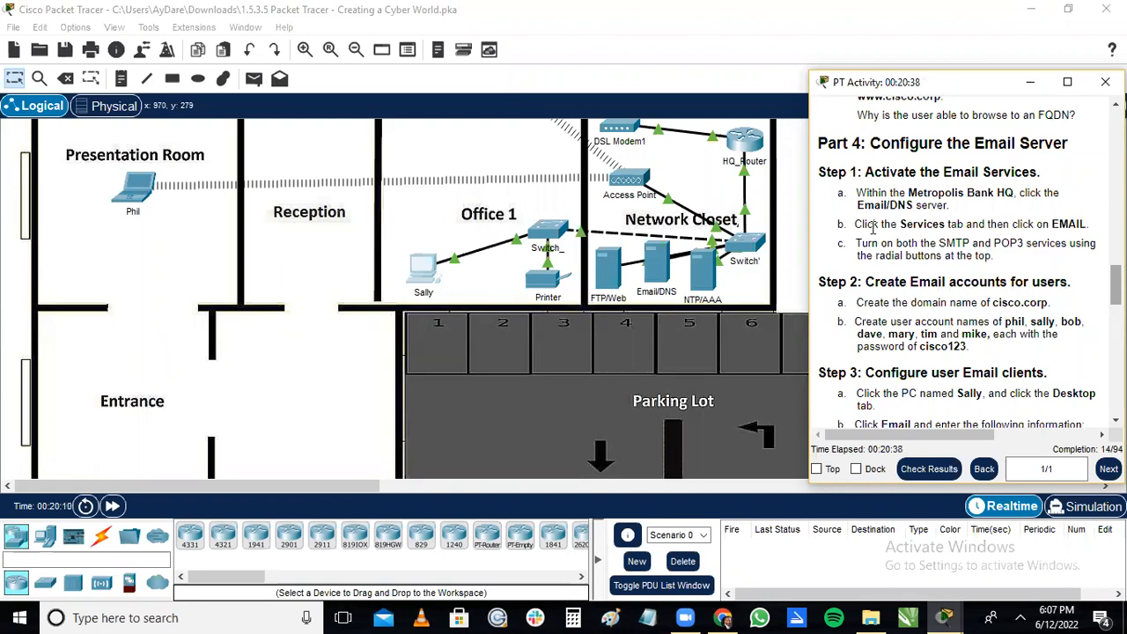
{"action": "left_click", "coordinate": [656, 275]}
{"action": "left_click", "coordinate": [656, 275]}
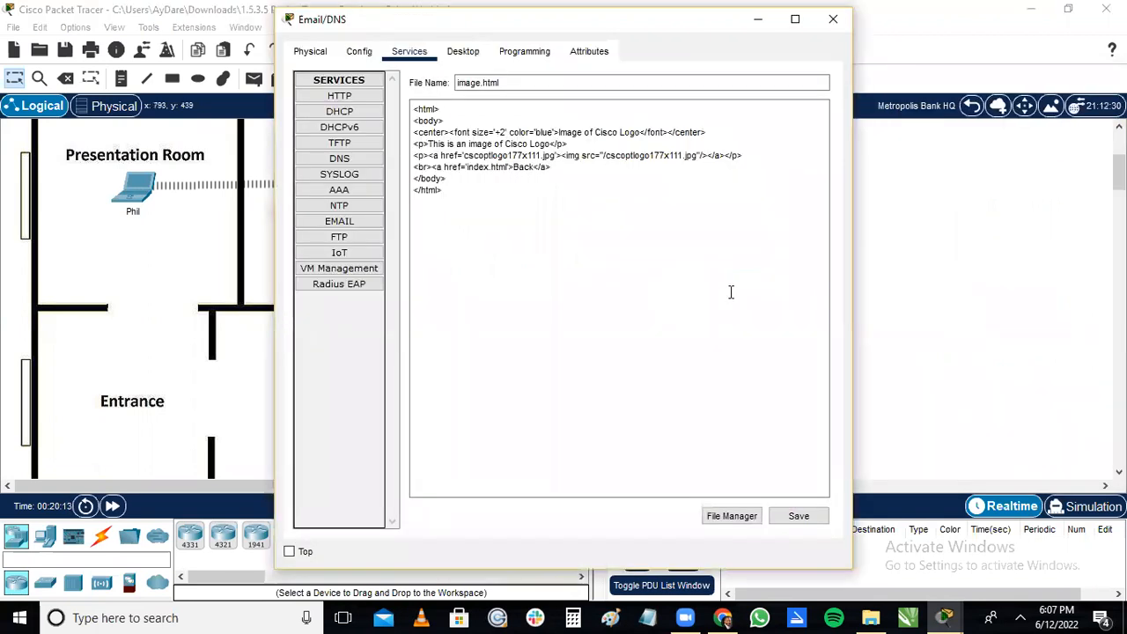
{"action": "left_click", "coordinate": [961, 610]}
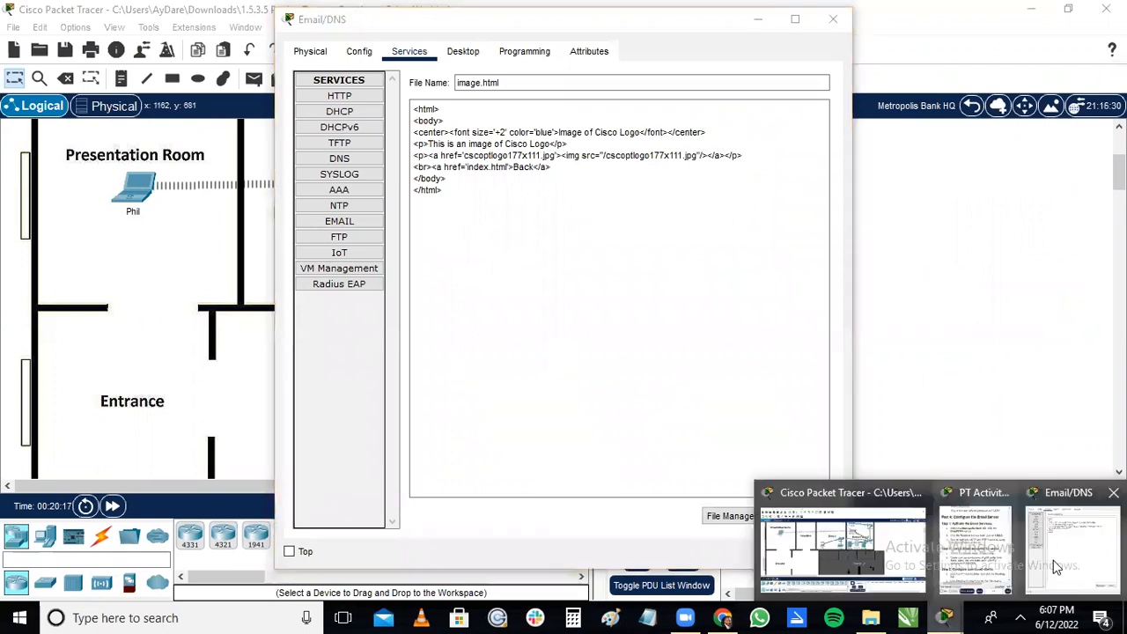
{"action": "left_click", "coordinate": [976, 547]}
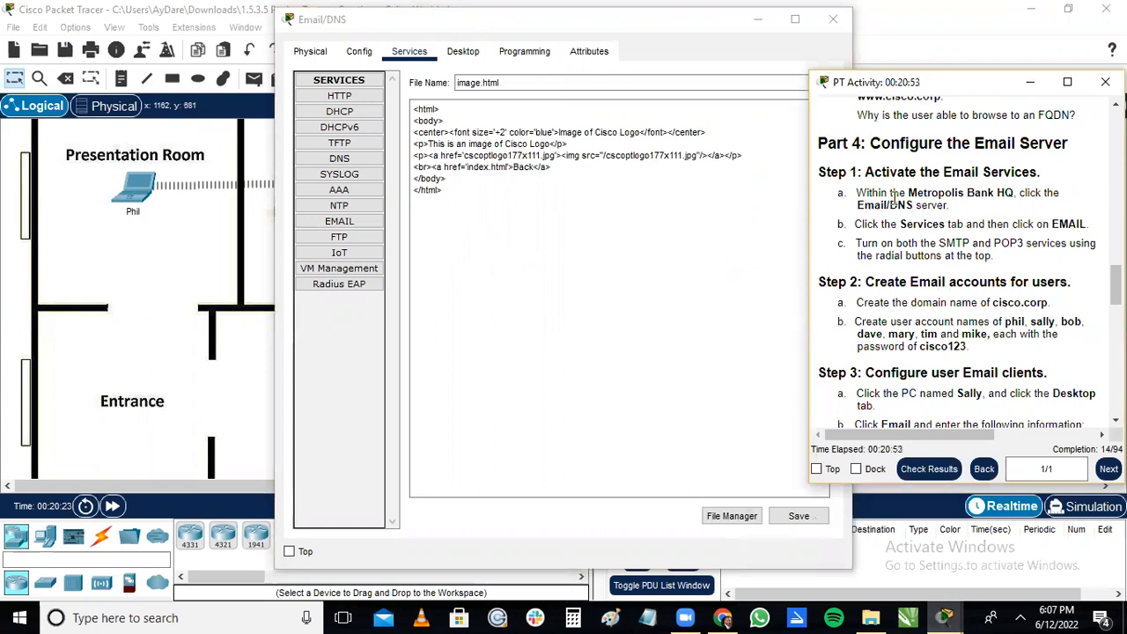
Turn on both the SMTP and POP3 services in the Email/DNS server's EMAIL service settings.
{"action": "left_click", "coordinate": [327, 226]}
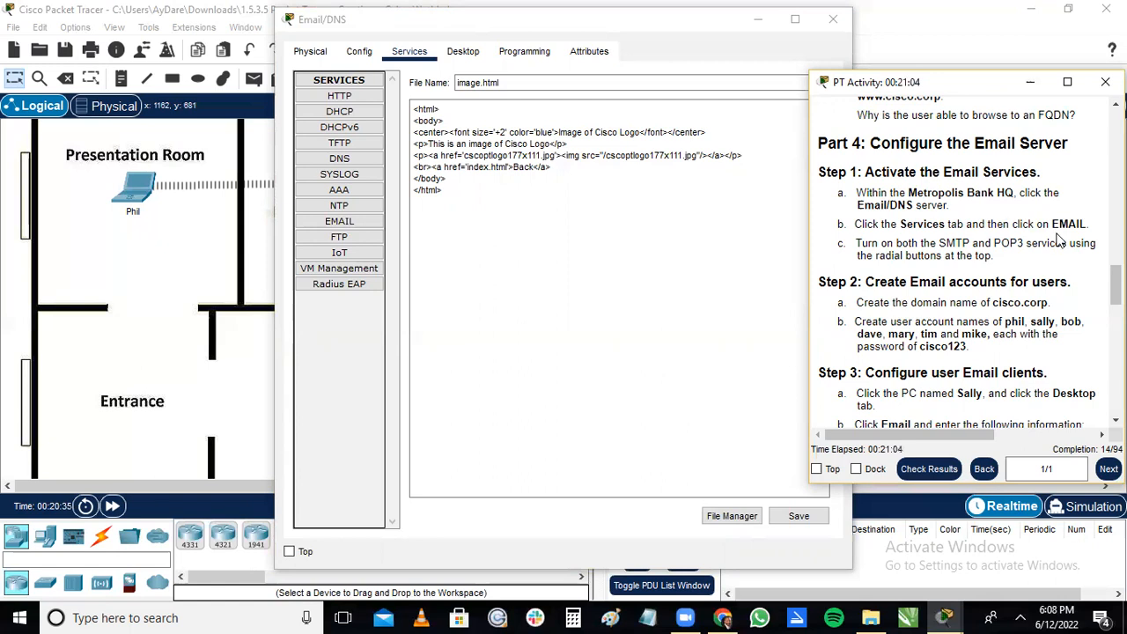
{"action": "left_click", "coordinate": [408, 56]}
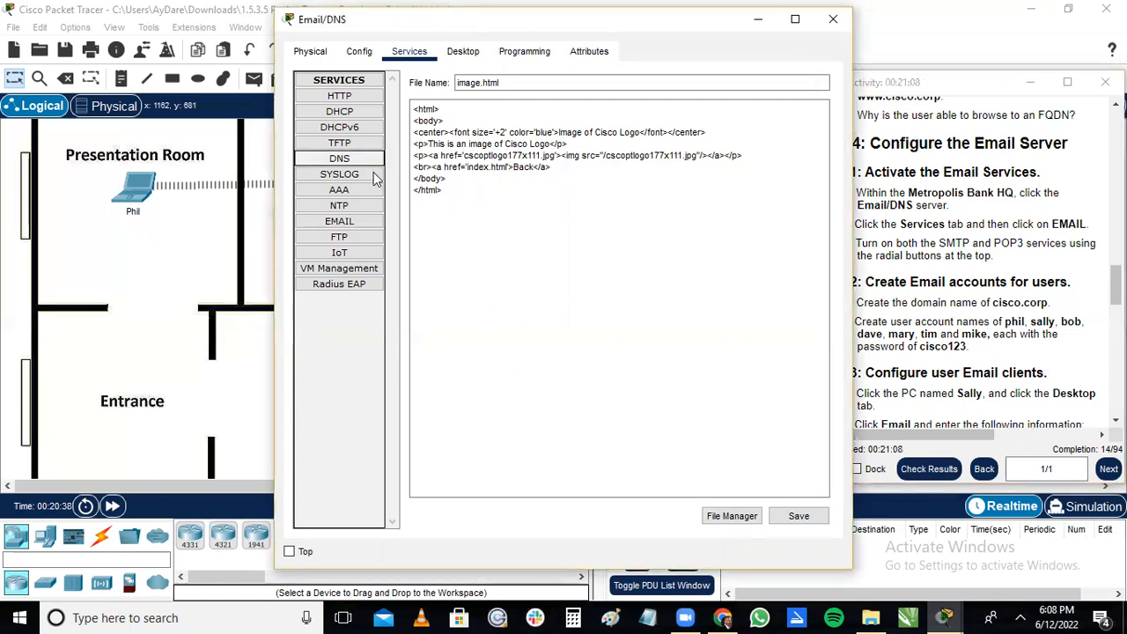
{"action": "left_click", "coordinate": [348, 225]}
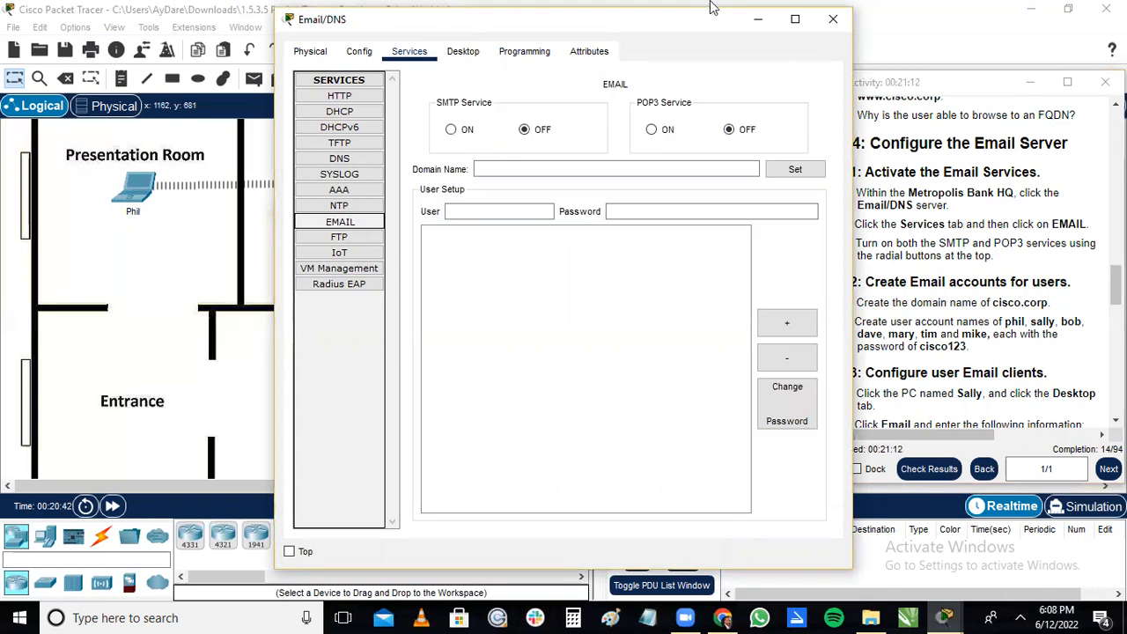
{"action": "left_click_drag", "start_coordinate": [677, 31], "coordinate": [583, 43]}
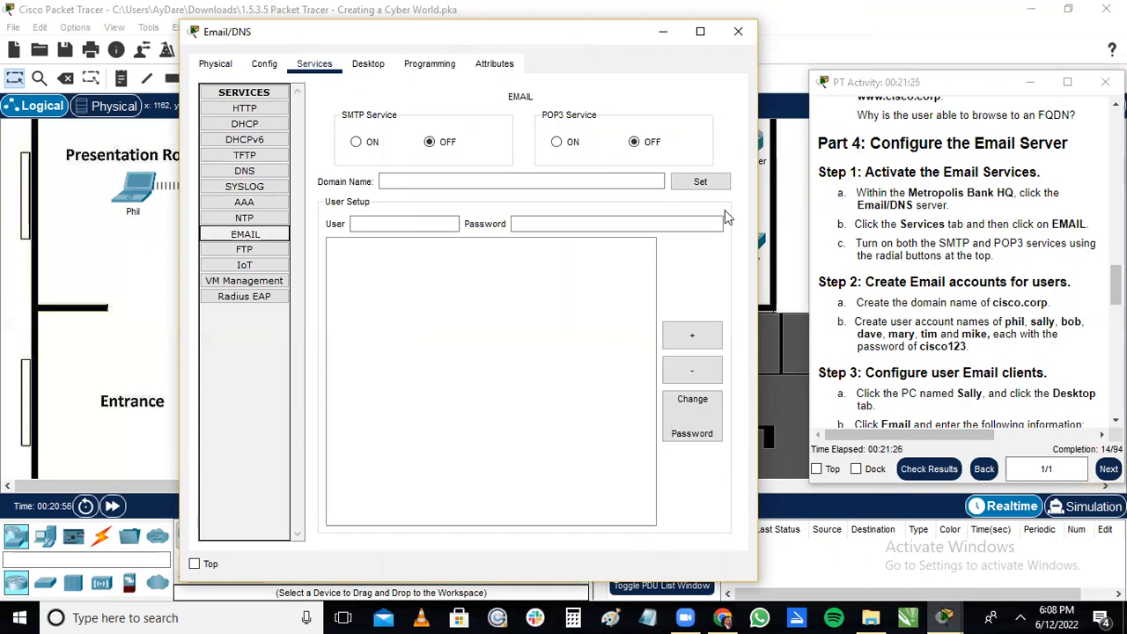
{"action": "left_click", "coordinate": [356, 144]}
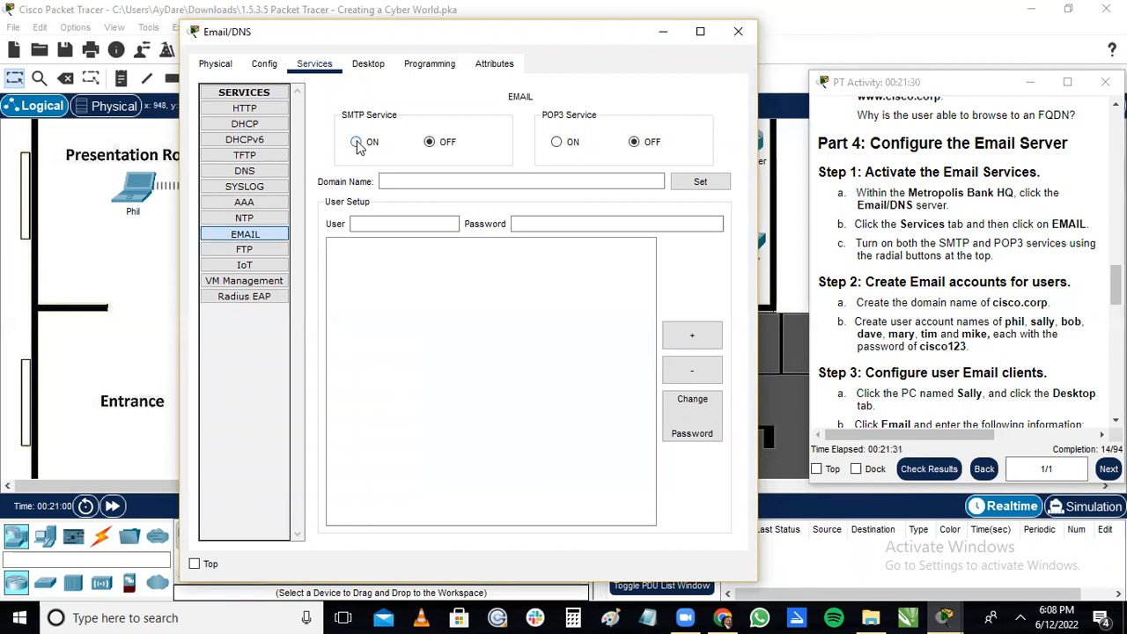
{"action": "left_click", "coordinate": [557, 144]}
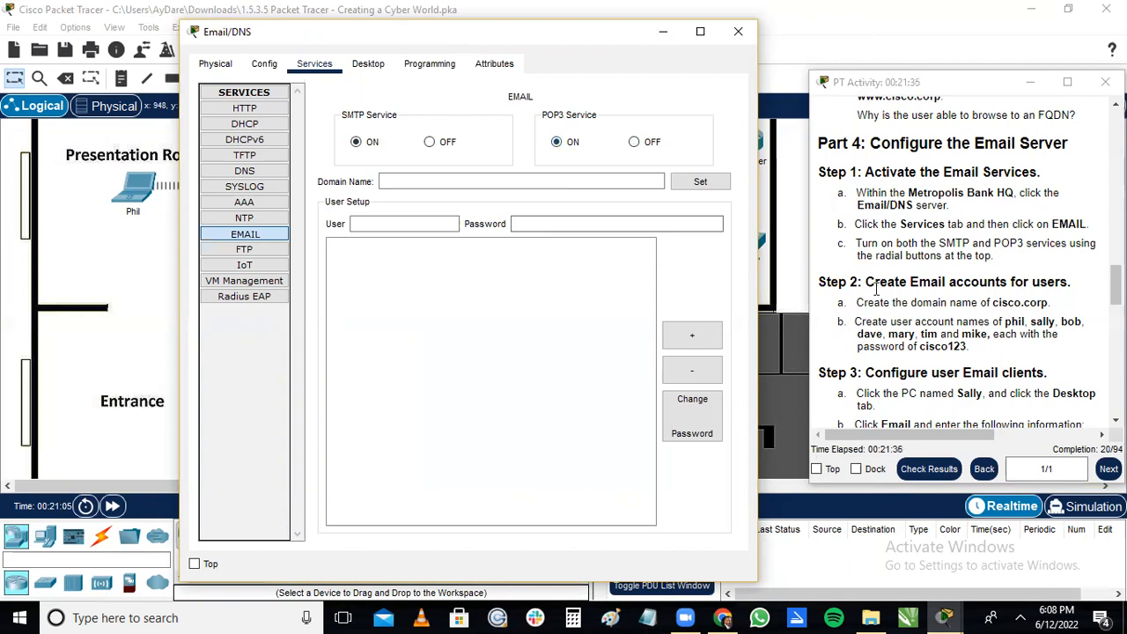
Enter cisco.corp as the domain name of the email service.
{"action": "left_click_drag", "start_coordinate": [1115, 271], "coordinate": [1021, 247]}
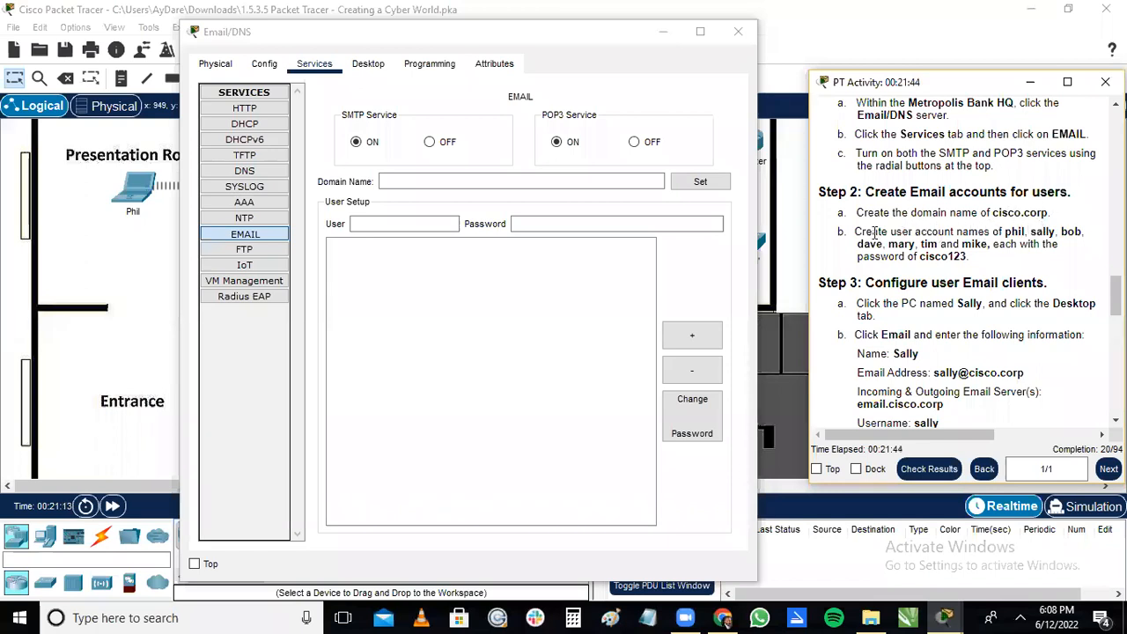
{"action": "left_click", "coordinate": [597, 182]}
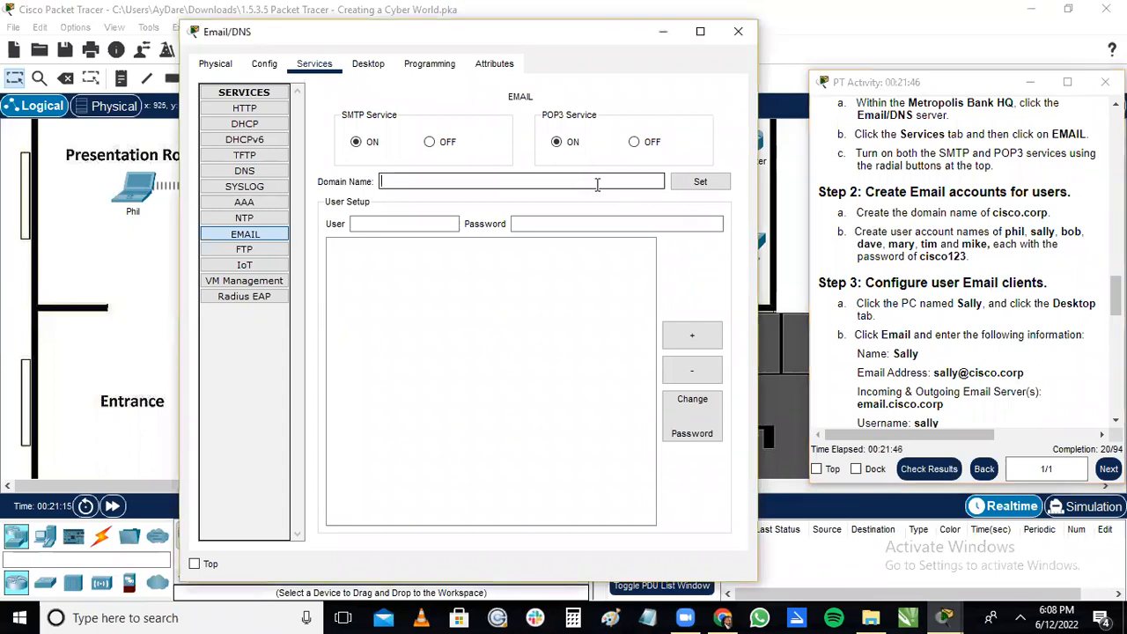
{"action": "type", "text": "cisco"}
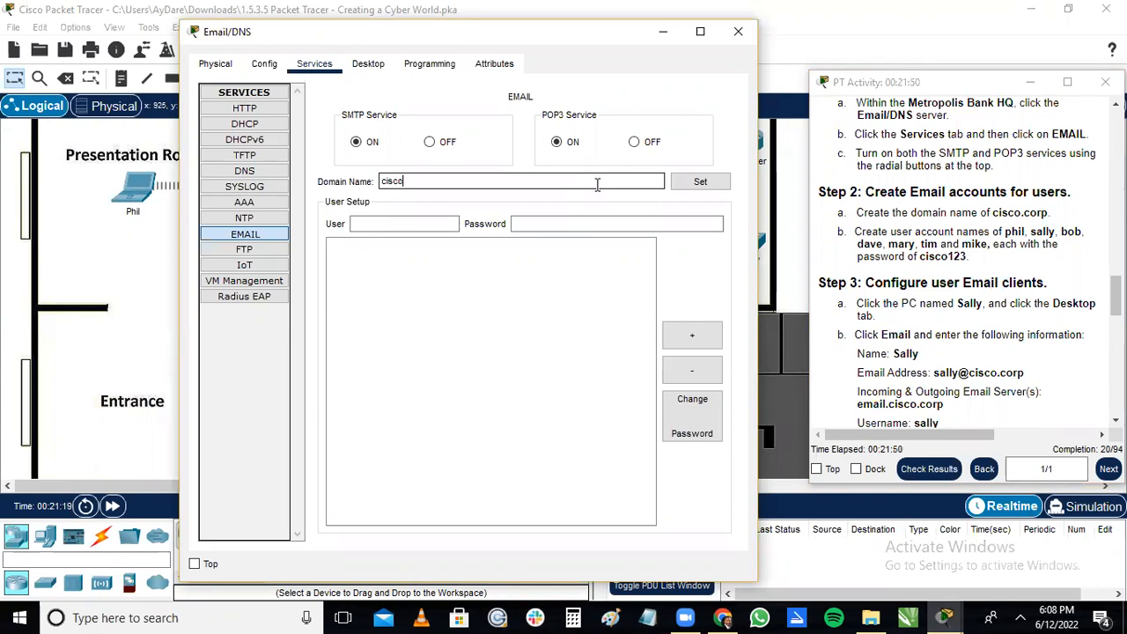
{"action": "type", "text": ".corp"}
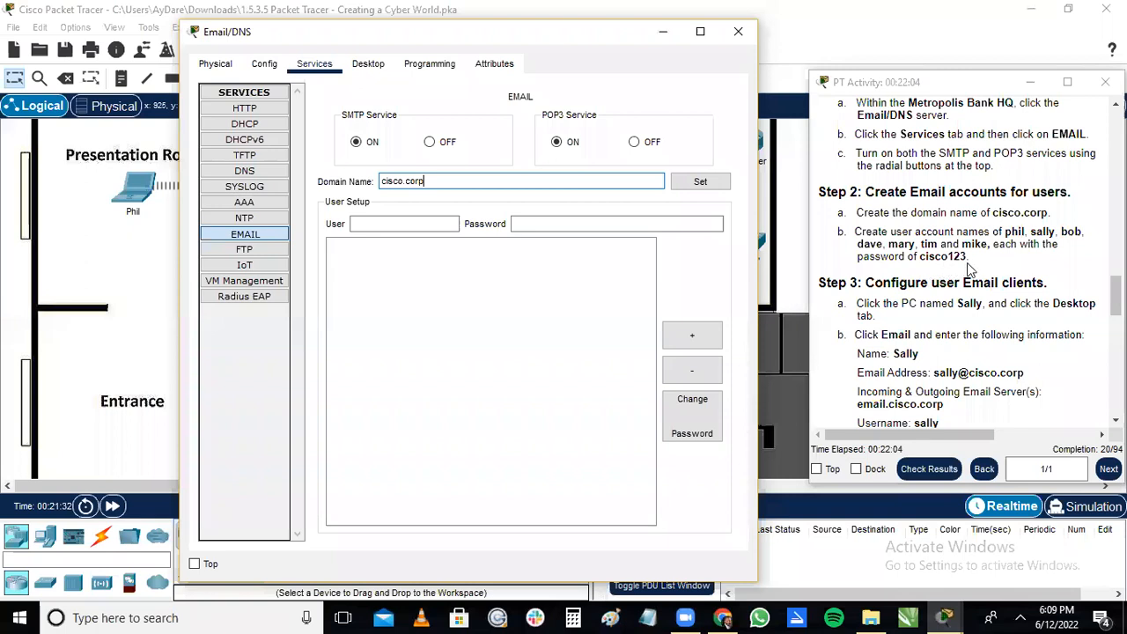
Add the first user account named in the instructions to the email server, with the specified account password.
{"action": "left_click", "coordinate": [440, 224]}
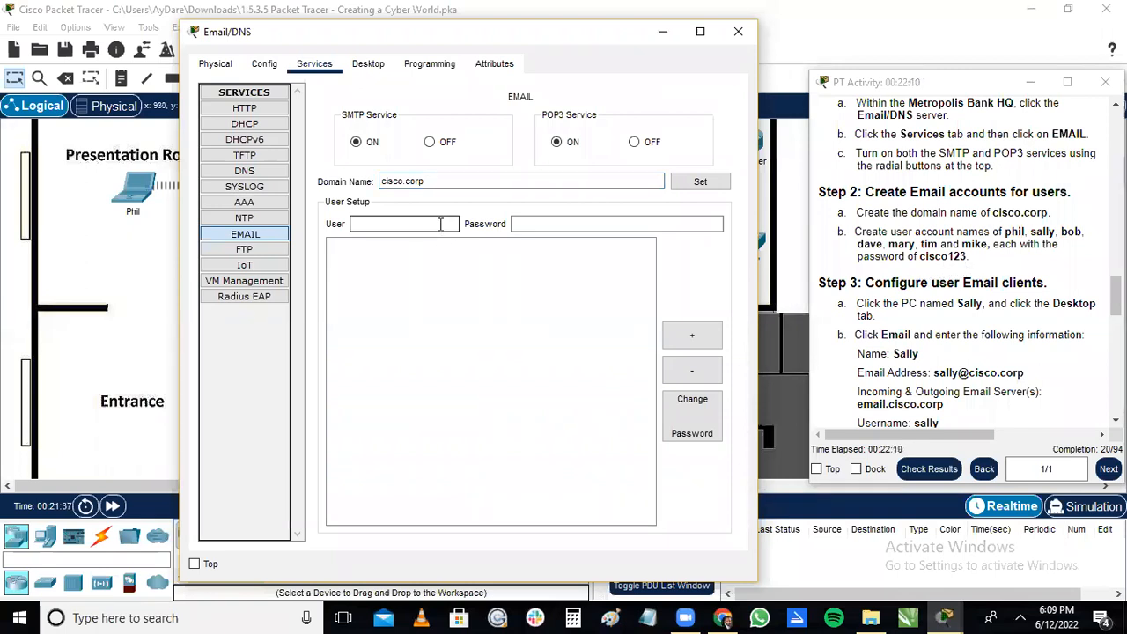
{"action": "type", "text": "phil"}
{"action": "key", "text": "Tab"}
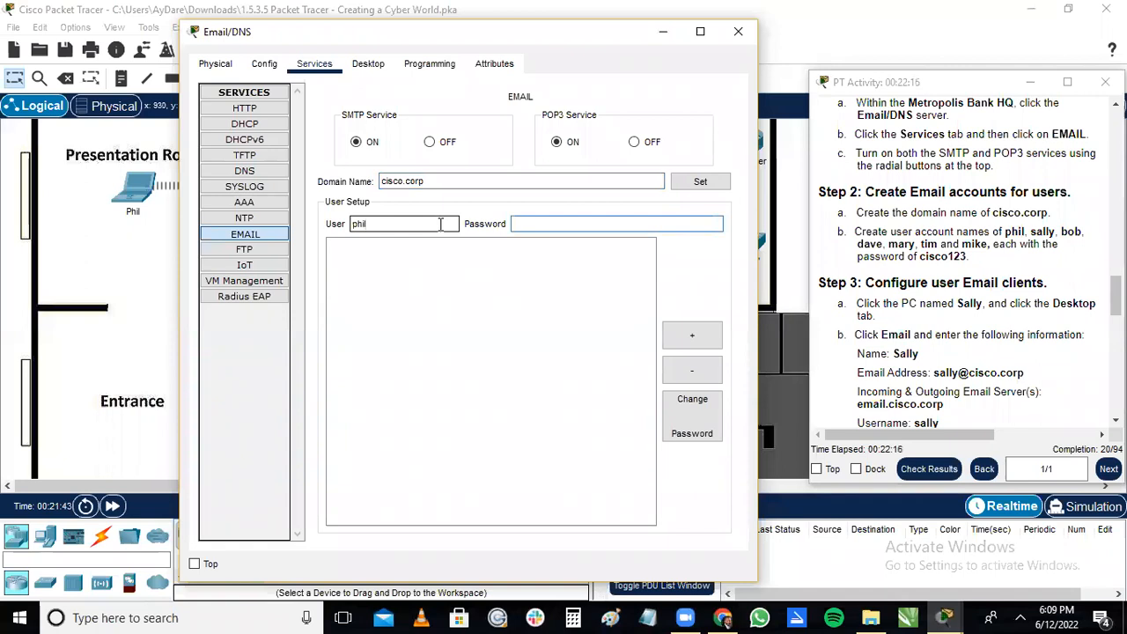
{"action": "type", "text": "cisco123"}
{"action": "left_click", "coordinate": [686, 336]}
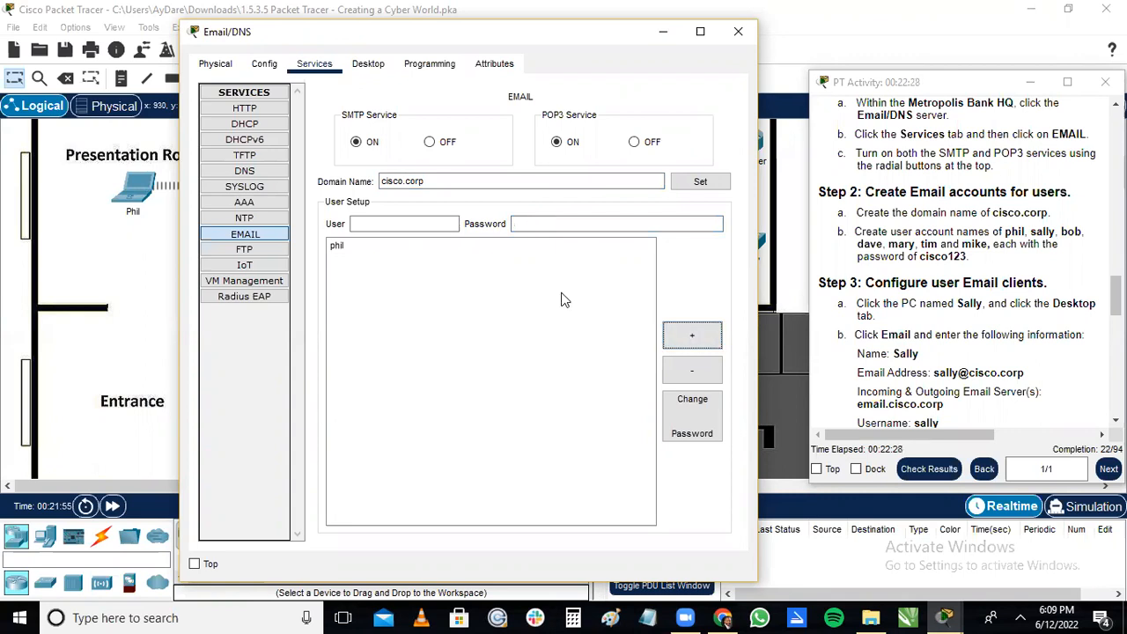
Add the second user account named in the instructions to the email server, with the specified account password.
{"action": "left_click", "coordinate": [451, 225]}
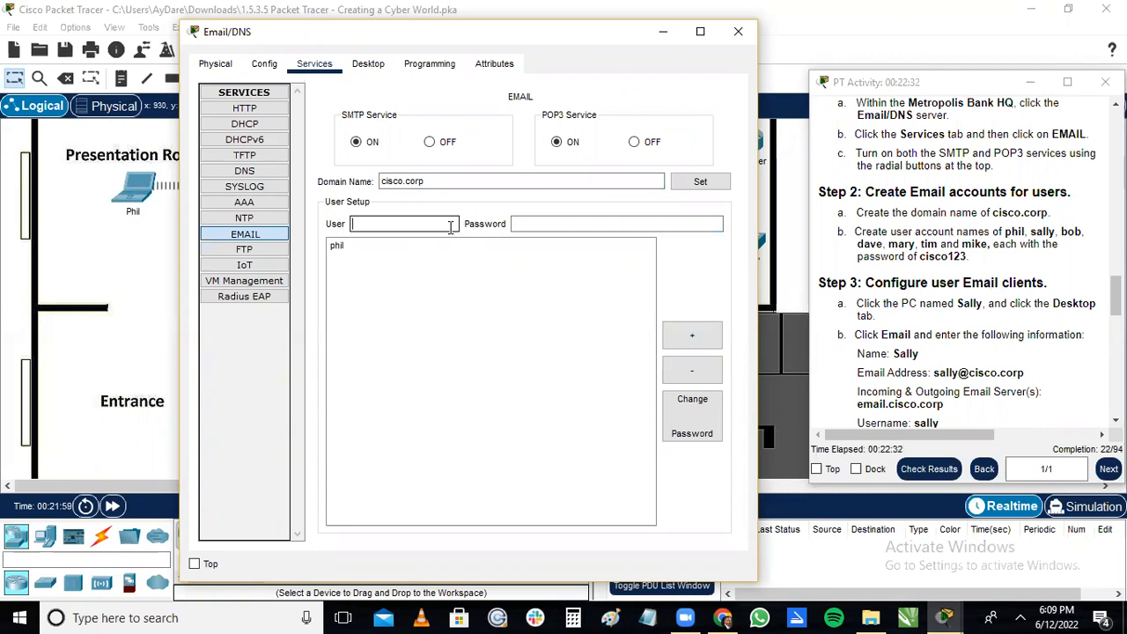
{"action": "type", "text": "sally"}
{"action": "key", "text": "Tab"}
{"action": "type", "text": "cisci"}
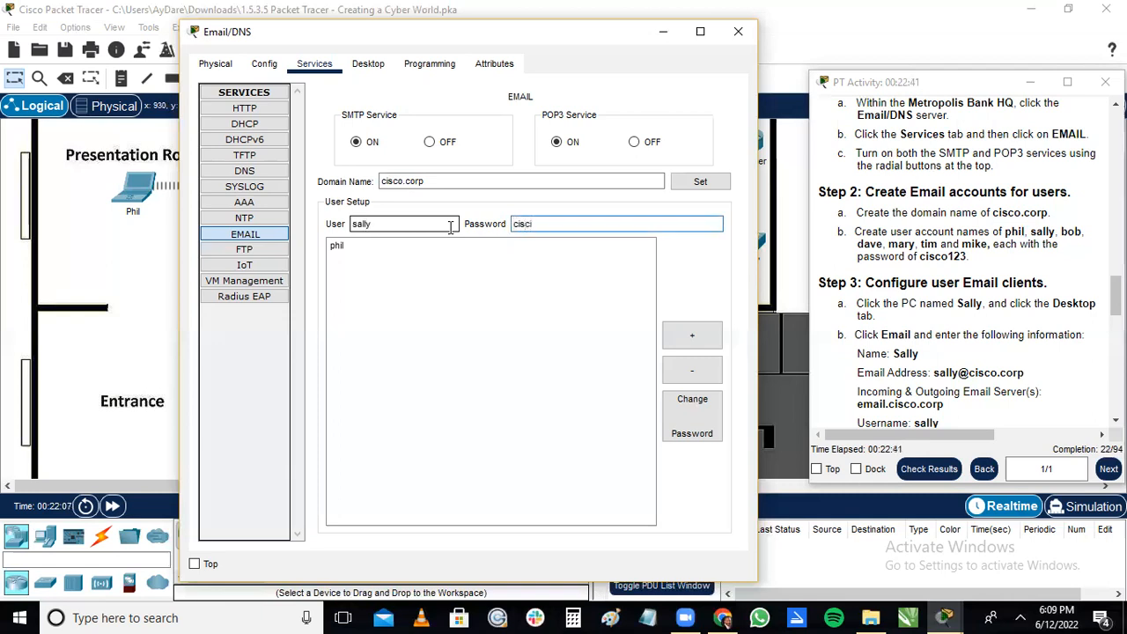
{"action": "type", "text": "o124"}
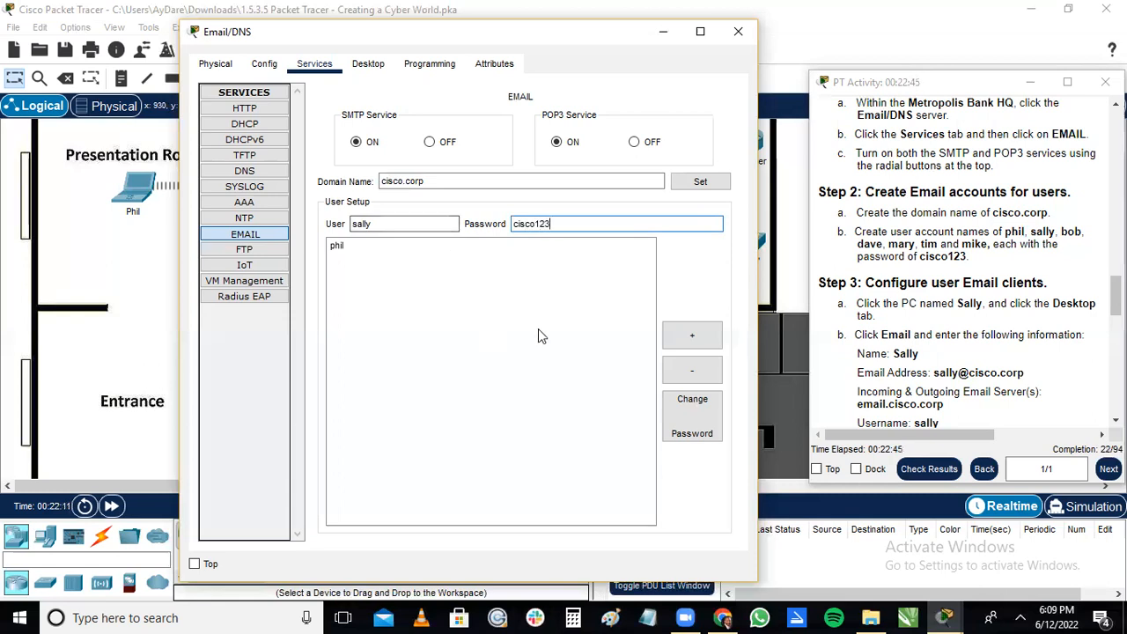
{"action": "left_click", "coordinate": [691, 337]}
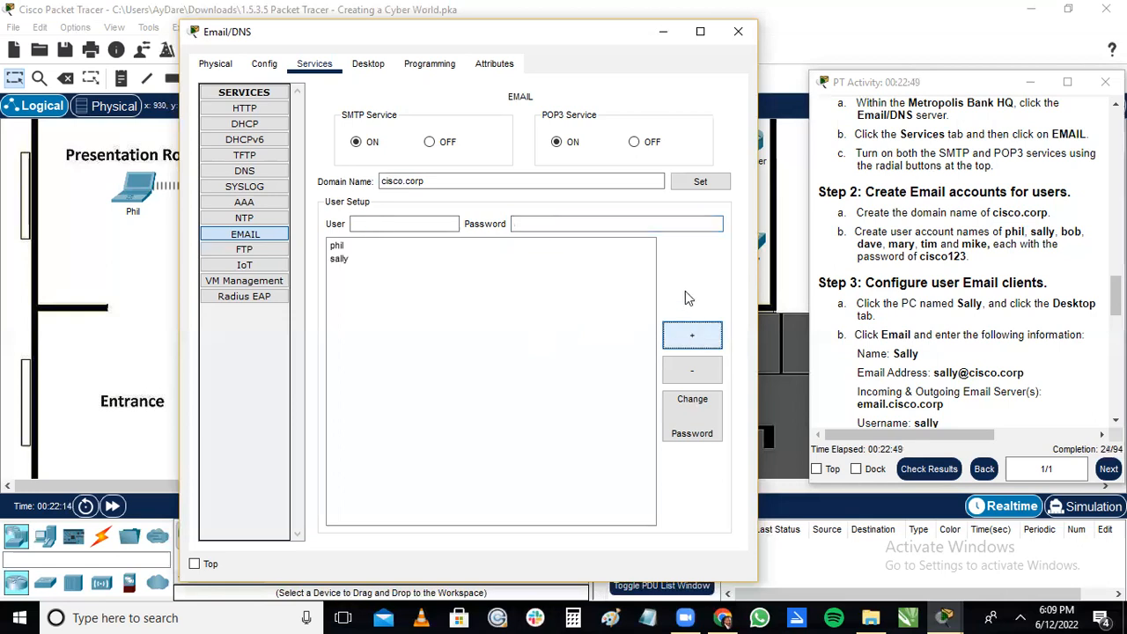
Add the third user account named in the instructions to the email server, with the specified account password.
{"action": "left_click", "coordinate": [411, 224]}
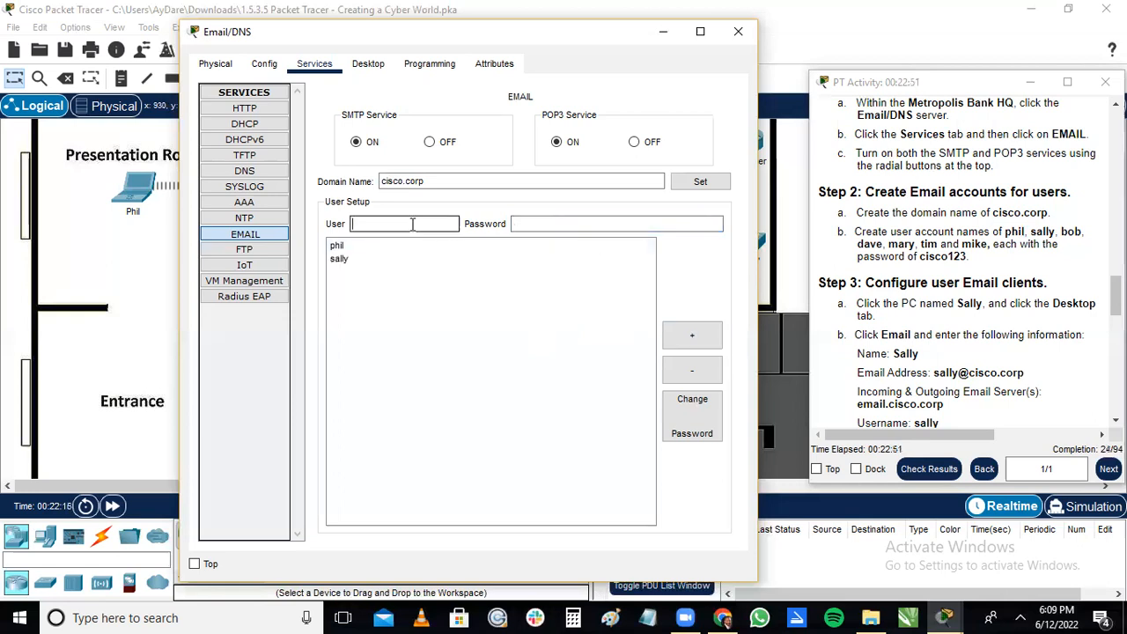
{"action": "type", "text": "bob"}
{"action": "key", "text": "Tab"}
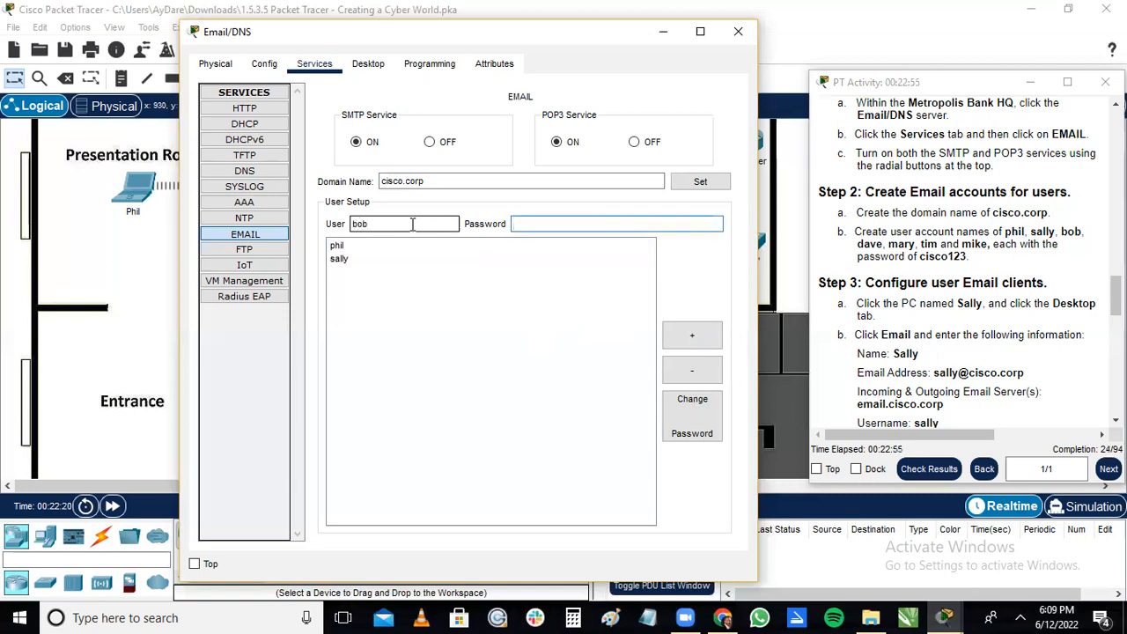
{"action": "type", "text": "cisco123"}
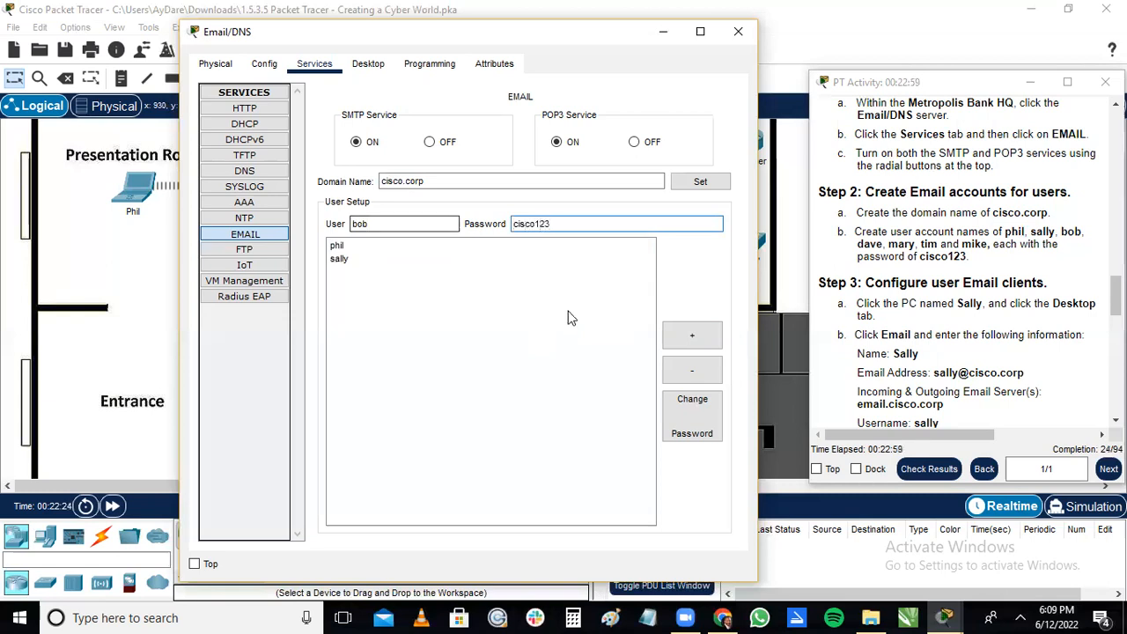
{"action": "left_click", "coordinate": [700, 343]}
Add the fourth user account named in the instructions to the email server, with the specified account password.
{"action": "left_click", "coordinate": [414, 224]}
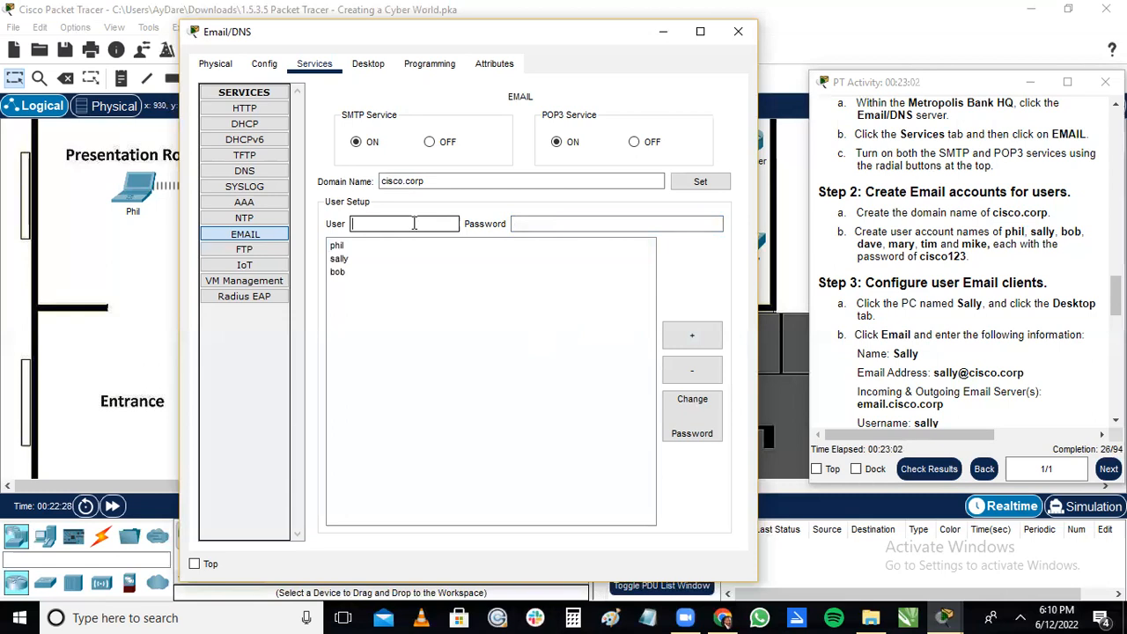
{"action": "type", "text": "dave"}
{"action": "left_click", "coordinate": [529, 222]}
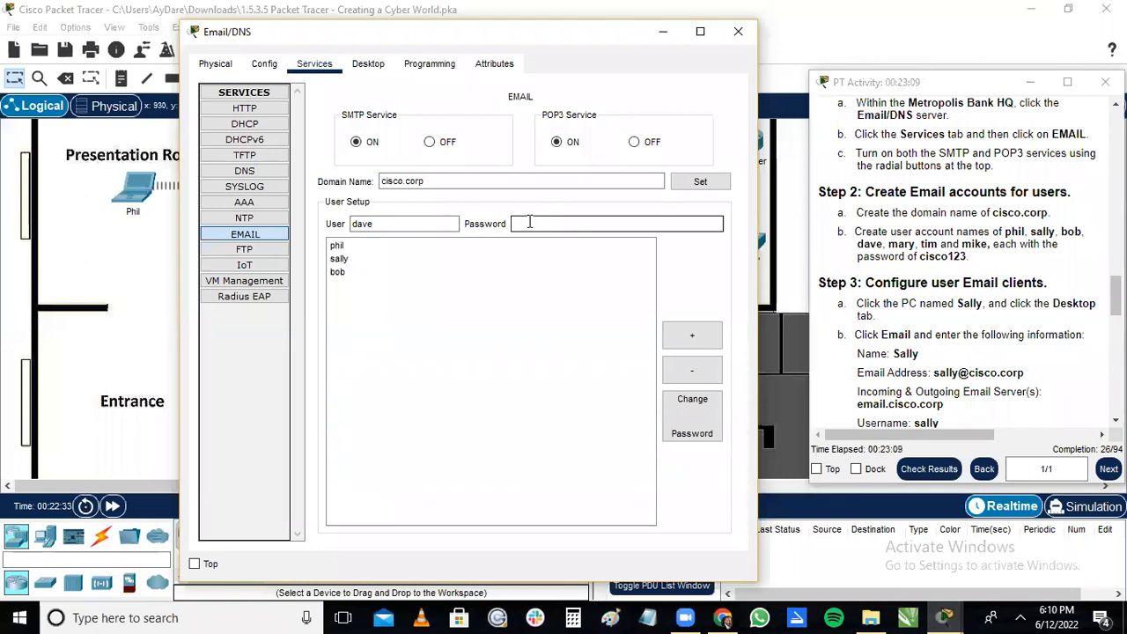
{"action": "type", "text": "cisco123"}
{"action": "left_click", "coordinate": [694, 332]}
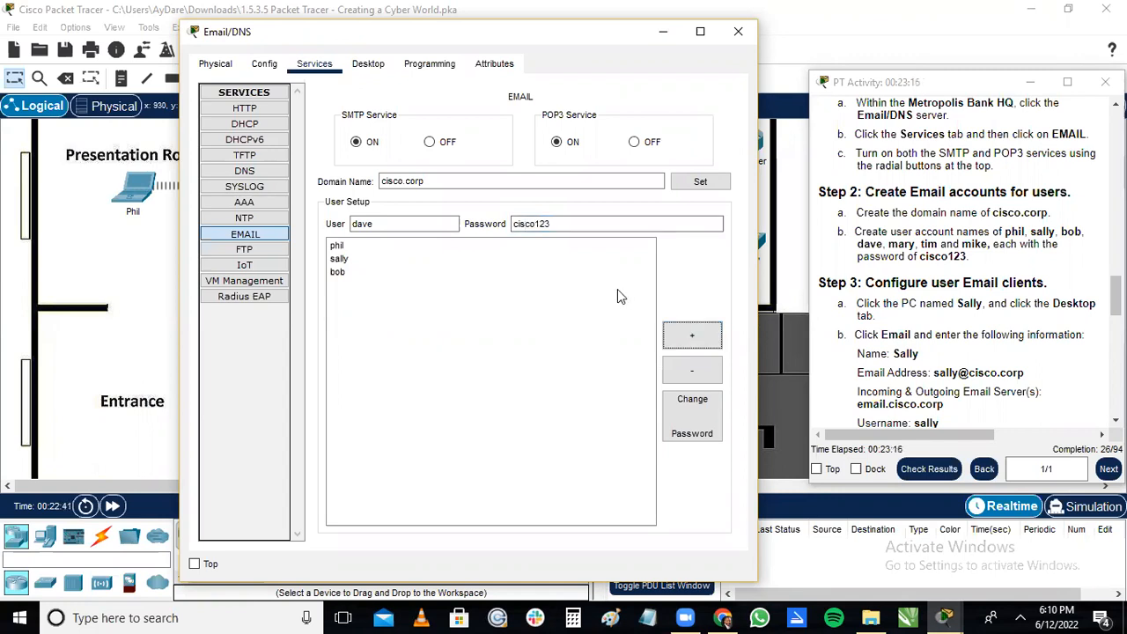
{"action": "left_click", "coordinate": [684, 341]}
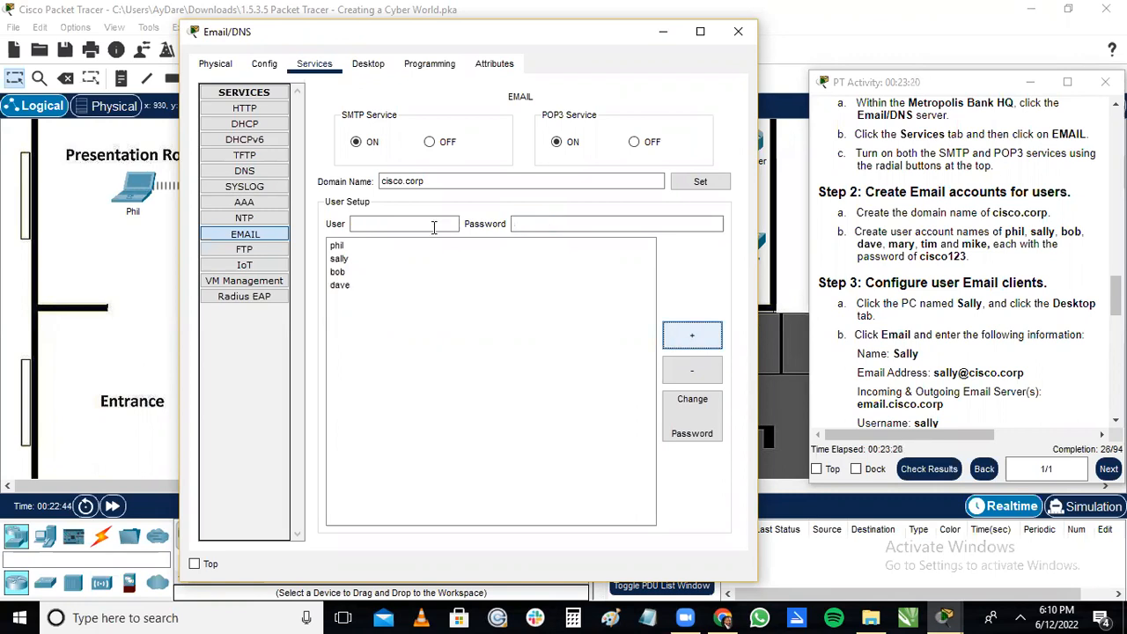
Add the fifth user account named in the instructions to the email server, with the specified account password.
{"action": "left_click", "coordinate": [433, 226]}
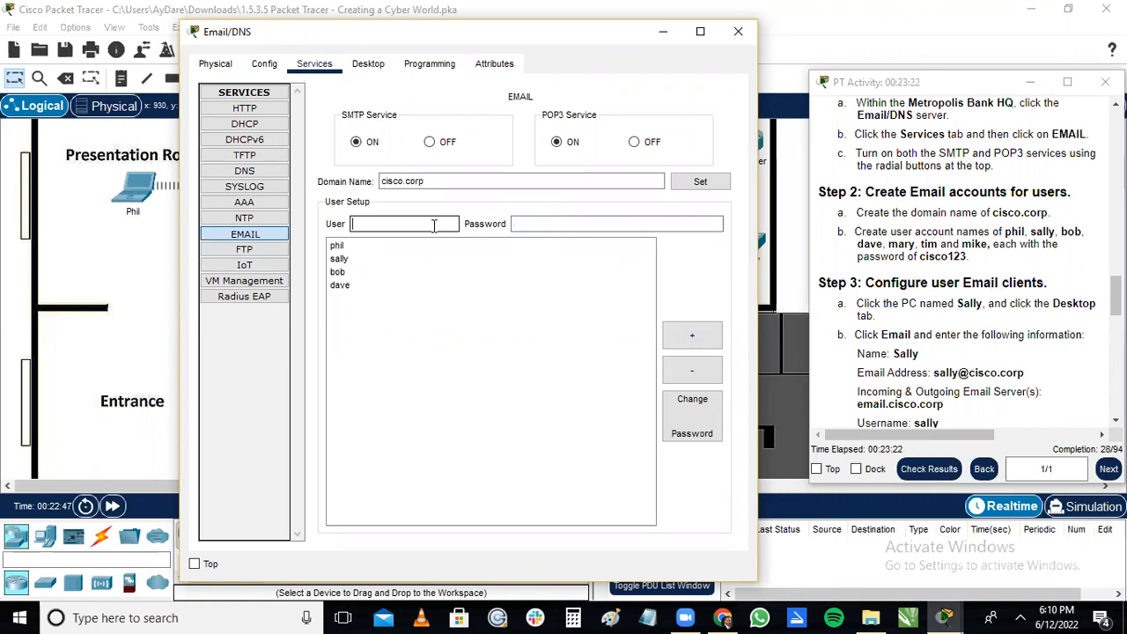
{"action": "type", "text": "ry"}
{"action": "key", "text": "Tab"}
{"action": "type", "text": "cisc"}
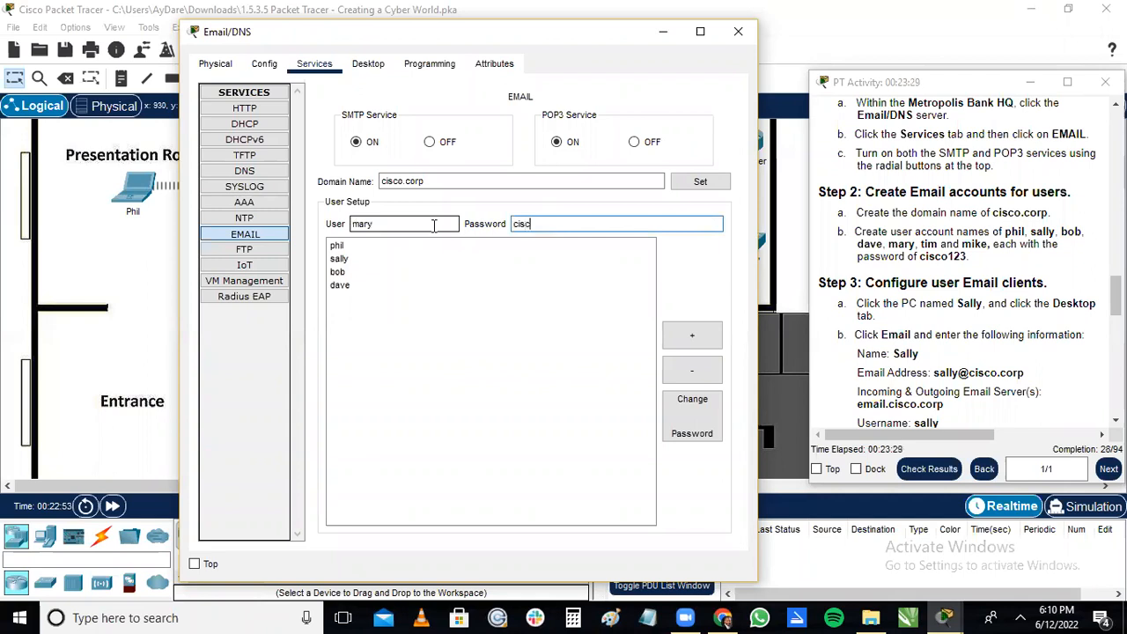
{"action": "type", "text": "o123"}
{"action": "left_click", "coordinate": [704, 335]}
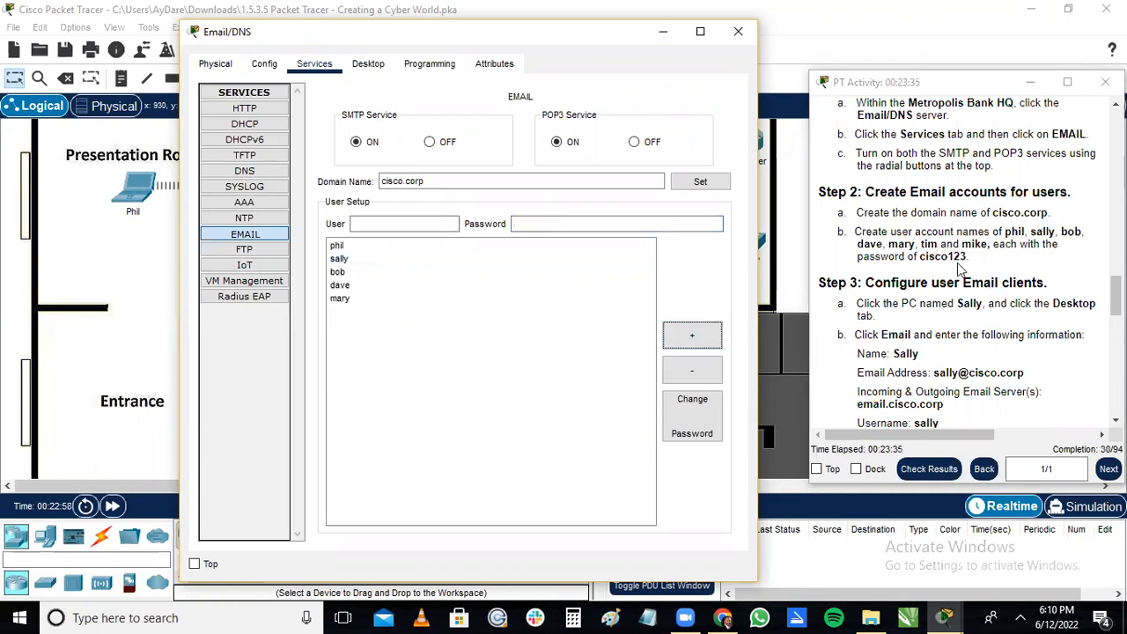
Add the sixth user account named in the instructions to the email server, with the specified account password.
{"action": "left_click", "coordinate": [427, 222]}
{"action": "type", "text": "tim"}
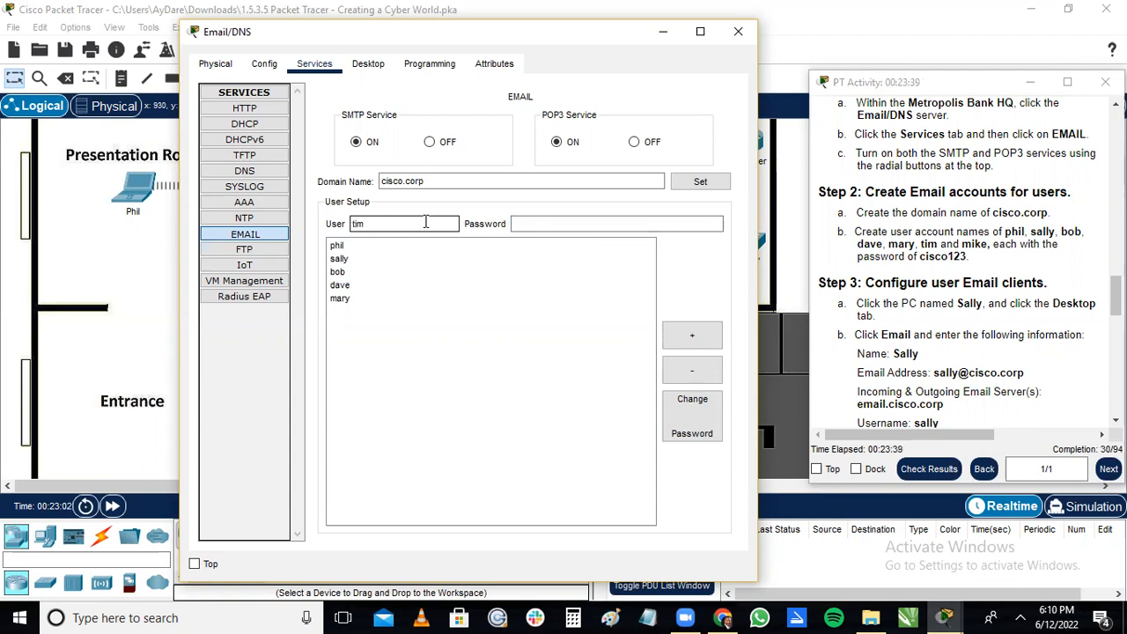
{"action": "left_click", "coordinate": [554, 226]}
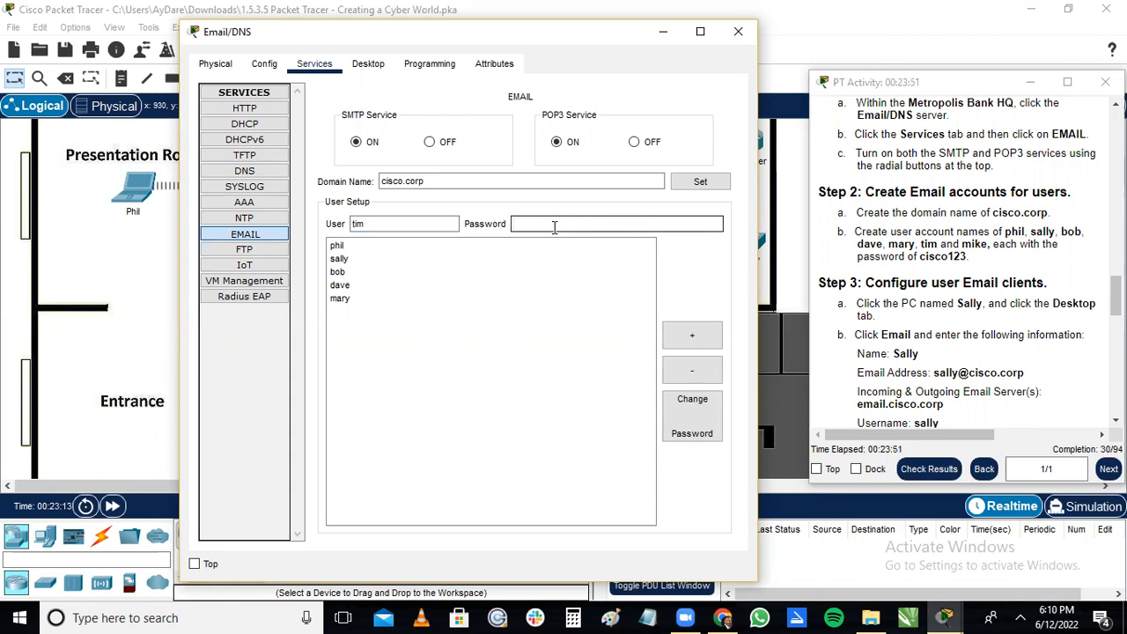
{"action": "type", "text": "isco123"}
{"action": "left_click", "coordinate": [708, 338]}
Add the seventh user account named in the instructions to the email server, with the specified account password.
{"action": "left_click", "coordinate": [374, 227]}
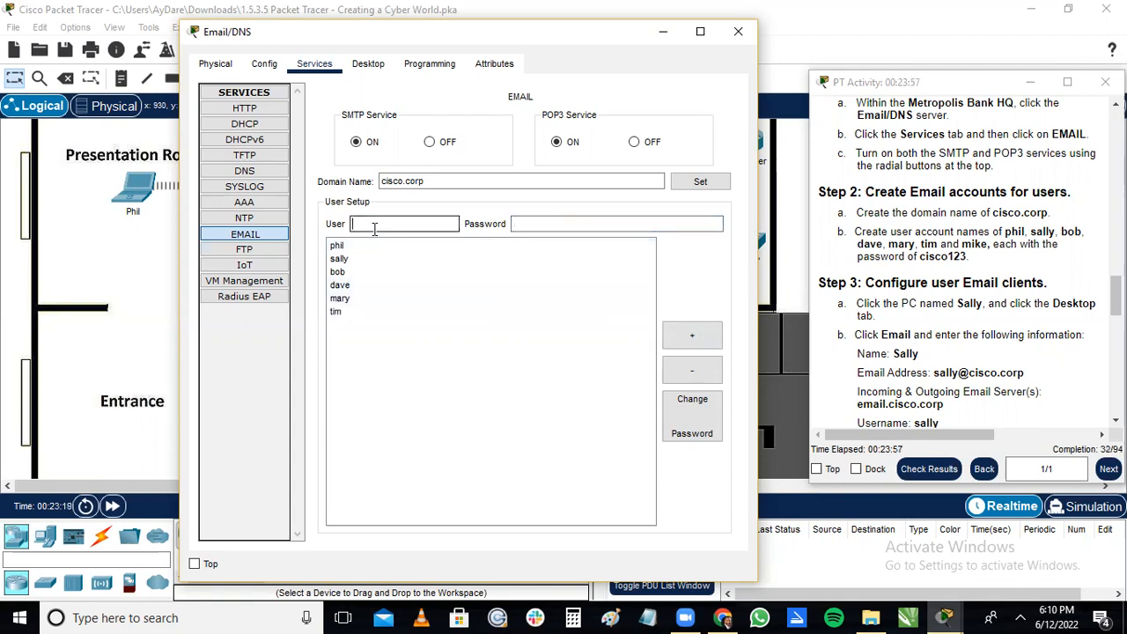
{"action": "type", "text": "mike"}
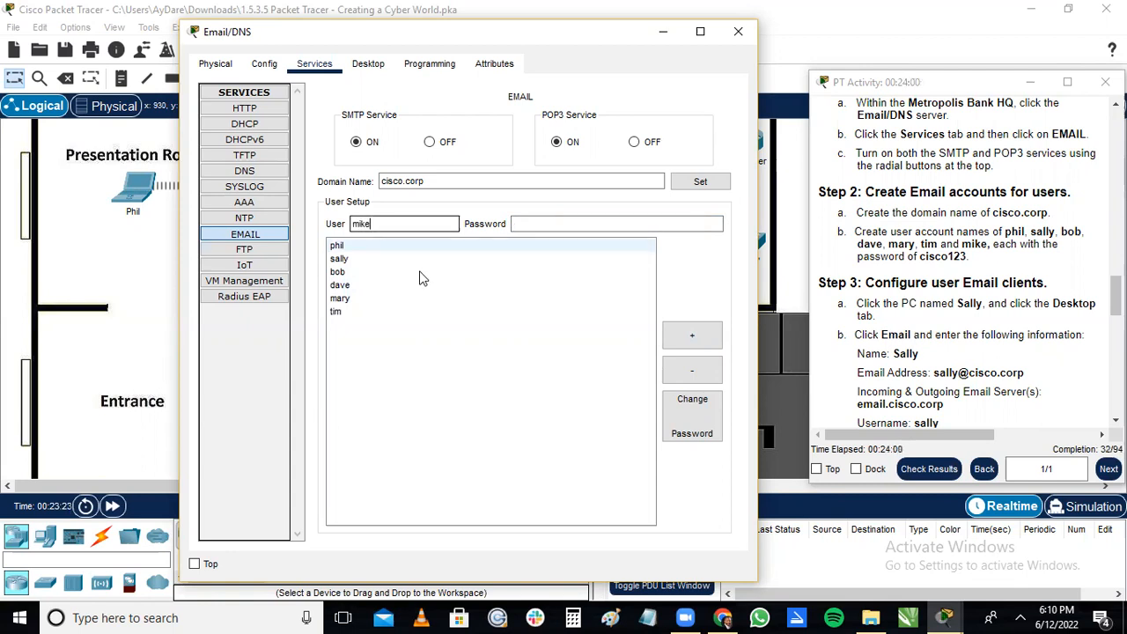
{"action": "left_click", "coordinate": [539, 221]}
{"action": "type", "text": "cisco123"}
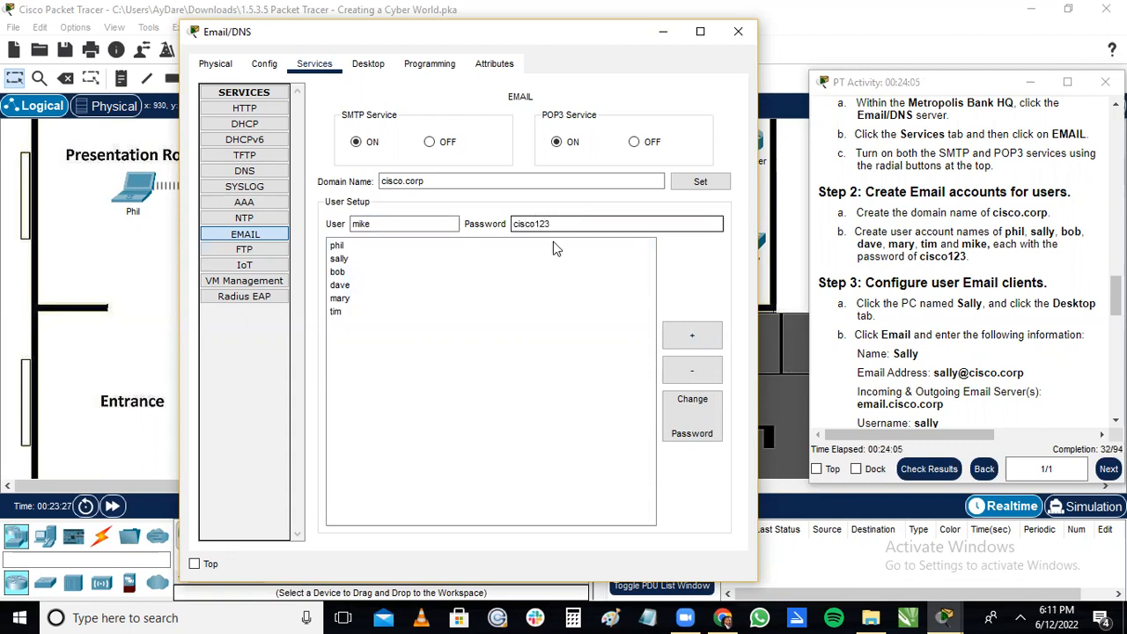
{"action": "left_click", "coordinate": [691, 331]}
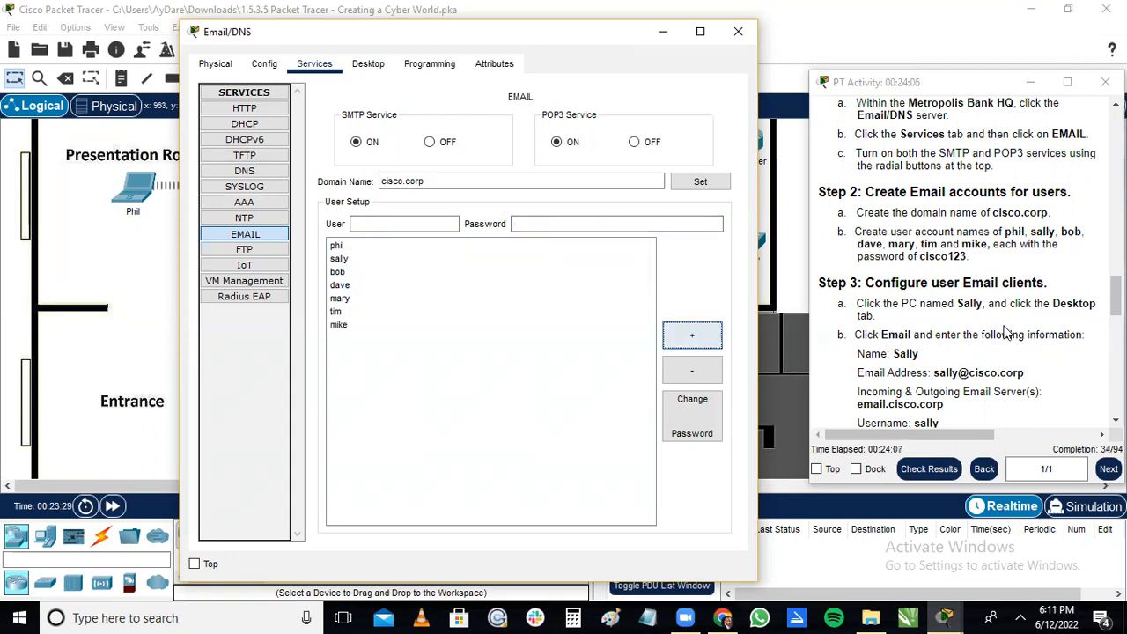
Close the Email/DNS server's window and open the desktop applications of the PC in Office 1.
{"action": "left_click_drag", "start_coordinate": [1115, 295], "coordinate": [1115, 311]}
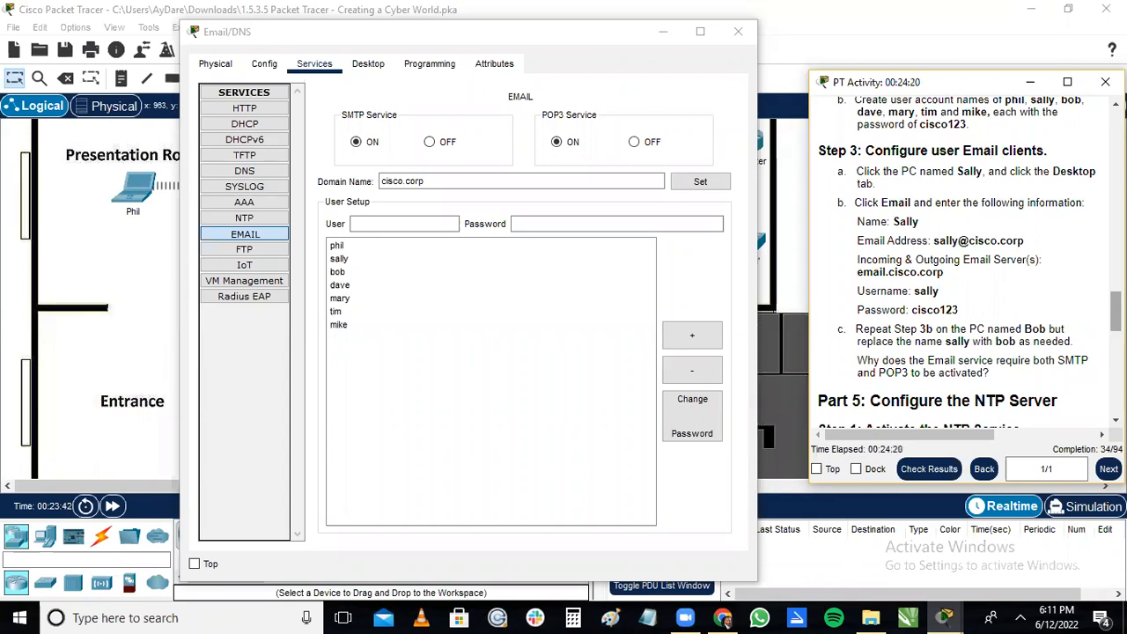
{"action": "left_click", "coordinate": [736, 34]}
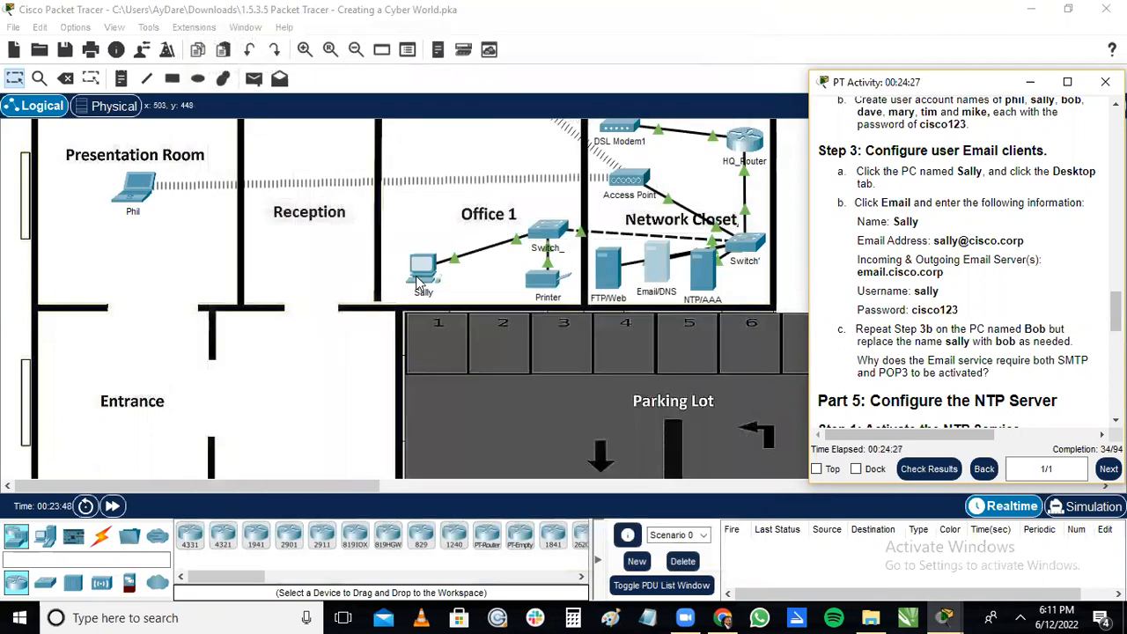
{"action": "left_click", "coordinate": [421, 269]}
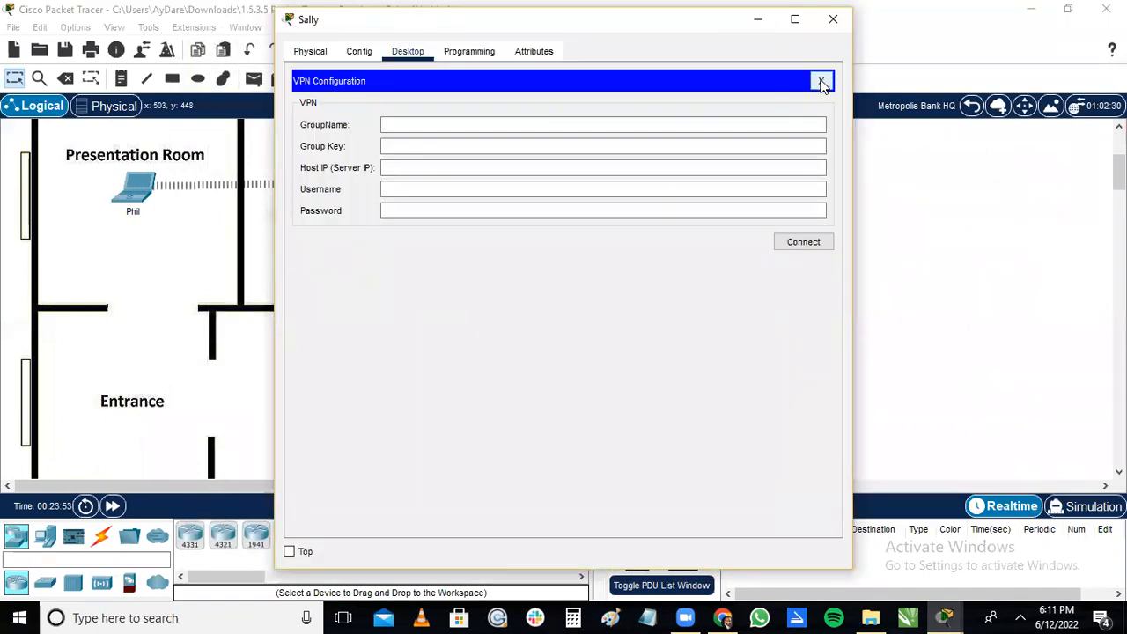
{"action": "left_click", "coordinate": [820, 80]}
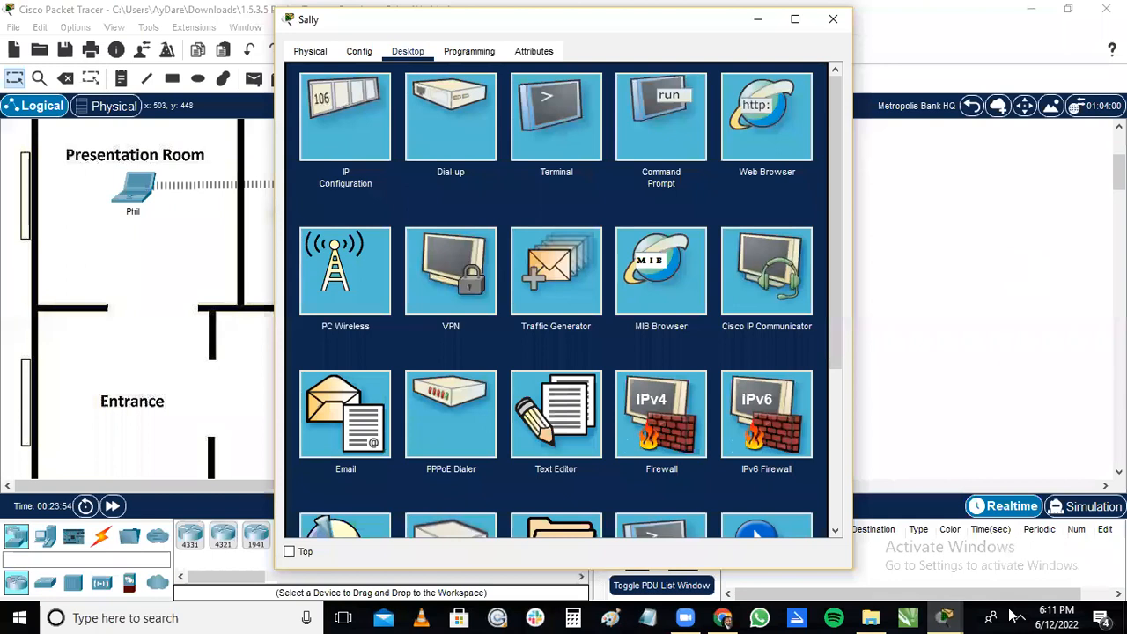
Place the activity instructions and the Office 1 PC's window side by side and open the PC's Email application.
{"action": "left_click", "coordinate": [959, 616]}
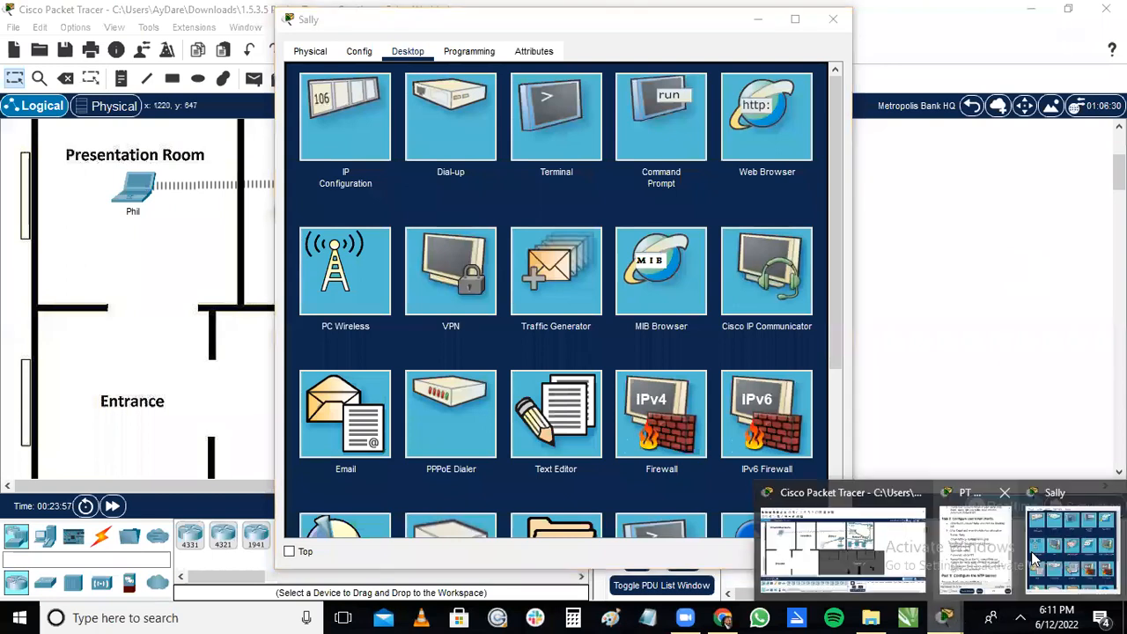
{"action": "left_click", "coordinate": [1002, 556]}
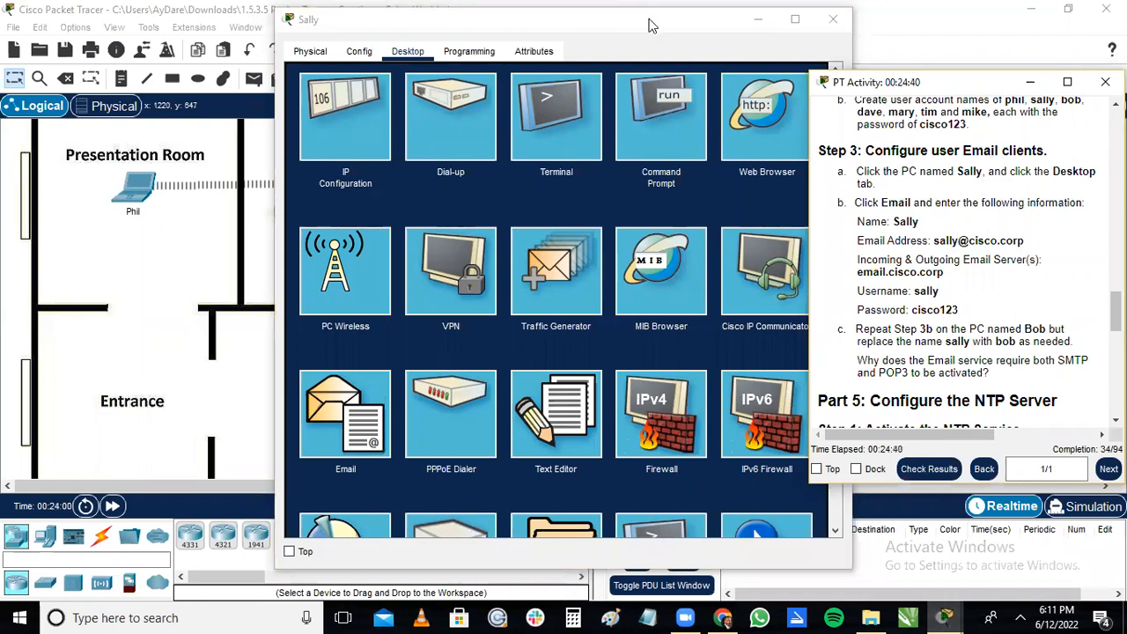
{"action": "left_click_drag", "start_coordinate": [646, 24], "coordinate": [501, 20]}
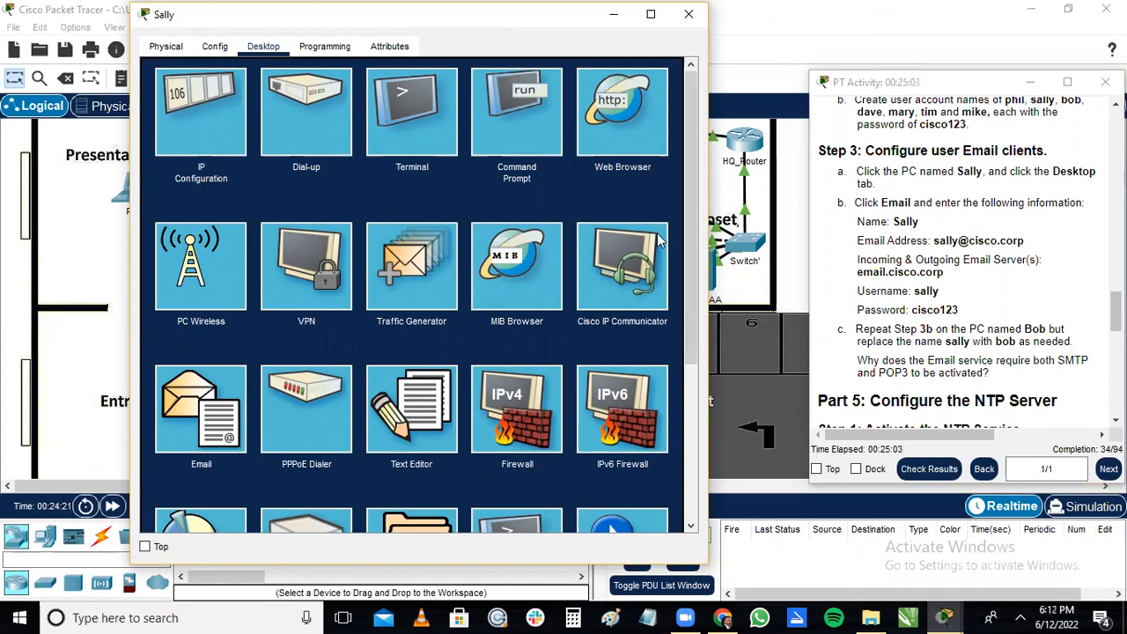
{"action": "left_click_drag", "start_coordinate": [690, 275], "coordinate": [689, 361]}
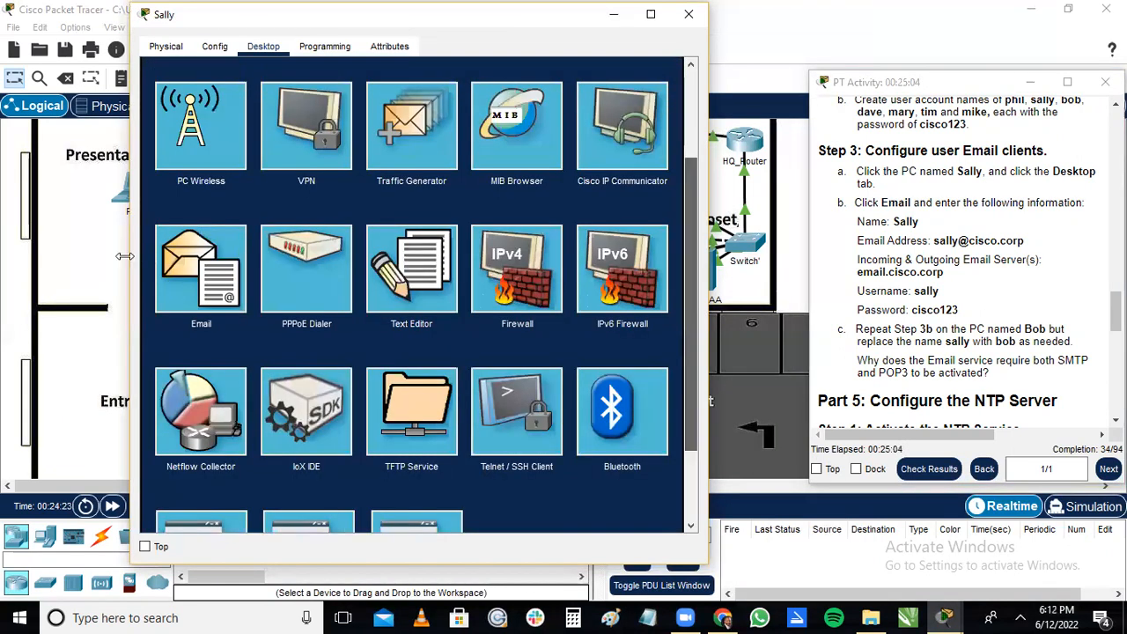
{"action": "left_click", "coordinate": [219, 276]}
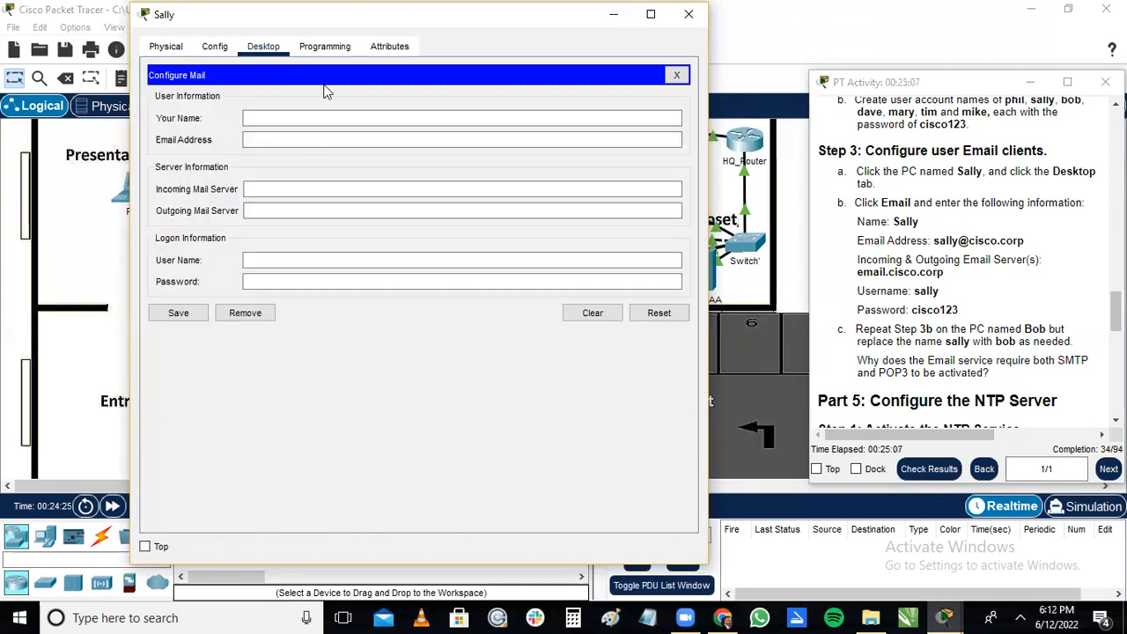
Fill in the user's name and email address from the instructions in the Office 1 PC's mail configuration.
{"action": "left_click", "coordinate": [313, 116]}
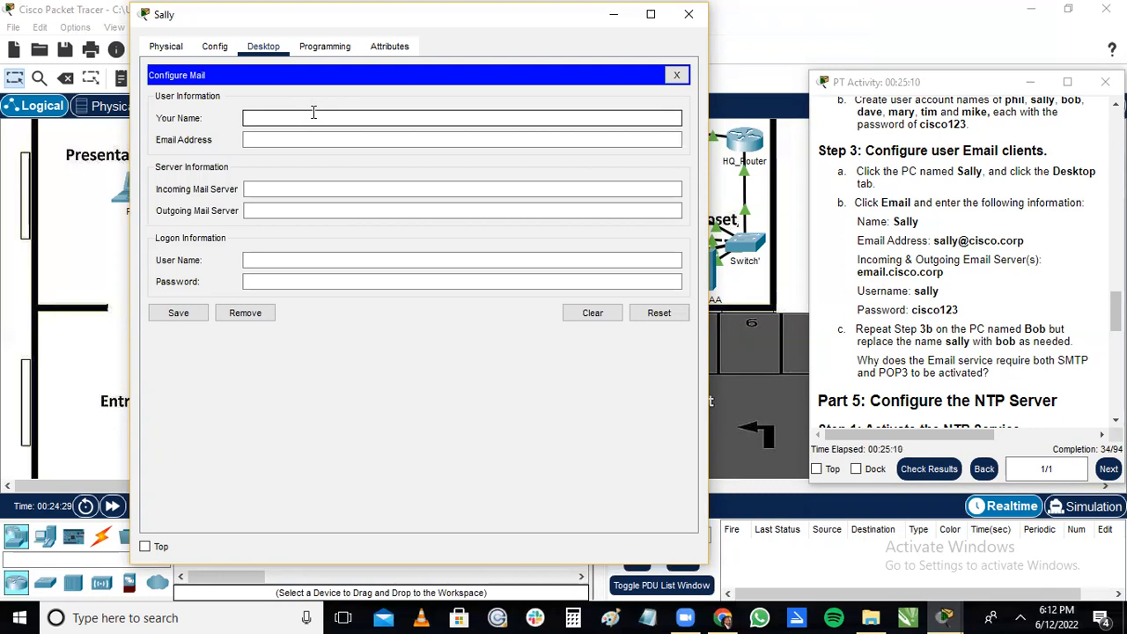
{"action": "type", "text": "Sallyt"}
{"action": "key", "text": "BackSpace"}
{"action": "left_click", "coordinate": [310, 139]}
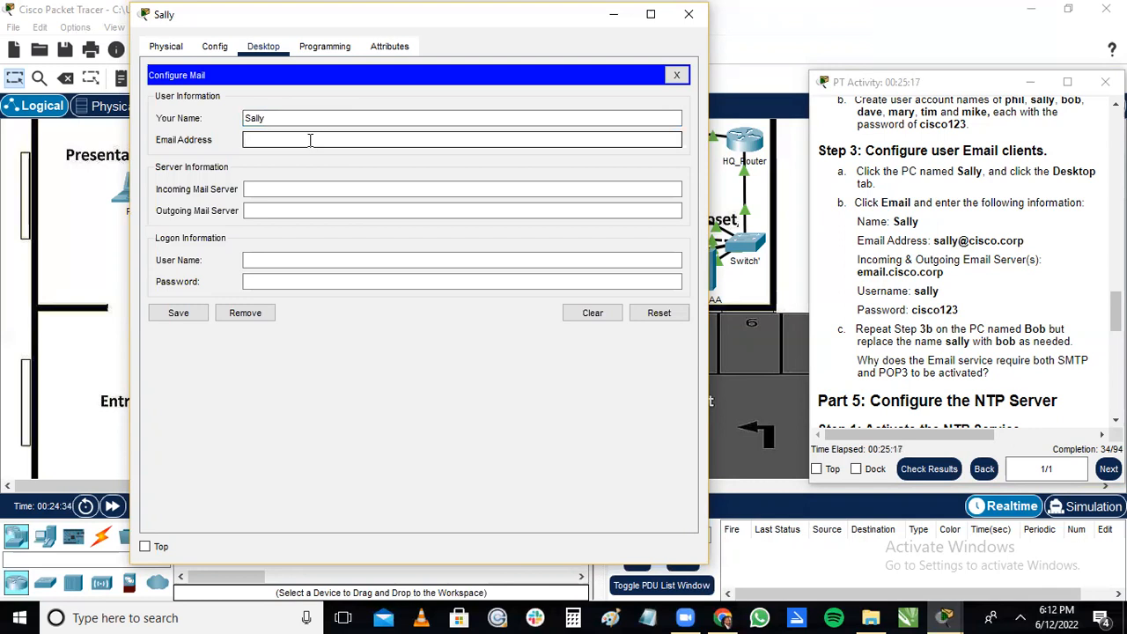
{"action": "type", "text": "sally@cisco.corp"}
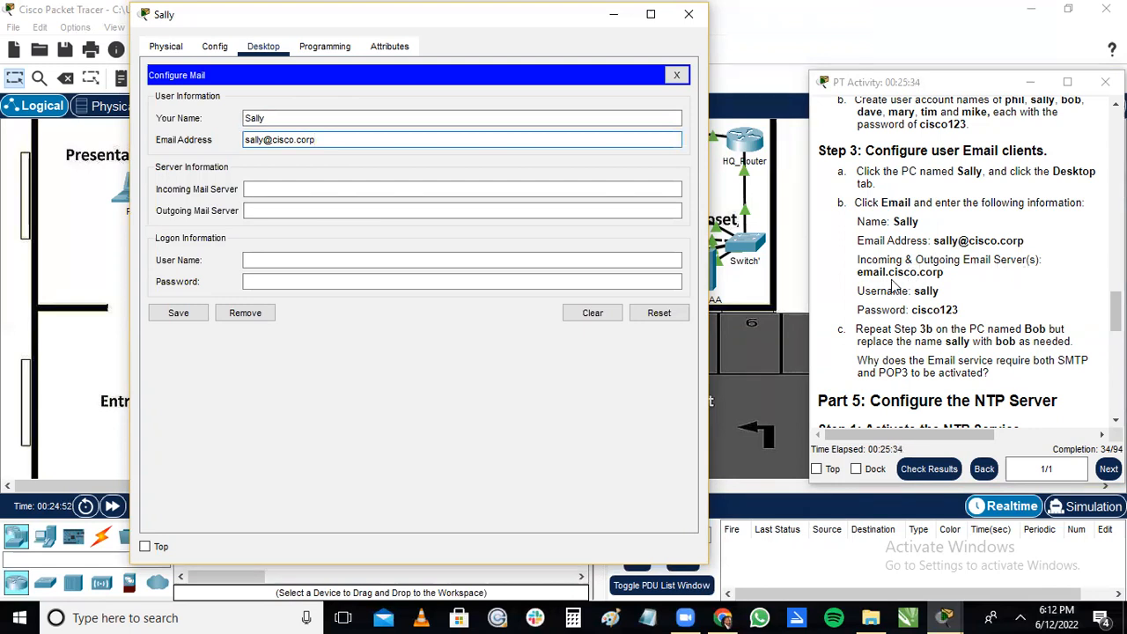
Enter email.ciso.corp as the incoming mail server in the Office 1 PC's mail configuration.
{"action": "left_click", "coordinate": [366, 187]}
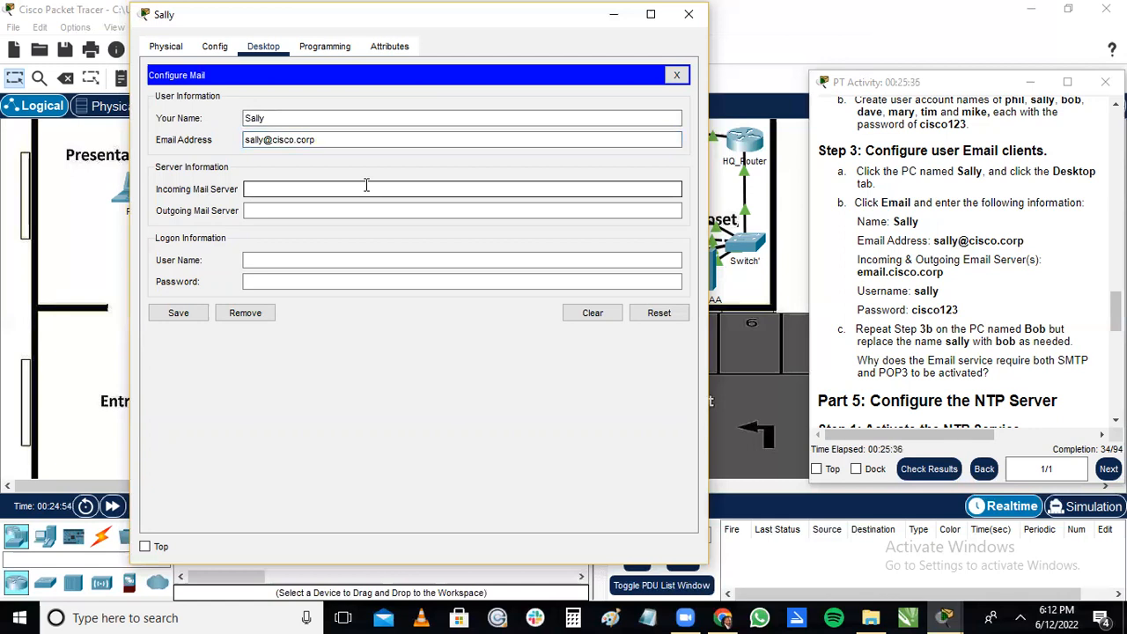
{"action": "type", "text": "email.cisco.corp"}
Enter email.cisco.corp as the outgoing mail server in the Office 1 PC's mail configuration.
{"action": "left_click", "coordinate": [345, 214]}
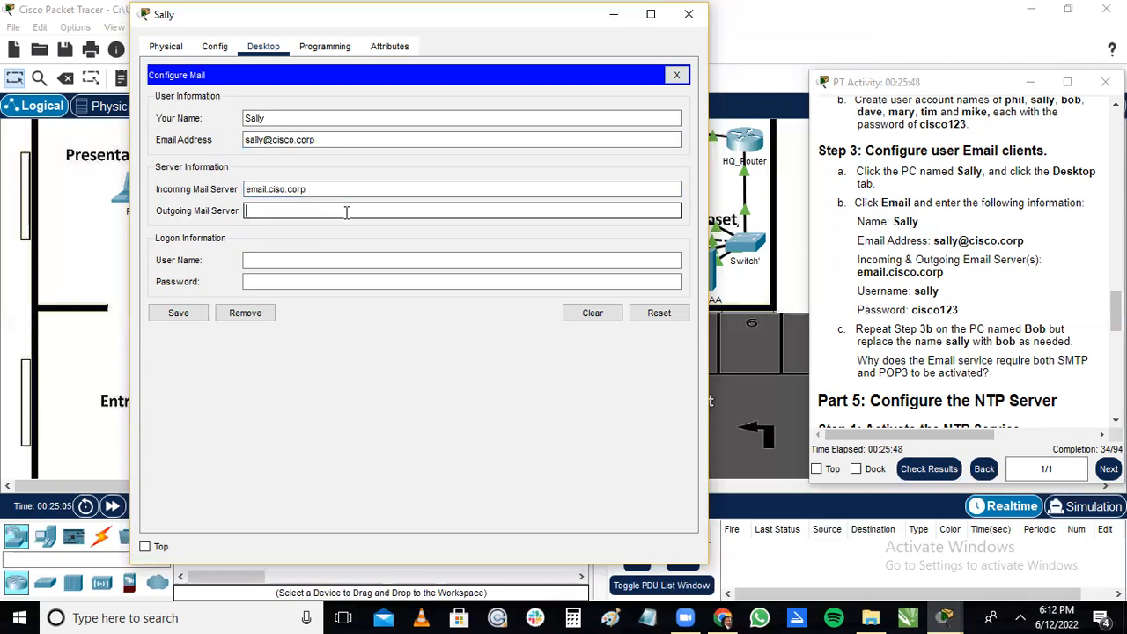
{"action": "type", "text": "email.ciso="}
{"action": "key", "text": "BackSpace"}
{"action": "type", "text": "o.corp"}
Fill in the logon user name and account password from the instructions in the Office 1 PC's mail configuration.
{"action": "left_click", "coordinate": [411, 261]}
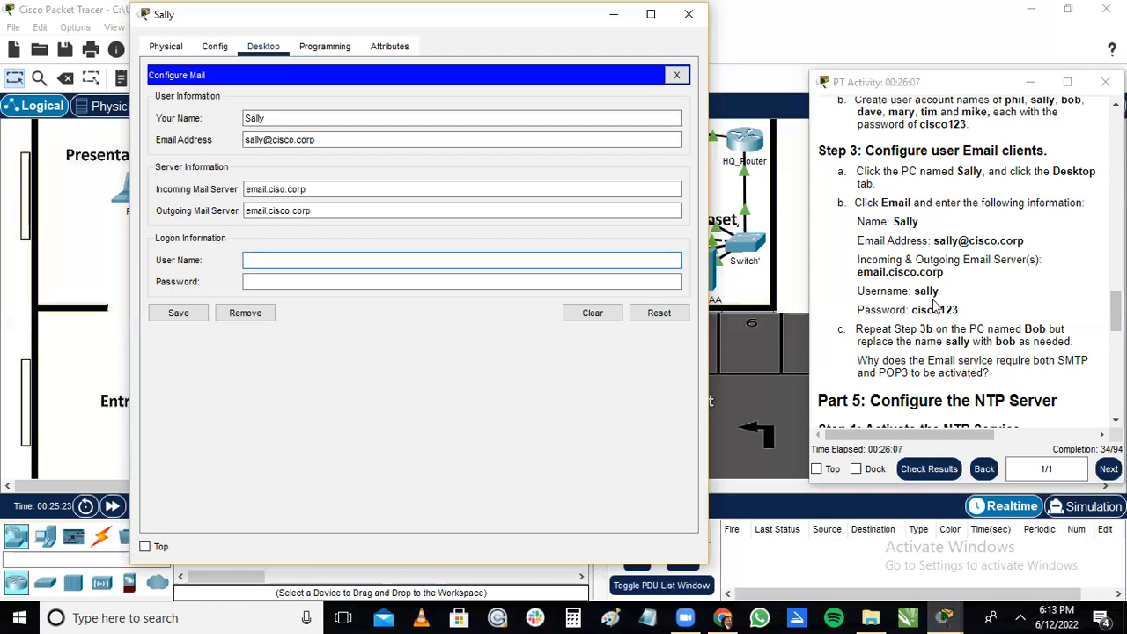
{"action": "type", "text": "sally"}
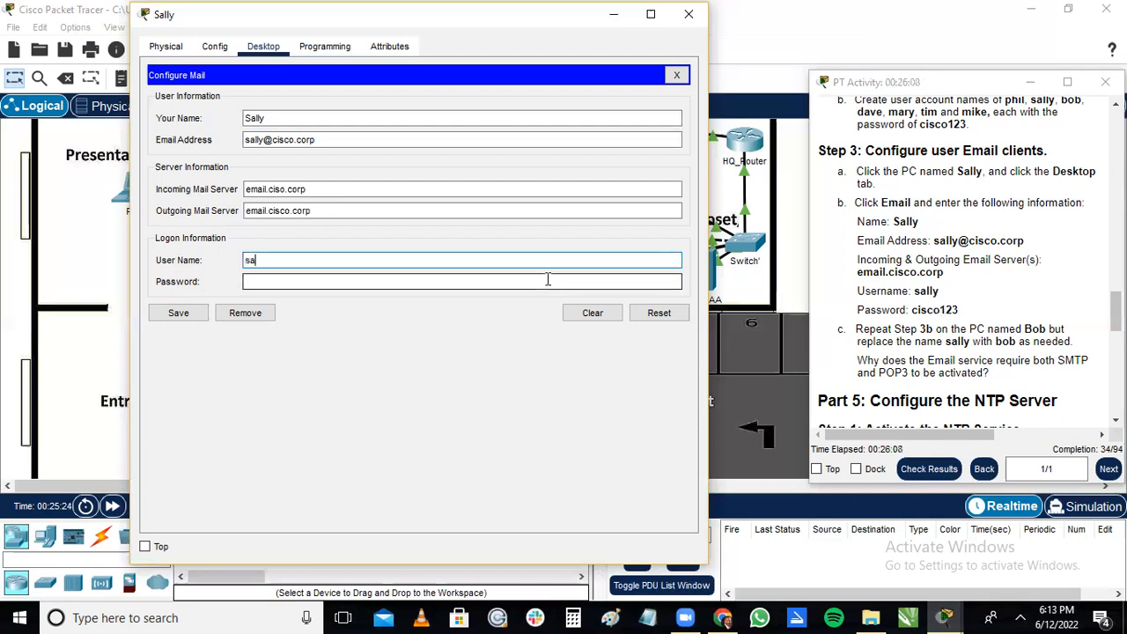
{"action": "left_click", "coordinate": [399, 283]}
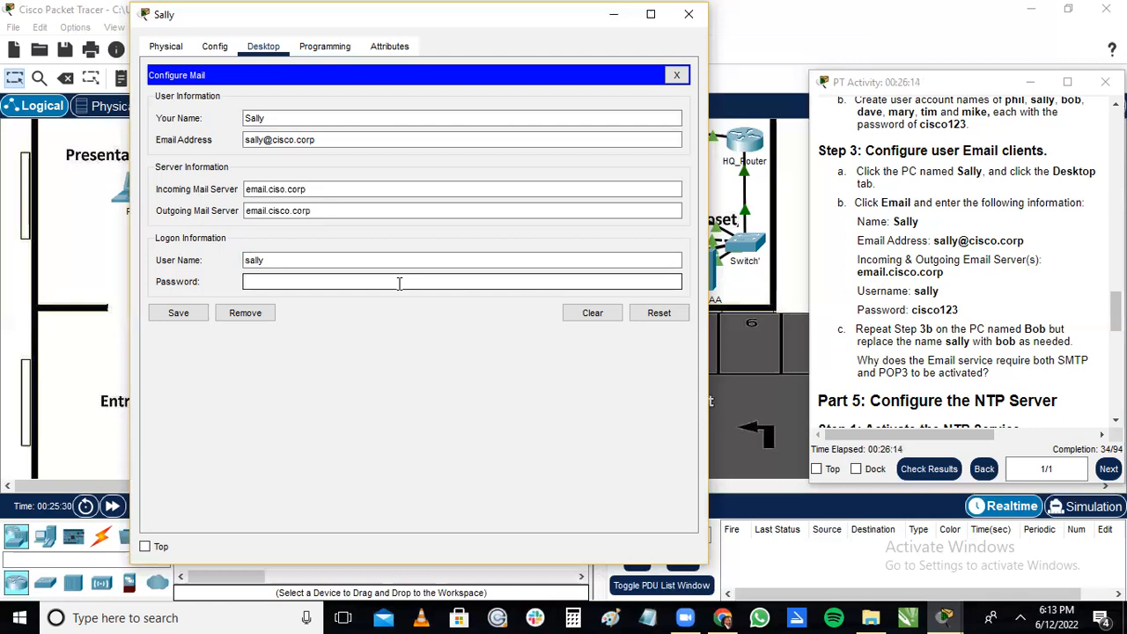
{"action": "type", "text": "cisco123"}
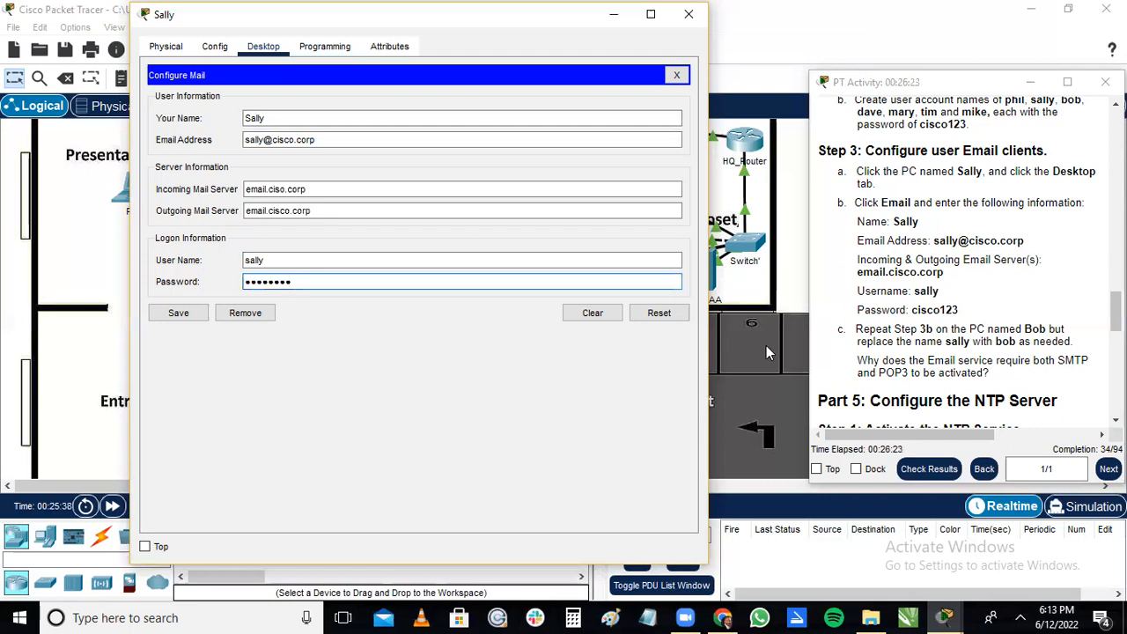
Save the mail configuration on the Office 1 PC and close its device window.
{"action": "left_click_drag", "start_coordinate": [1115, 311], "coordinate": [1116, 325]}
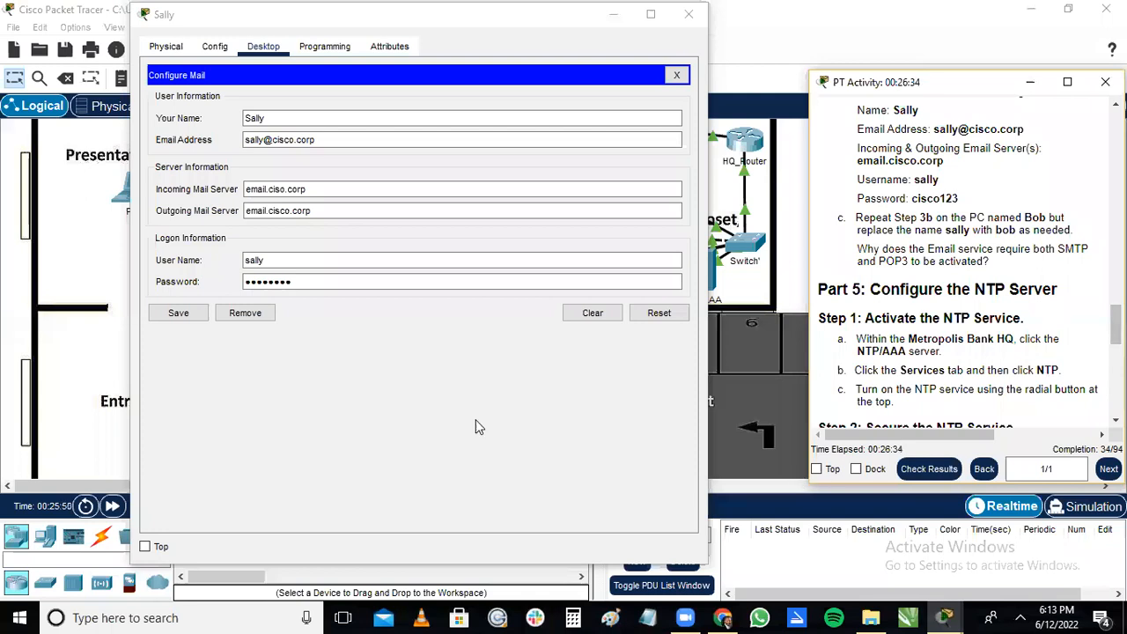
{"action": "left_click", "coordinate": [179, 313]}
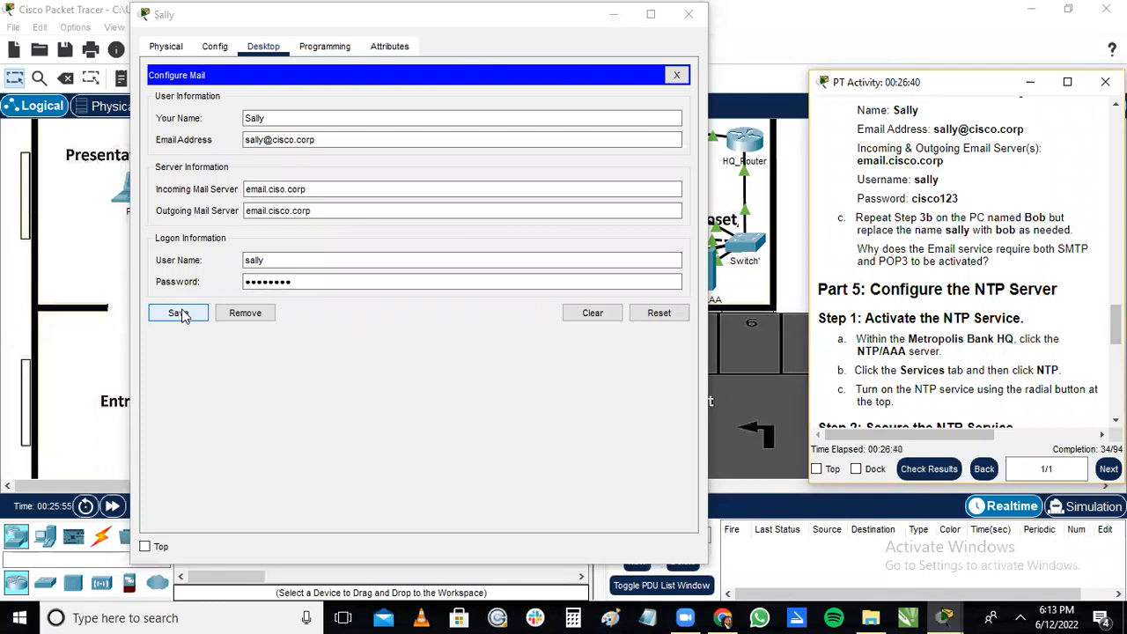
{"action": "left_click", "coordinate": [179, 314]}
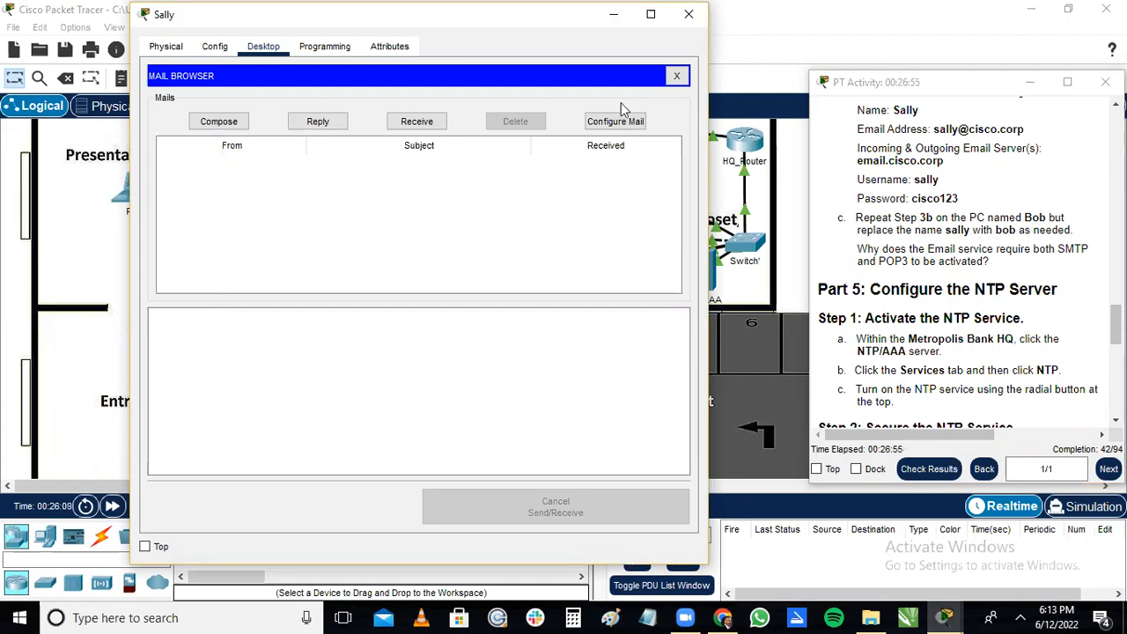
{"action": "left_click", "coordinate": [687, 15]}
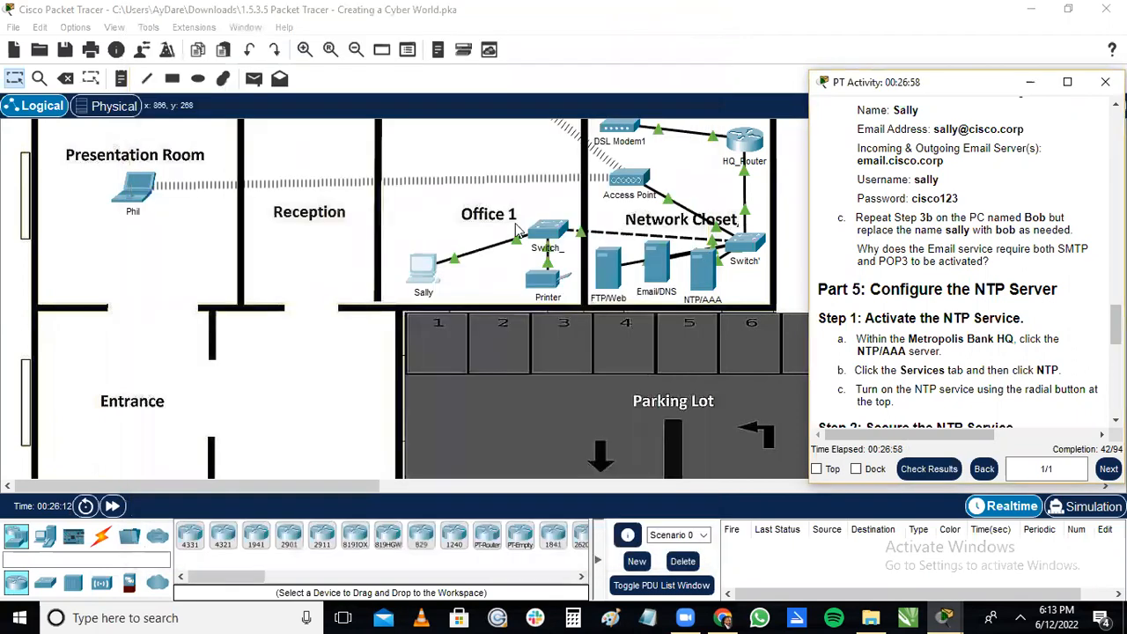
Open the email client's mail configuration on the Office 2 PC and show the Step 3 activity instructions beside it.
{"action": "left_click", "coordinate": [1030, 82]}
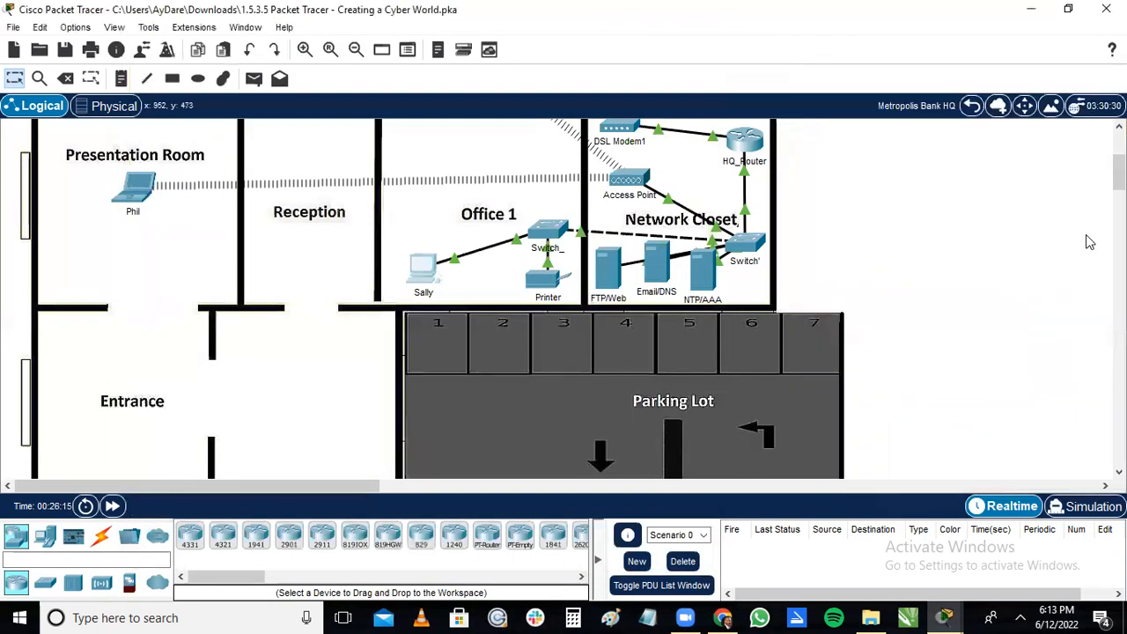
{"action": "scroll", "coordinate": [299, 263], "scroll_direction": "up", "scroll_amount": 5}
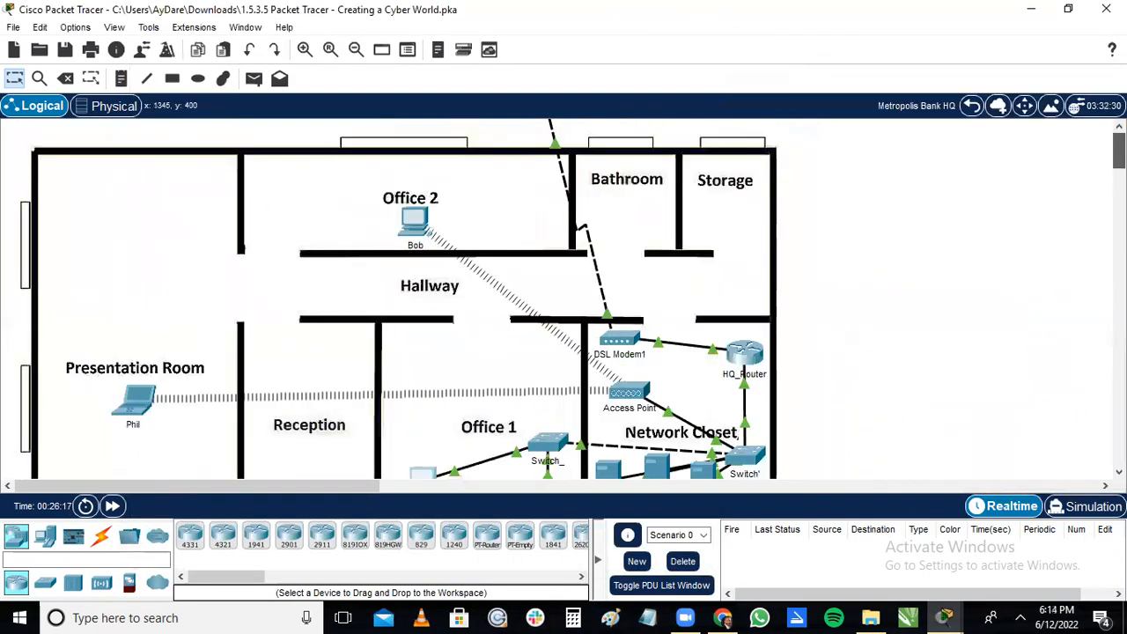
{"action": "scroll", "coordinate": [401, 231], "scroll_direction": "down", "scroll_amount": 1}
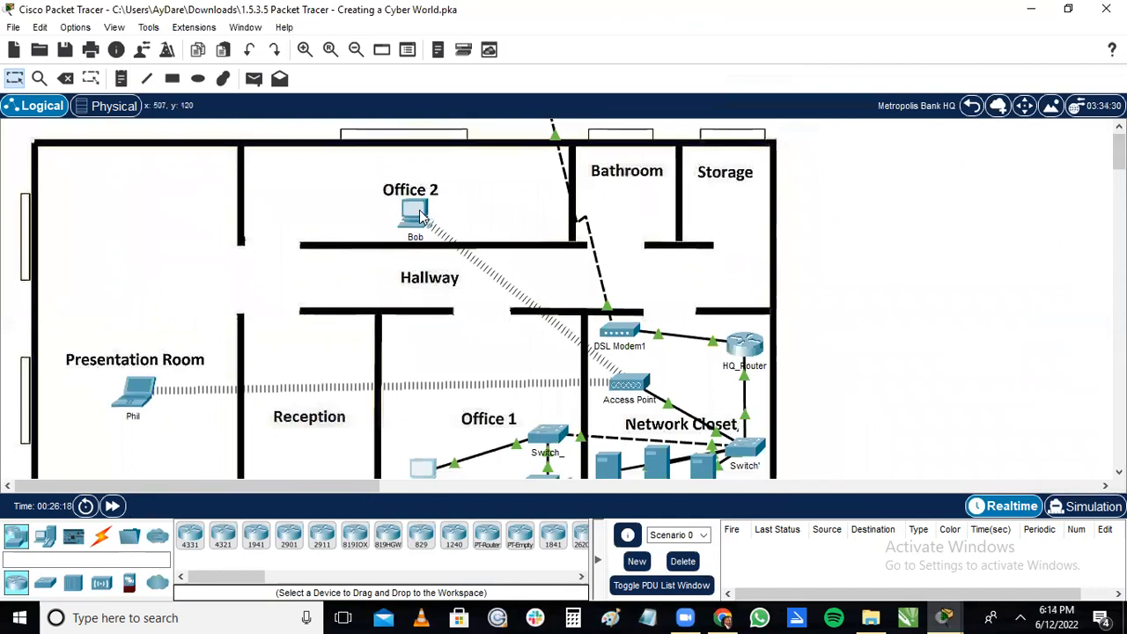
{"action": "left_click", "coordinate": [415, 214]}
{"action": "left_click", "coordinate": [409, 51]}
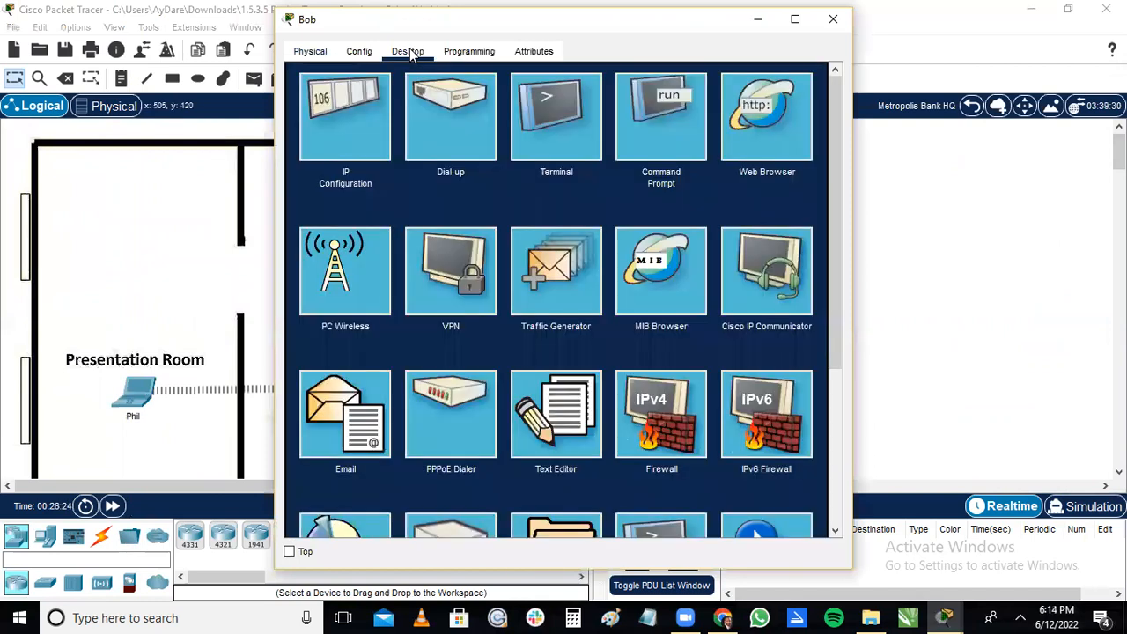
{"action": "left_click_drag", "start_coordinate": [838, 175], "coordinate": [837, 209]}
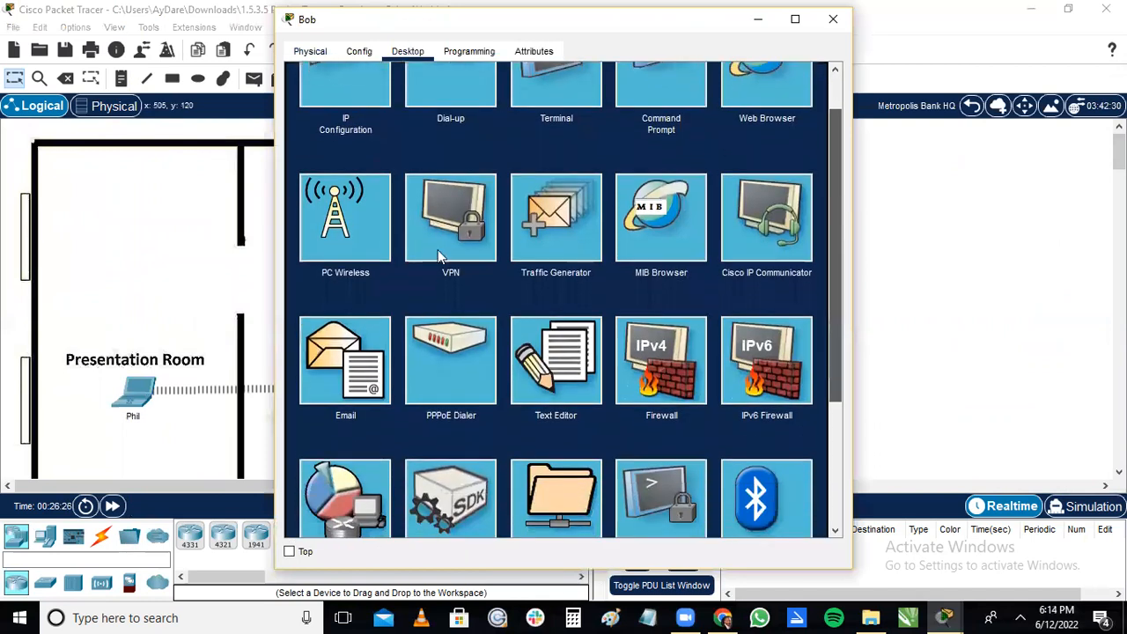
{"action": "left_click", "coordinate": [357, 354]}
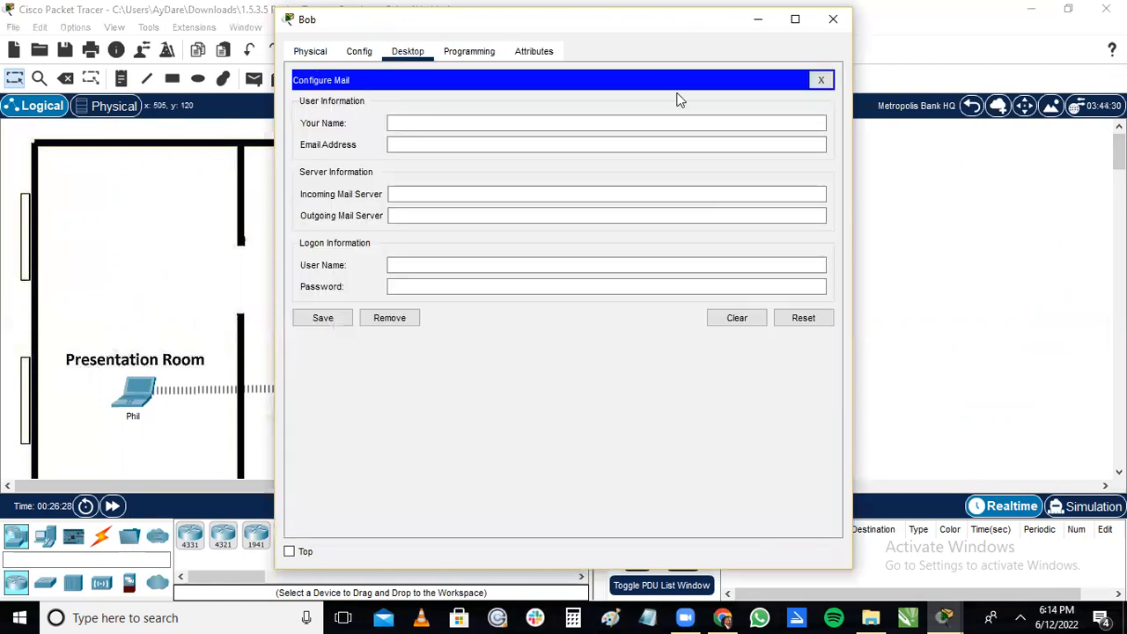
{"action": "left_click_drag", "start_coordinate": [644, 26], "coordinate": [555, 32]}
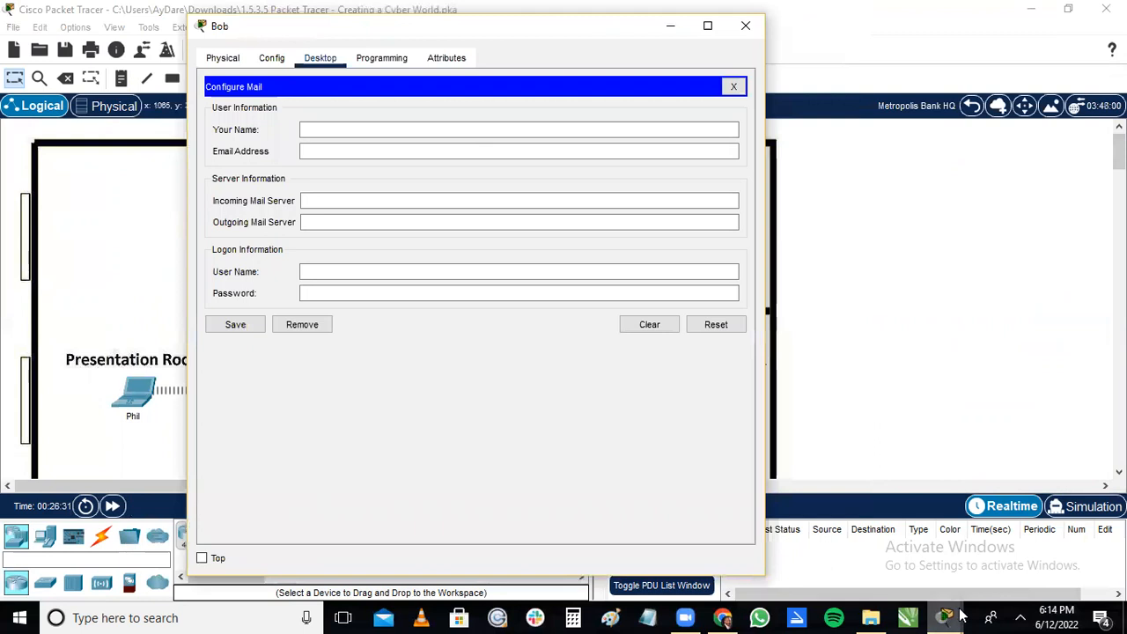
{"action": "left_click", "coordinate": [957, 617]}
{"action": "left_click", "coordinate": [974, 550]}
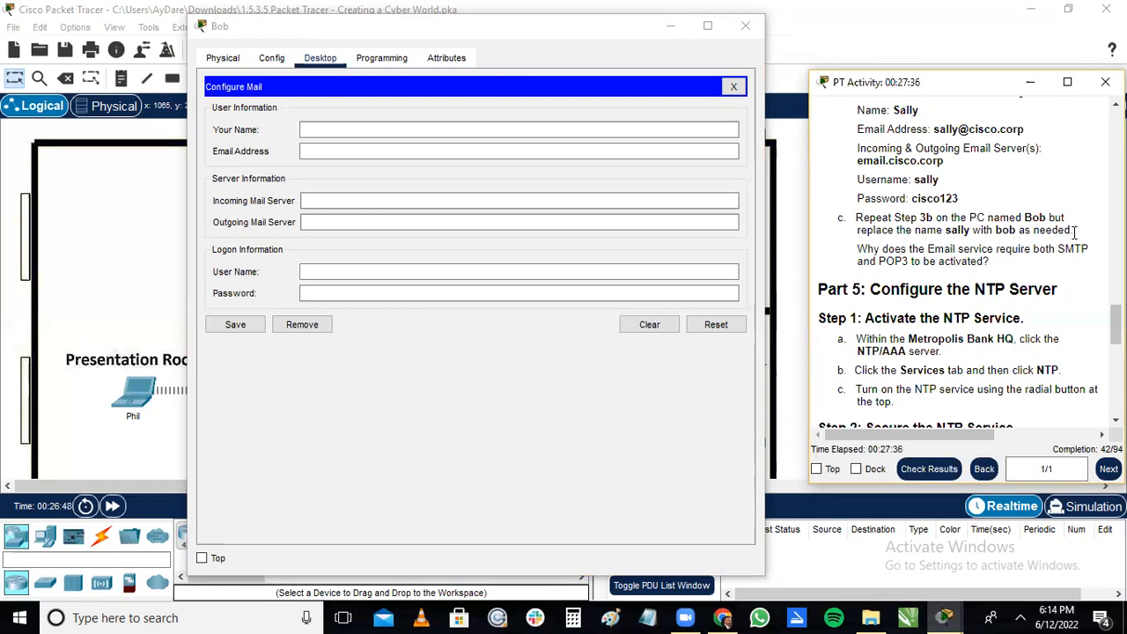
{"action": "scroll", "coordinate": [1115, 324], "scroll_direction": "up", "scroll_amount": 3}
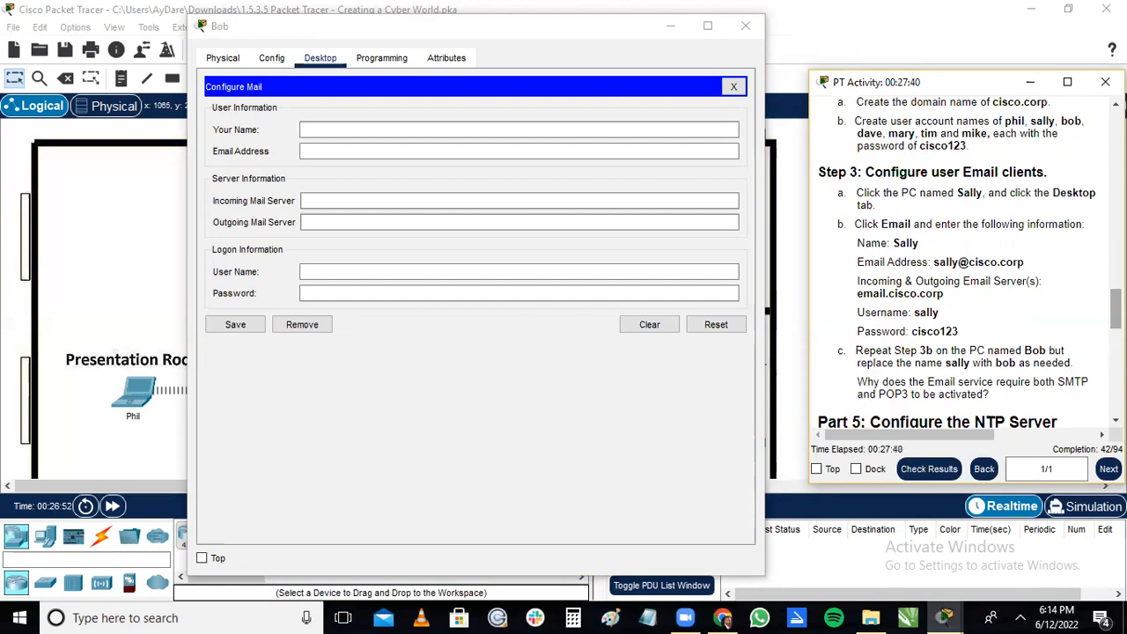
Fill in the user's name and cisco.corp email address in the Office 2 PC's mail configuration.
{"action": "left_click", "coordinate": [440, 134]}
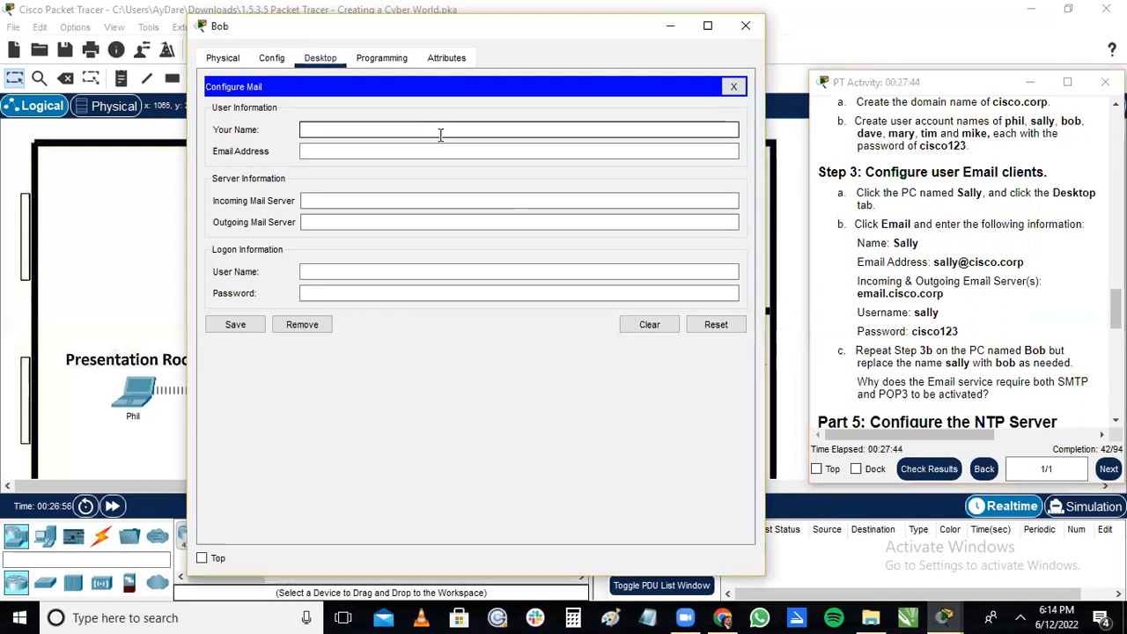
{"action": "type", "text": "Bob"}
{"action": "left_click", "coordinate": [427, 147]}
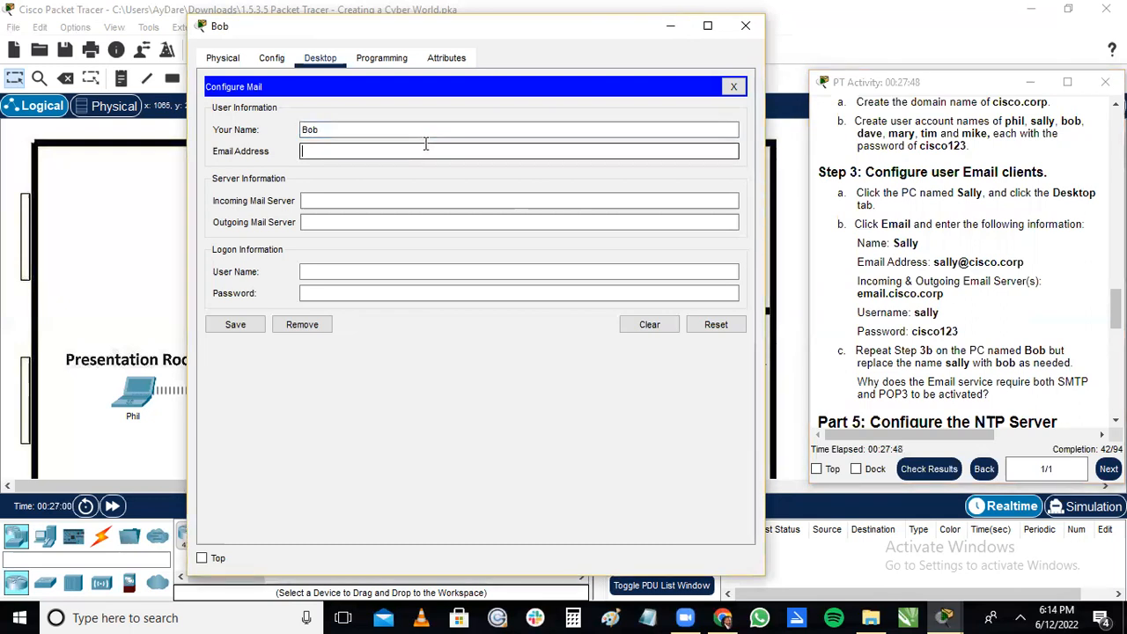
{"action": "type", "text": "bo"}
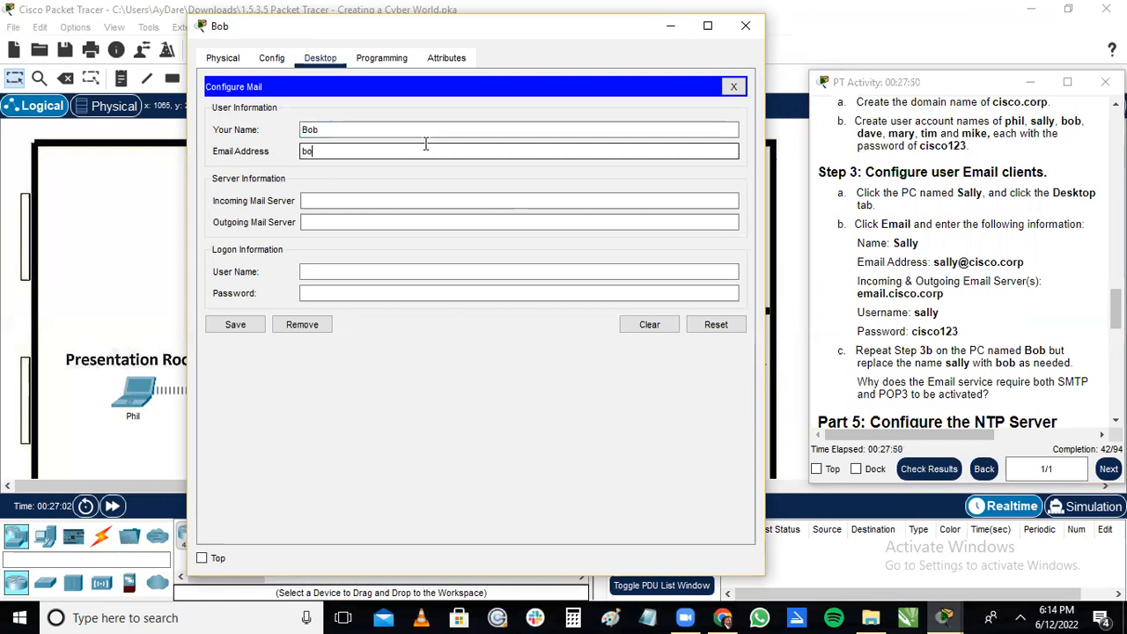
{"action": "type", "text": "b@cisco.corp"}
Enter email.cisco.corp as both the incoming and outgoing mail server in the Office 2 PC's mail configuration.
{"action": "left_click", "coordinate": [409, 197]}
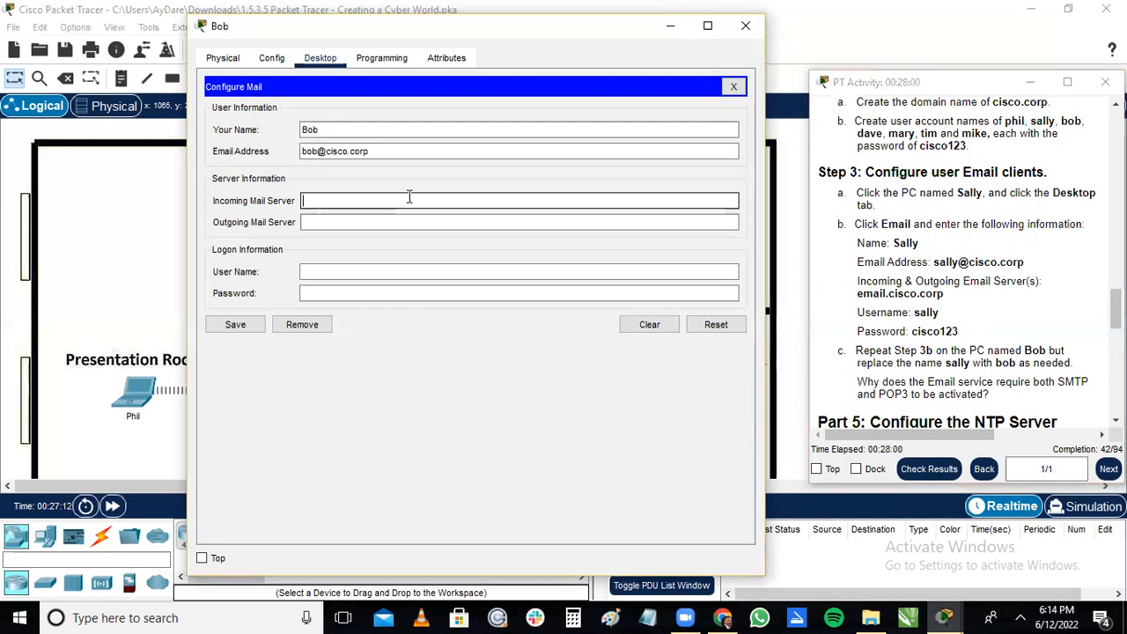
{"action": "type", "text": "email"}
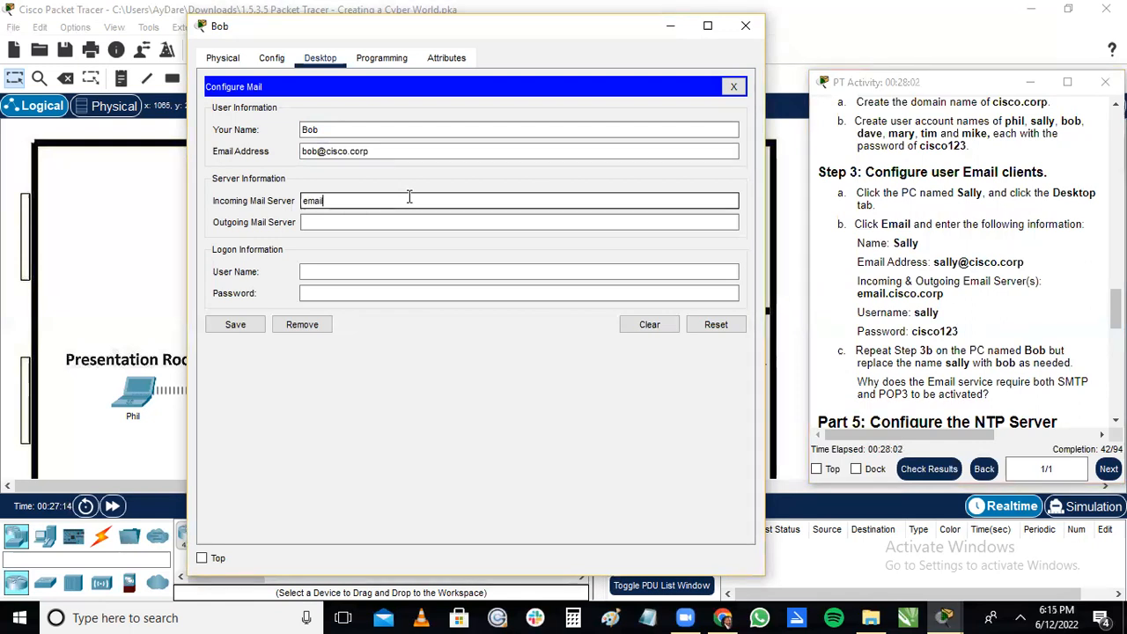
{"action": "type", "text": ".cis"}
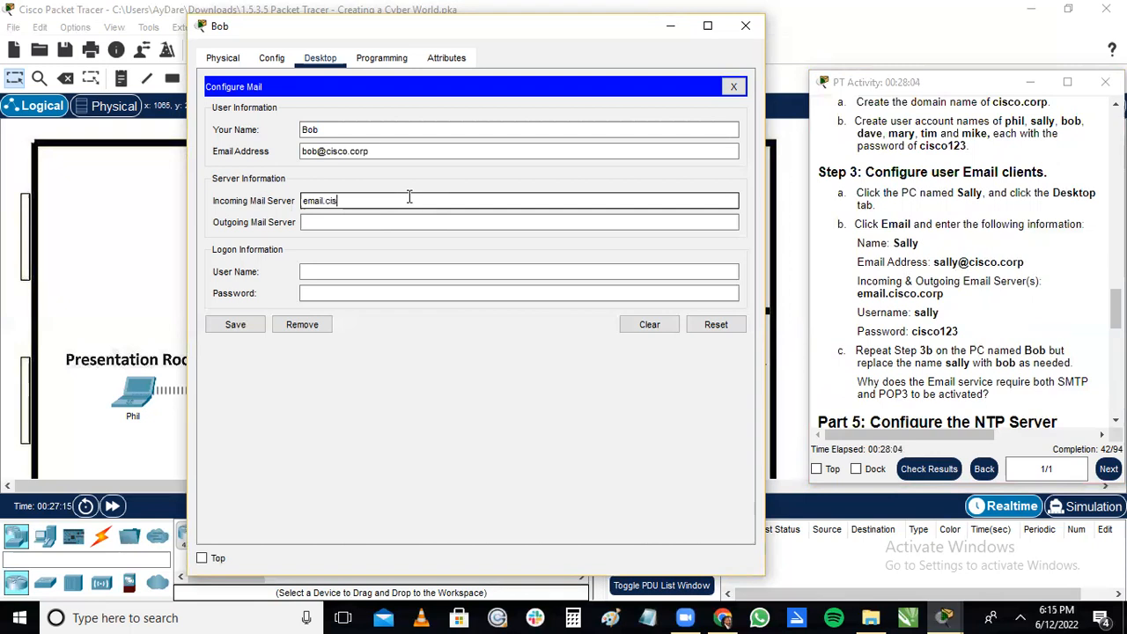
{"action": "type", "text": "co.corp"}
{"action": "key", "text": "Tab"}
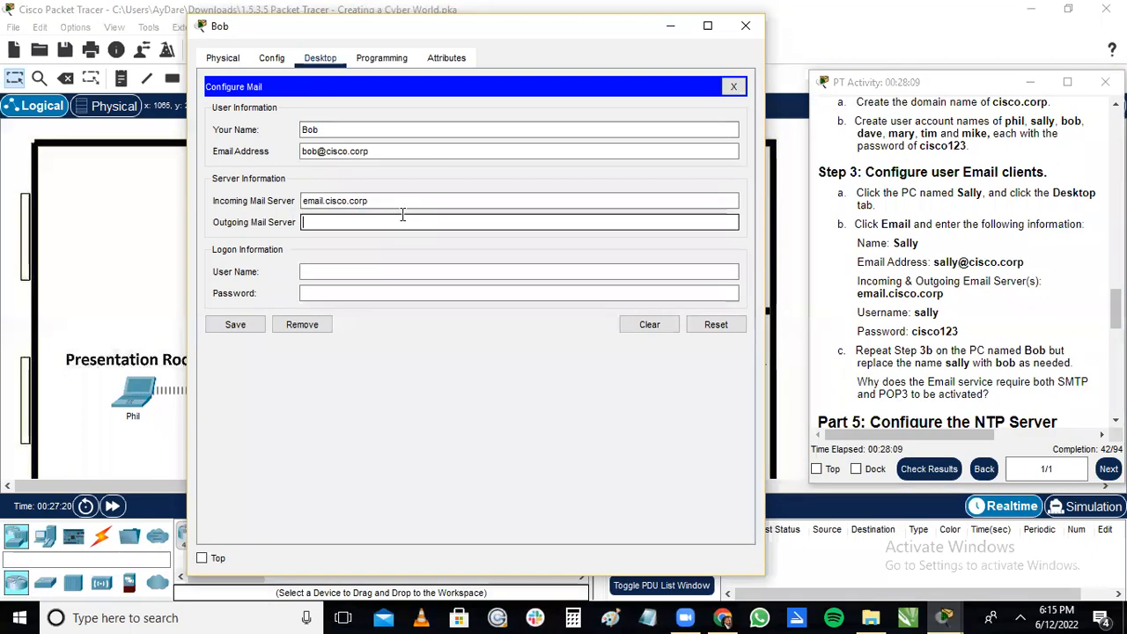
{"action": "type", "text": "email.cisoc"}
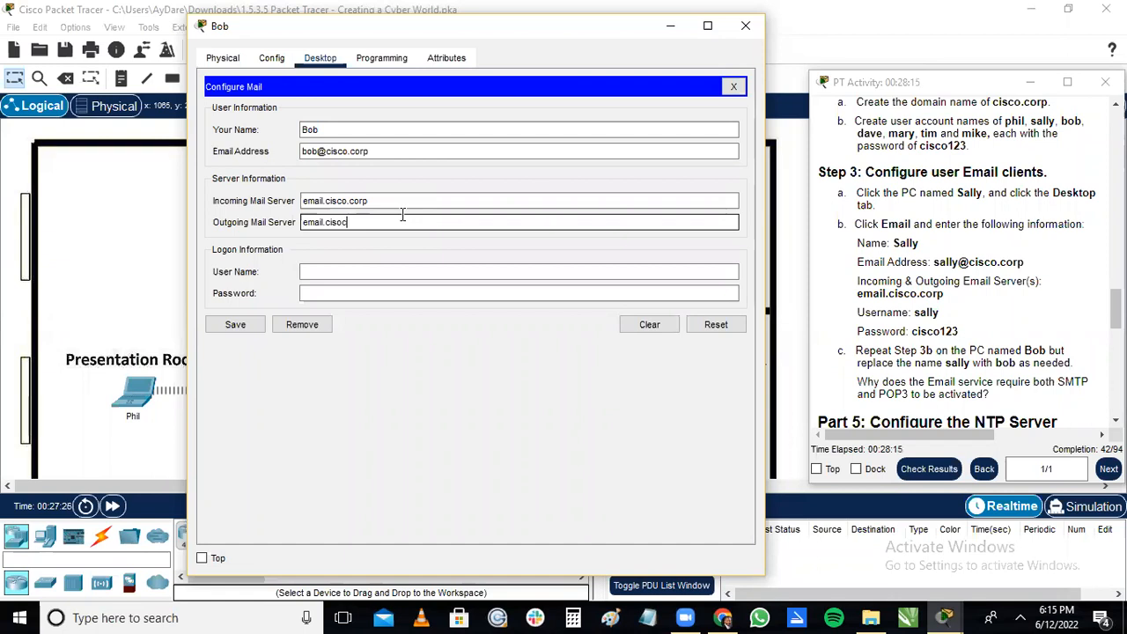
{"action": "key", "text": "BackSpace"}
{"action": "type", "text": "co.corp"}
Fill in the logon user name and account password in the Office 2 PC's mail configuration.
{"action": "left_click", "coordinate": [378, 271]}
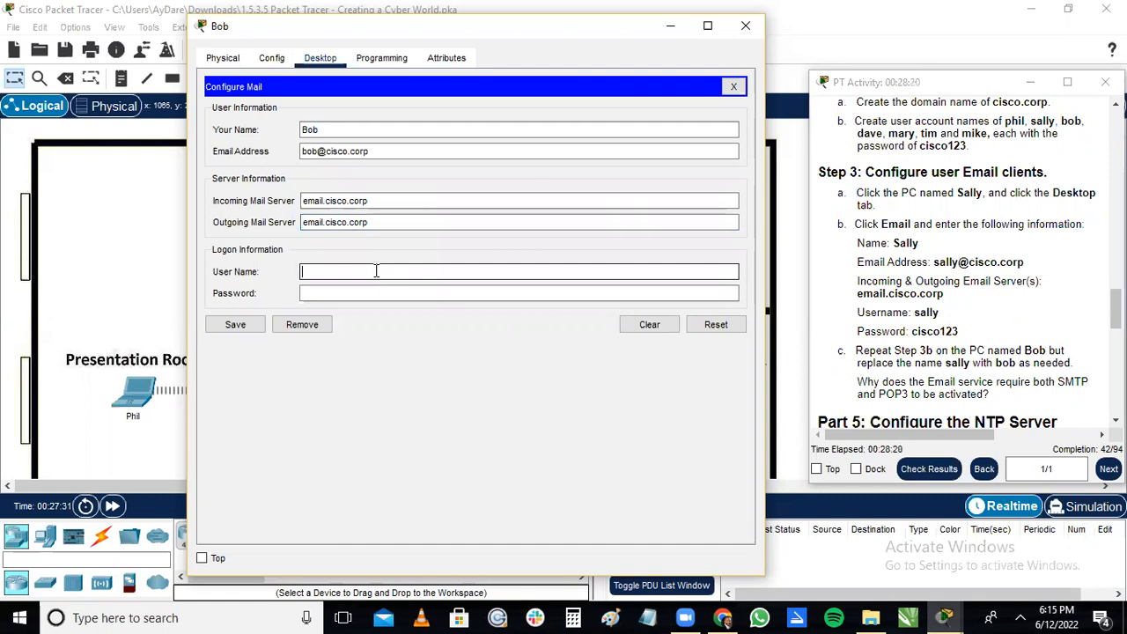
{"action": "type", "text": "B"}
{"action": "key", "text": "BackSpace"}
{"action": "type", "text": "bob"}
{"action": "left_click", "coordinate": [361, 294]}
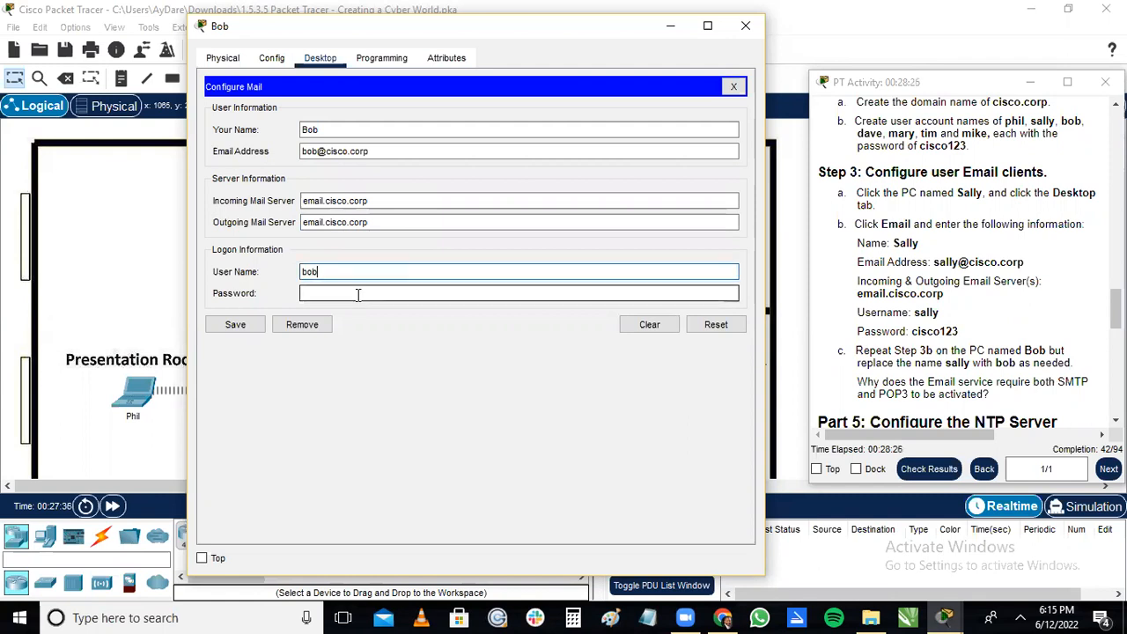
{"action": "type", "text": "cisco1"}
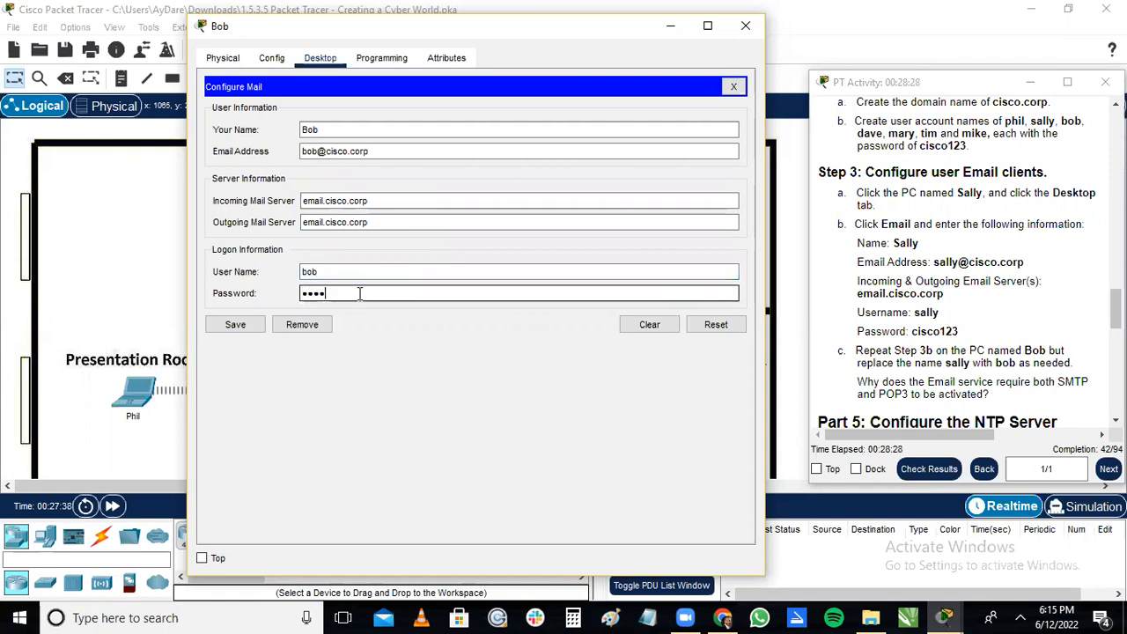
{"action": "type", "text": "23"}
Save the mail configuration on the Office 2 PC and close its device window.
{"action": "left_click", "coordinate": [940, 293]}
{"action": "scroll", "coordinate": [940, 293], "scroll_direction": "down", "scroll_amount": 3}
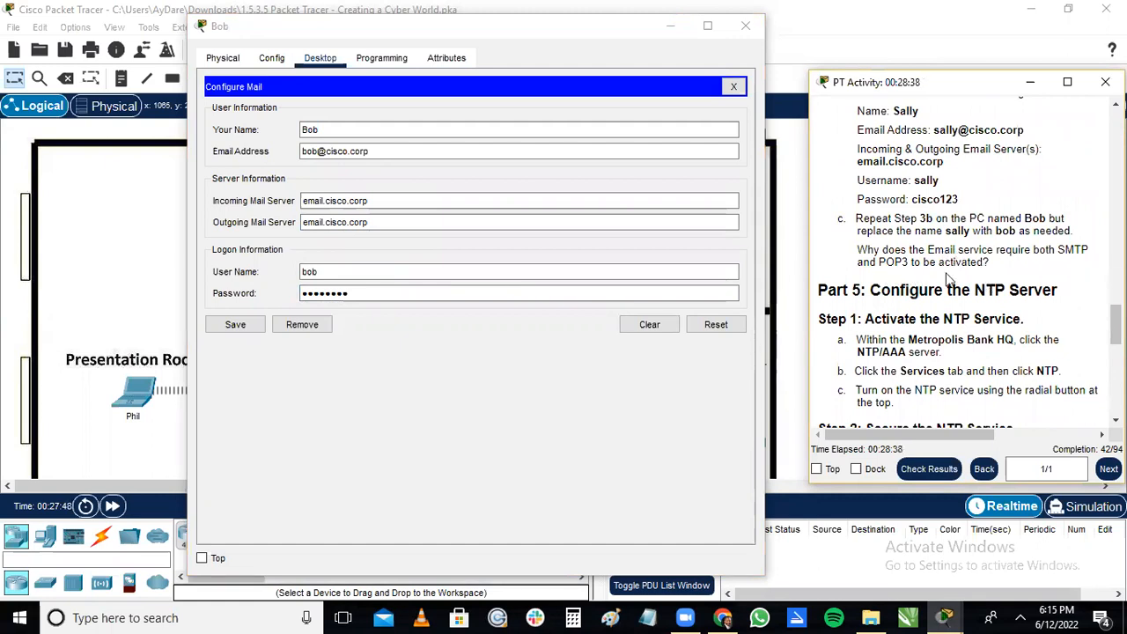
{"action": "left_click", "coordinate": [493, 297]}
{"action": "left_click", "coordinate": [235, 324]}
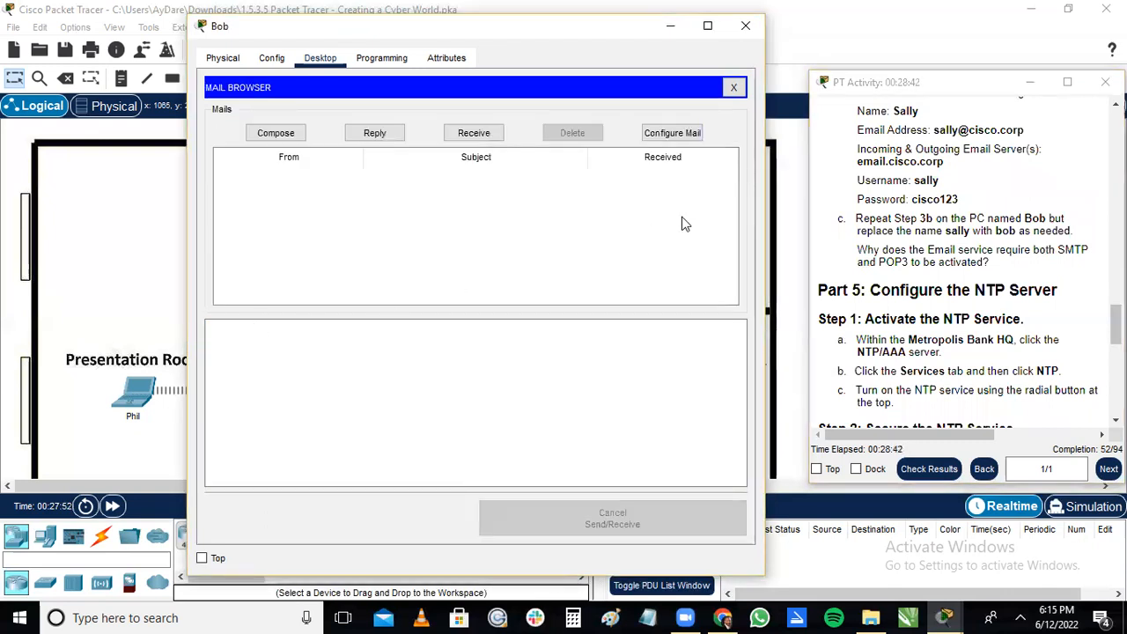
{"action": "left_click", "coordinate": [744, 27]}
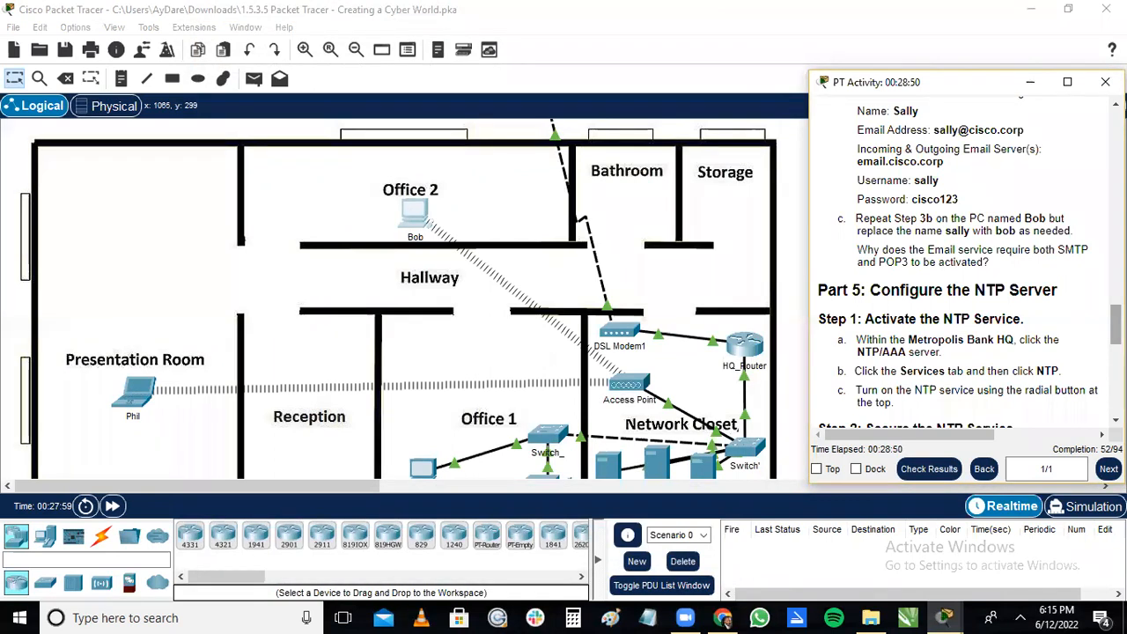
Read the Part 5 NTP instructions and open the NTP/AAA server in the Network Closet.
{"action": "scroll", "coordinate": [968, 264], "scroll_direction": "down", "scroll_amount": 3}
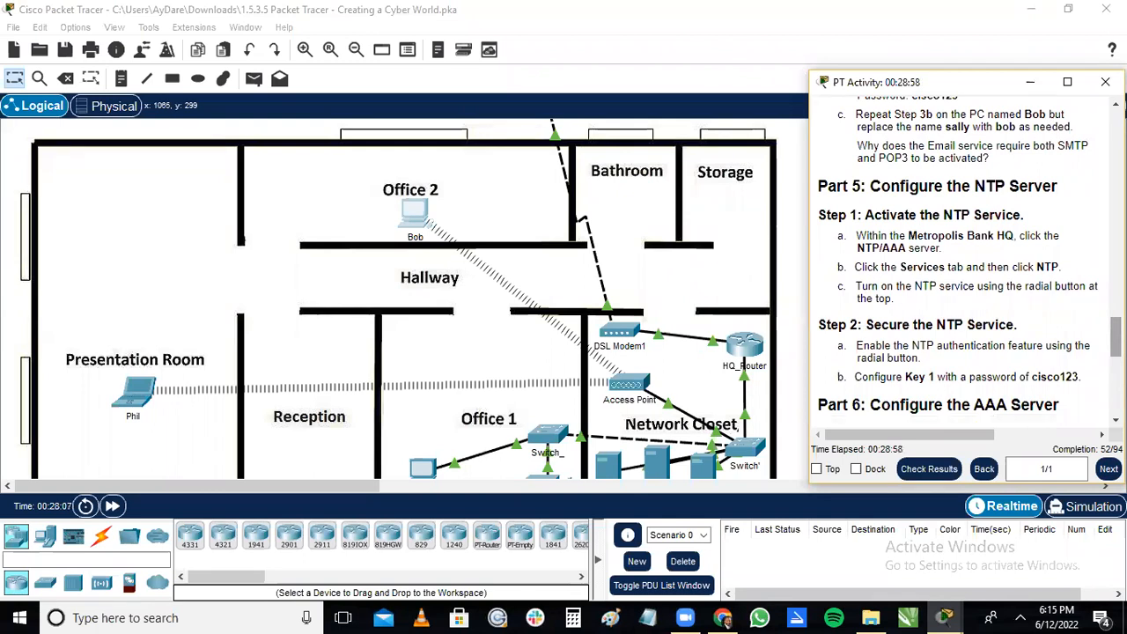
{"action": "scroll", "coordinate": [968, 264], "scroll_direction": "down", "scroll_amount": 1}
{"action": "scroll", "coordinate": [968, 264], "scroll_direction": "down", "scroll_amount": 1}
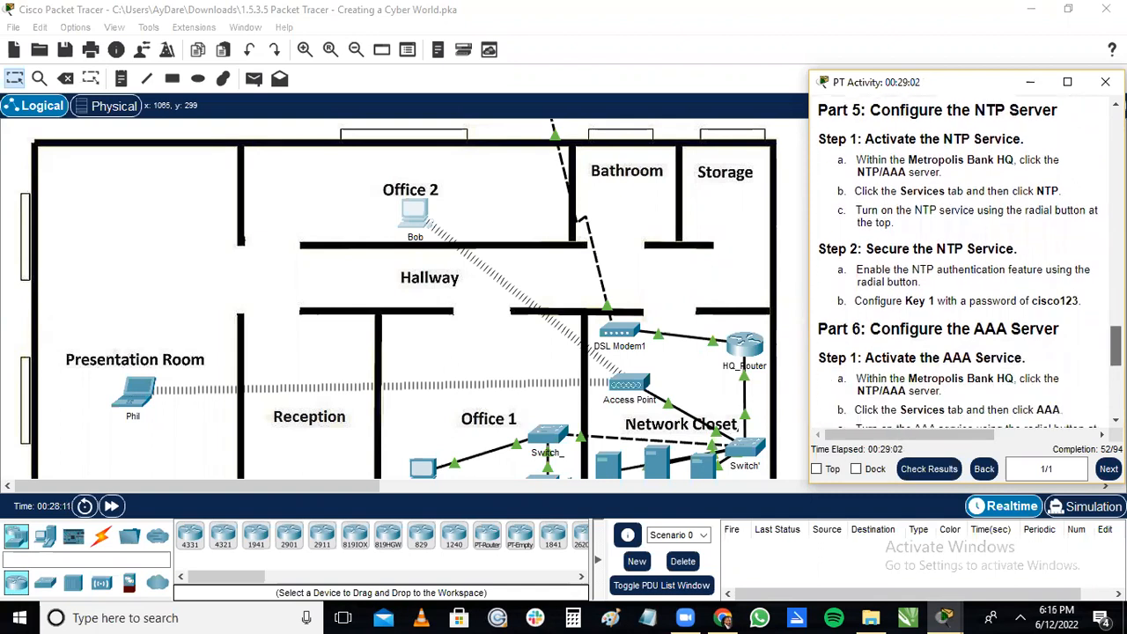
{"action": "scroll", "coordinate": [968, 264], "scroll_direction": "up", "scroll_amount": 1}
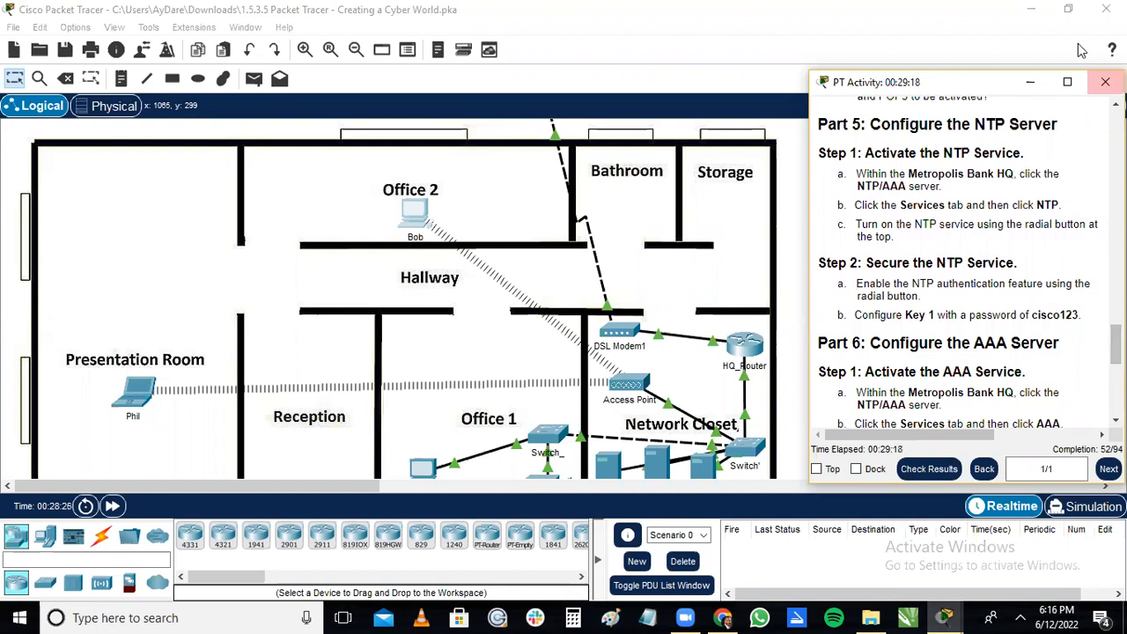
{"action": "left_click", "coordinate": [1053, 85]}
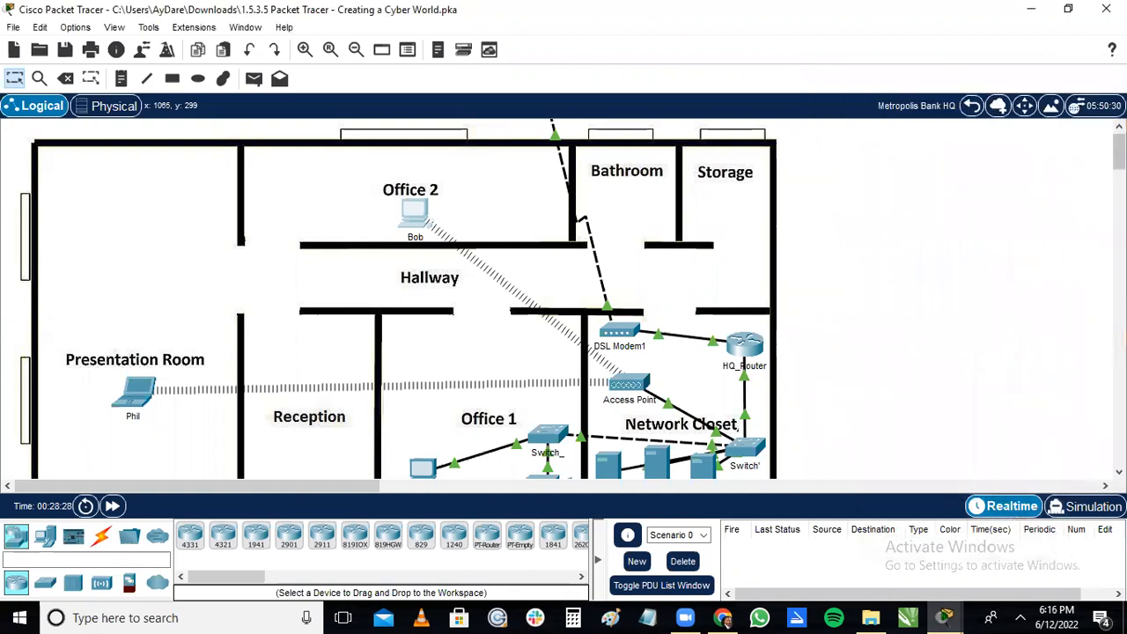
{"action": "scroll", "coordinate": [432, 299], "scroll_direction": "down", "scroll_amount": 3}
{"action": "scroll", "coordinate": [431, 299], "scroll_direction": "up", "scroll_amount": 5}
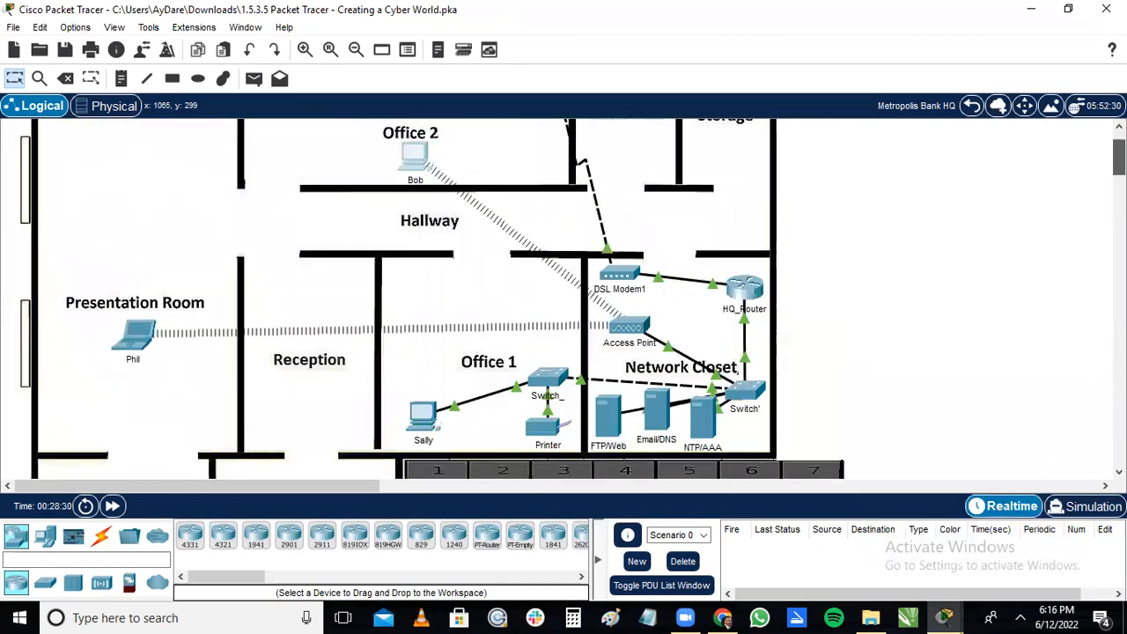
{"action": "left_click_drag", "start_coordinate": [1118, 156], "coordinate": [1118, 164]}
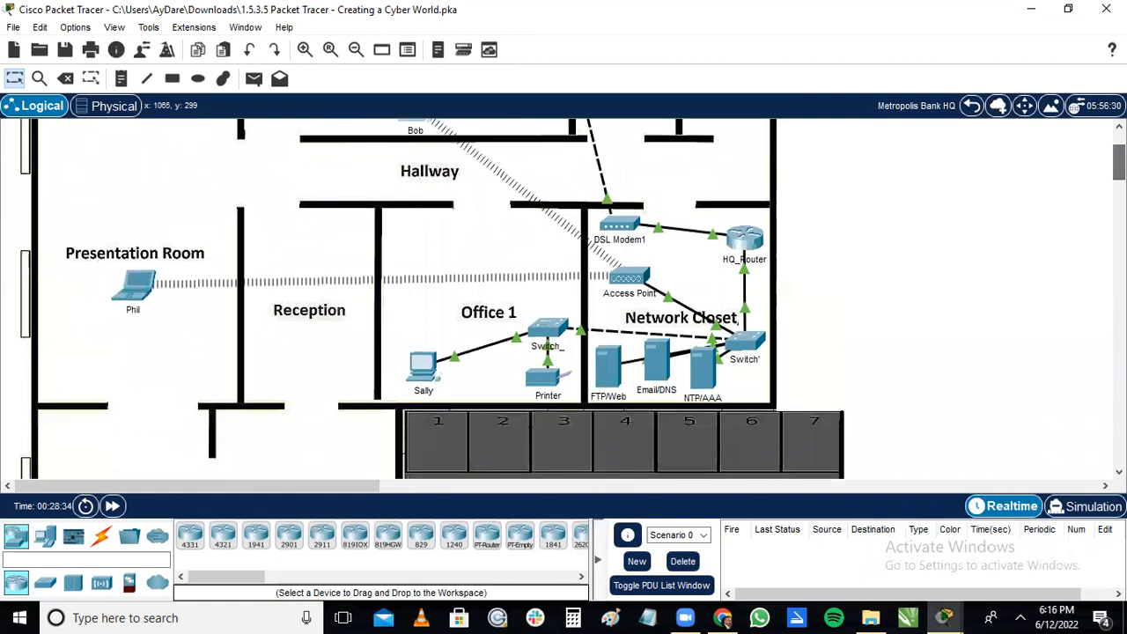
{"action": "left_click", "coordinate": [705, 383]}
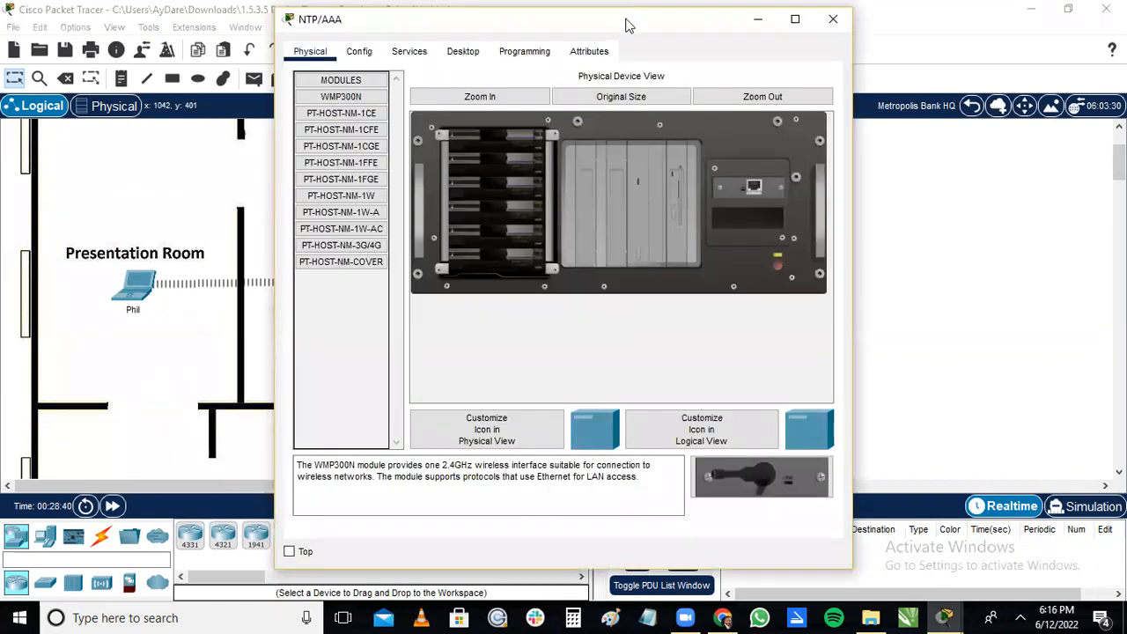
{"action": "left_click_drag", "start_coordinate": [468, 18], "coordinate": [306, 15]}
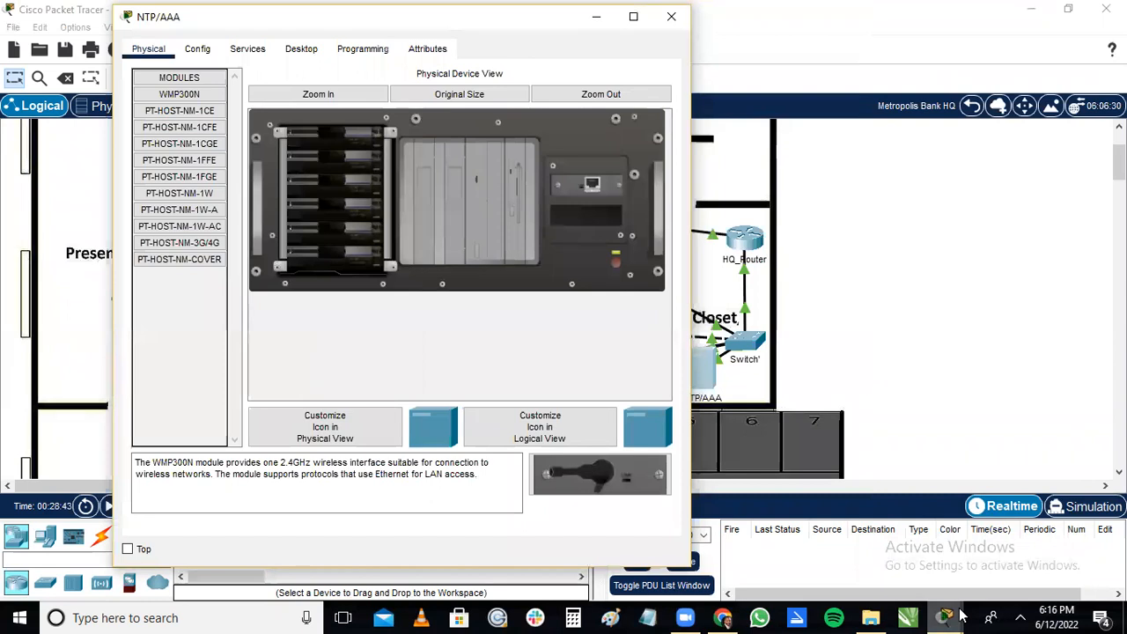
Show the NTP and AAA server instructions beside the NTP/AAA server's device window.
{"action": "mouse_move", "coordinate": [949, 616]}
{"action": "left_click", "coordinate": [972, 551]}
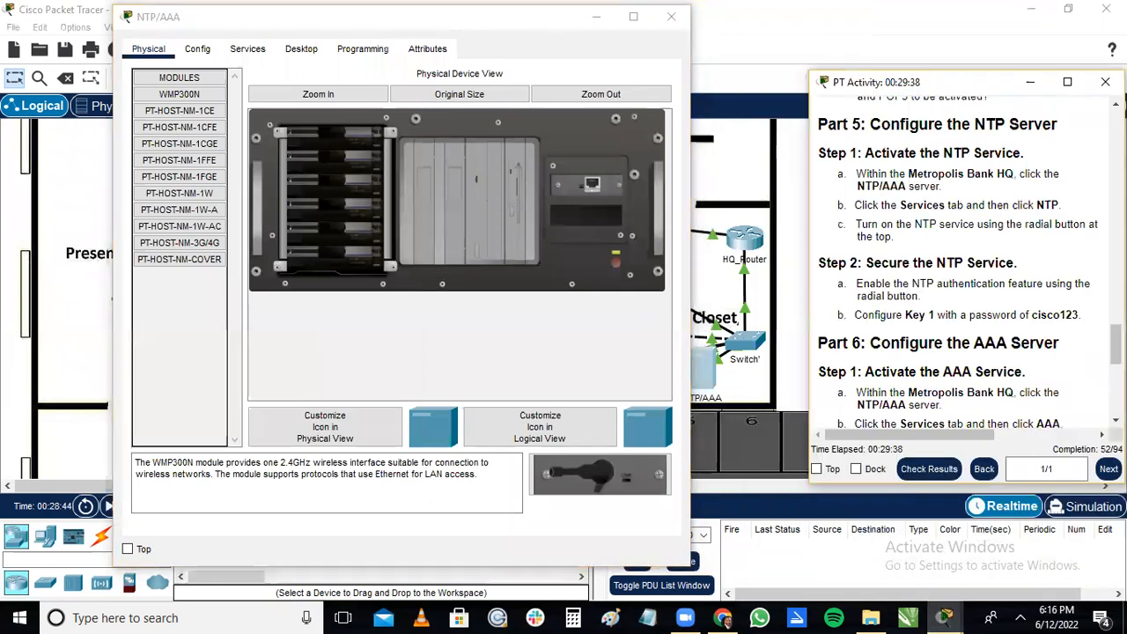
{"action": "scroll", "coordinate": [1096, 361], "scroll_direction": "down", "scroll_amount": 2}
{"action": "scroll", "coordinate": [959, 264], "scroll_direction": "down", "scroll_amount": 1}
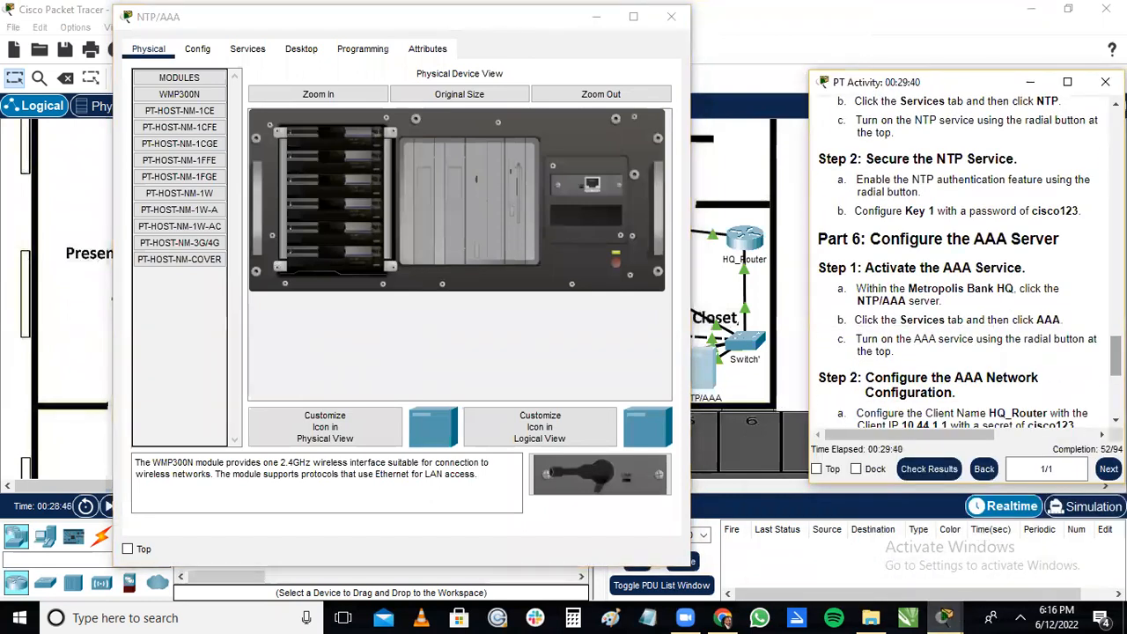
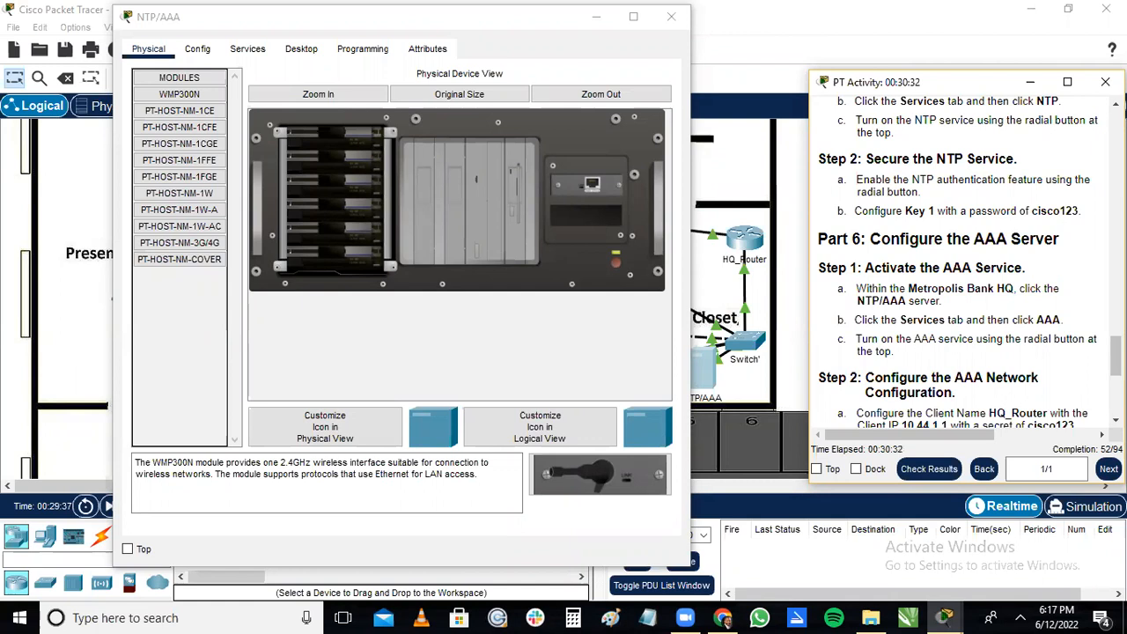
Turn on the NTP service on the NTP/AAA server.
{"action": "scroll", "coordinate": [900, 204], "scroll_direction": "up", "scroll_amount": 3}
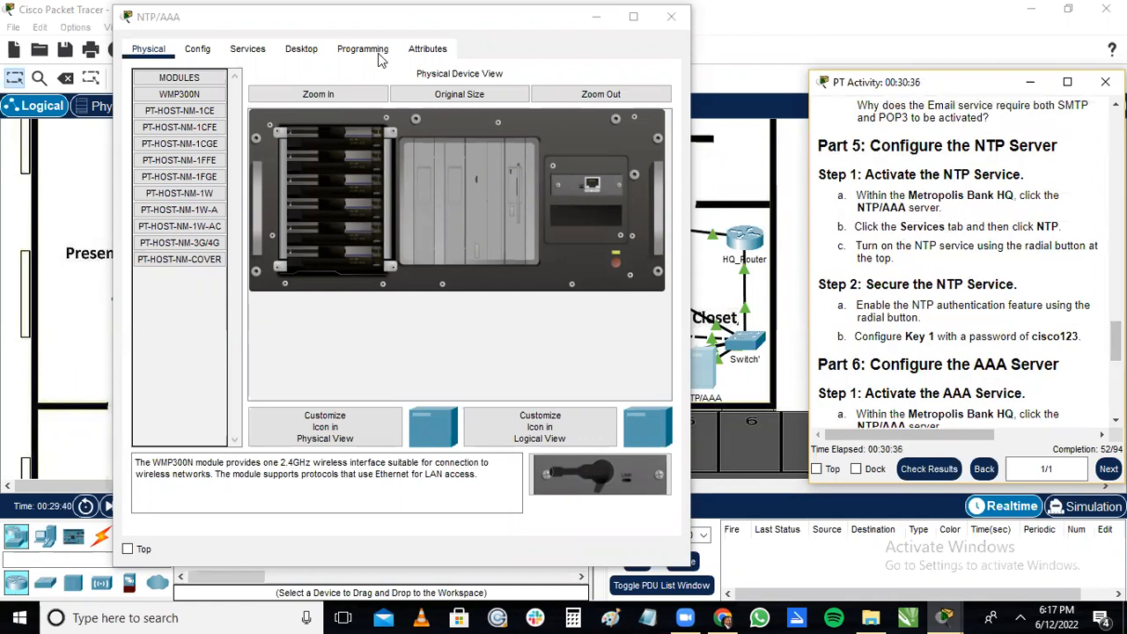
{"action": "left_click", "coordinate": [250, 51]}
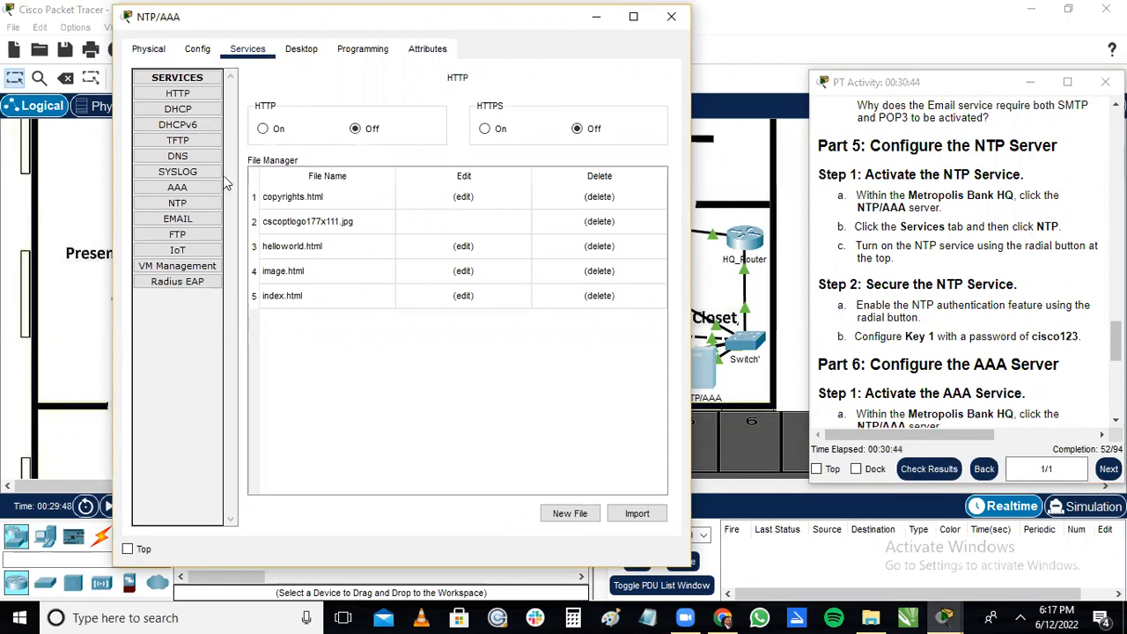
{"action": "left_click", "coordinate": [179, 205]}
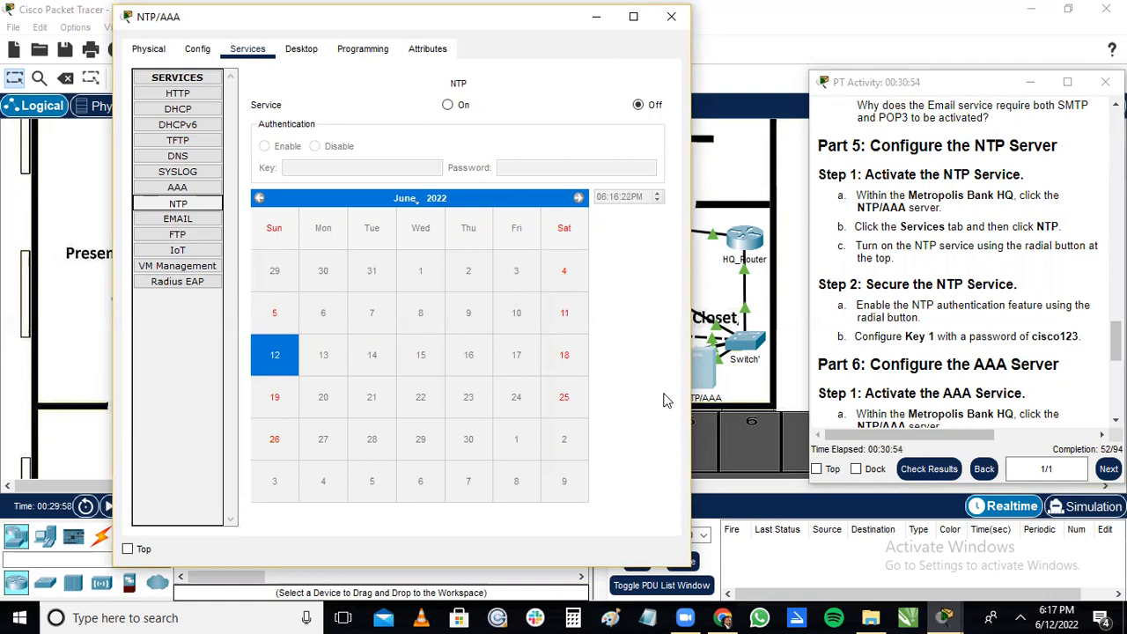
{"action": "left_click", "coordinate": [448, 105]}
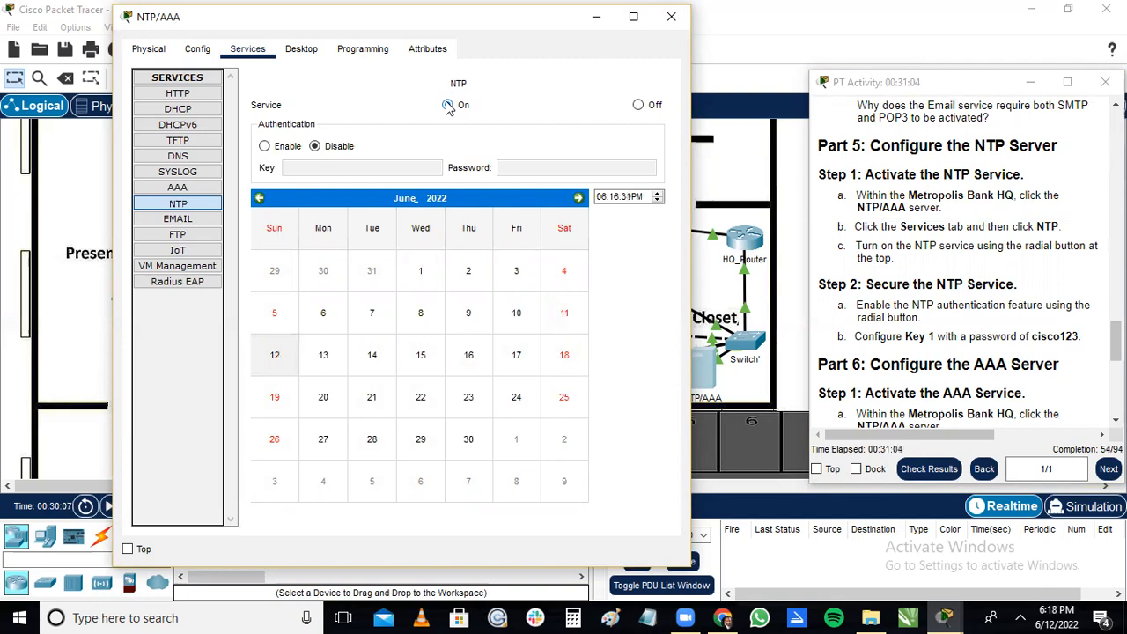
Enable NTP authentication with key 1 and its password, and close the NTP/AAA server's device window.
{"action": "left_click_drag", "start_coordinate": [1115, 342], "coordinate": [1085, 351]}
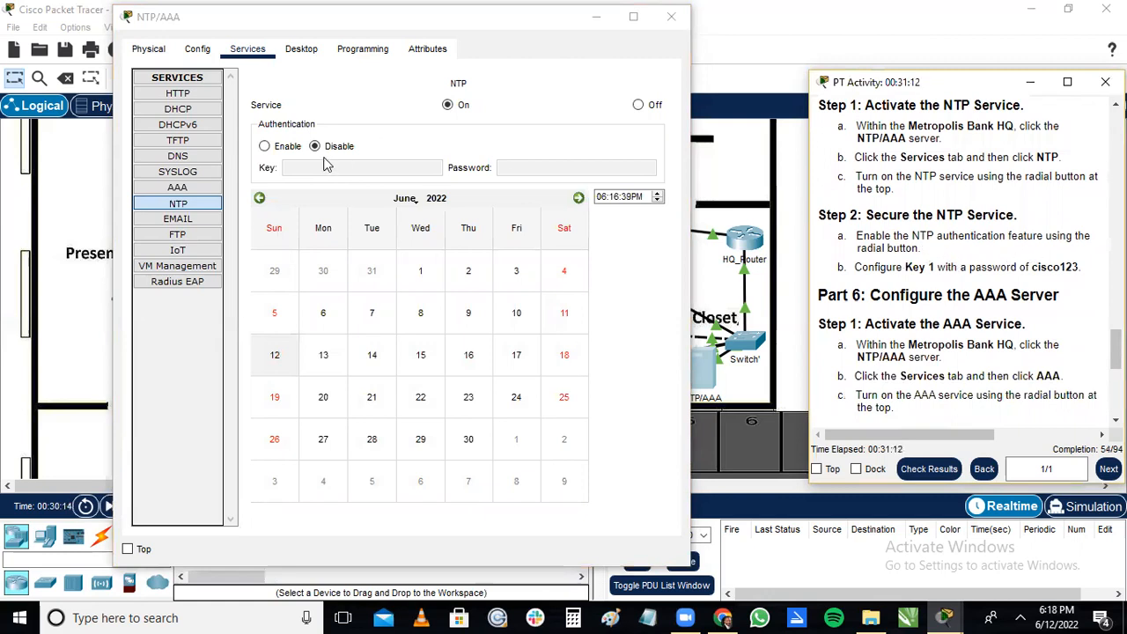
{"action": "left_click", "coordinate": [265, 147]}
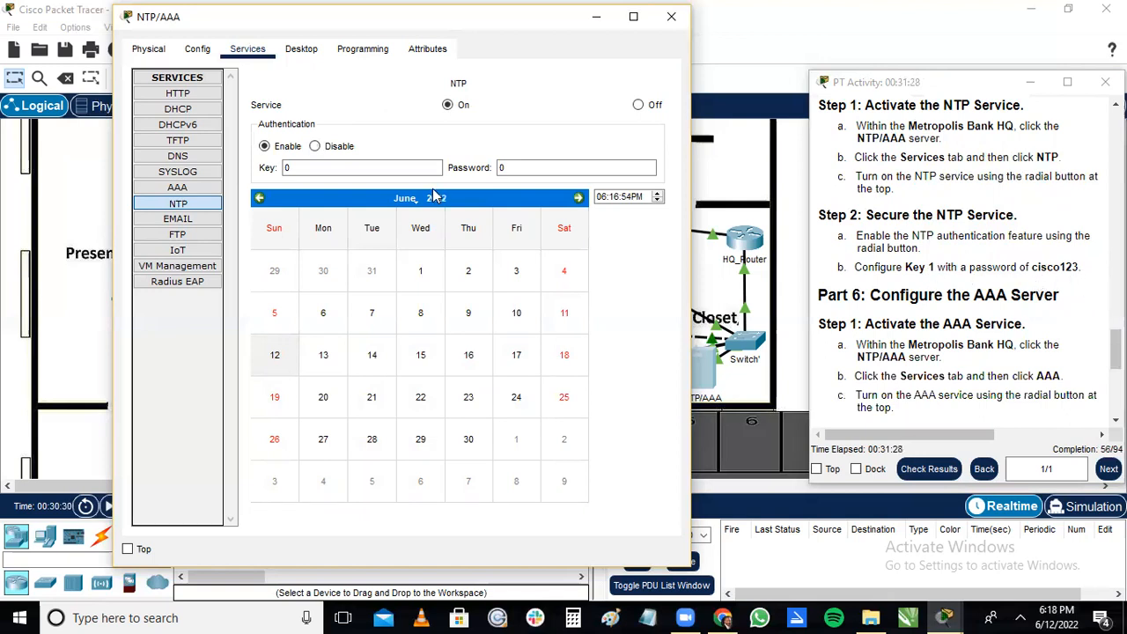
{"action": "left_click", "coordinate": [404, 167]}
{"action": "key", "text": "BackSpace"}
{"action": "type", "text": "1"}
{"action": "left_click", "coordinate": [509, 168]}
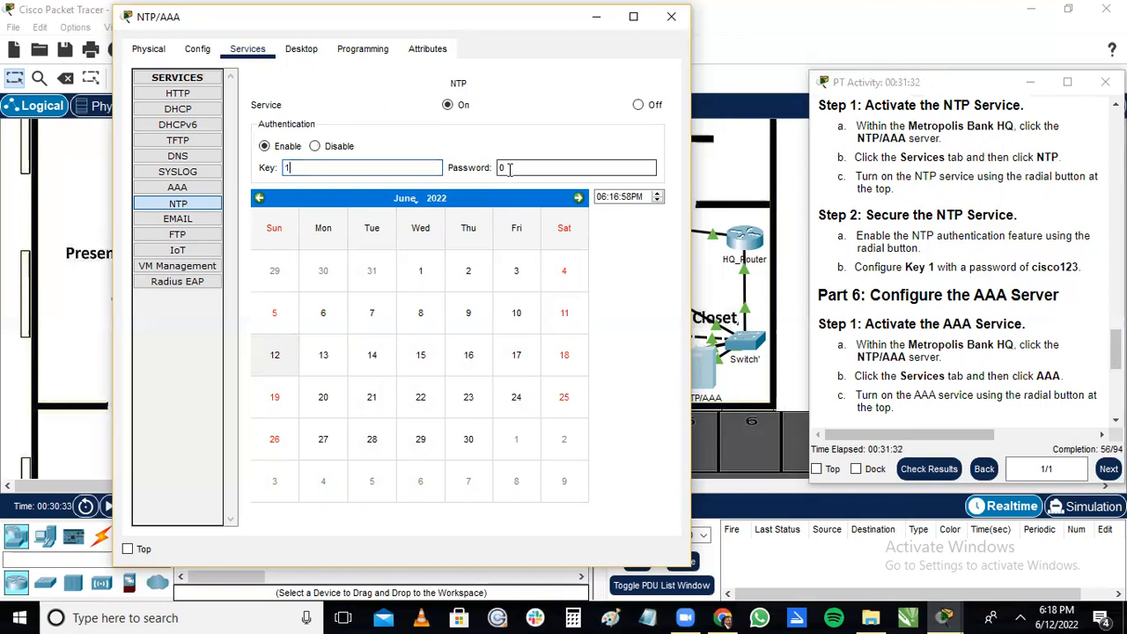
{"action": "key", "text": "BackSpace"}
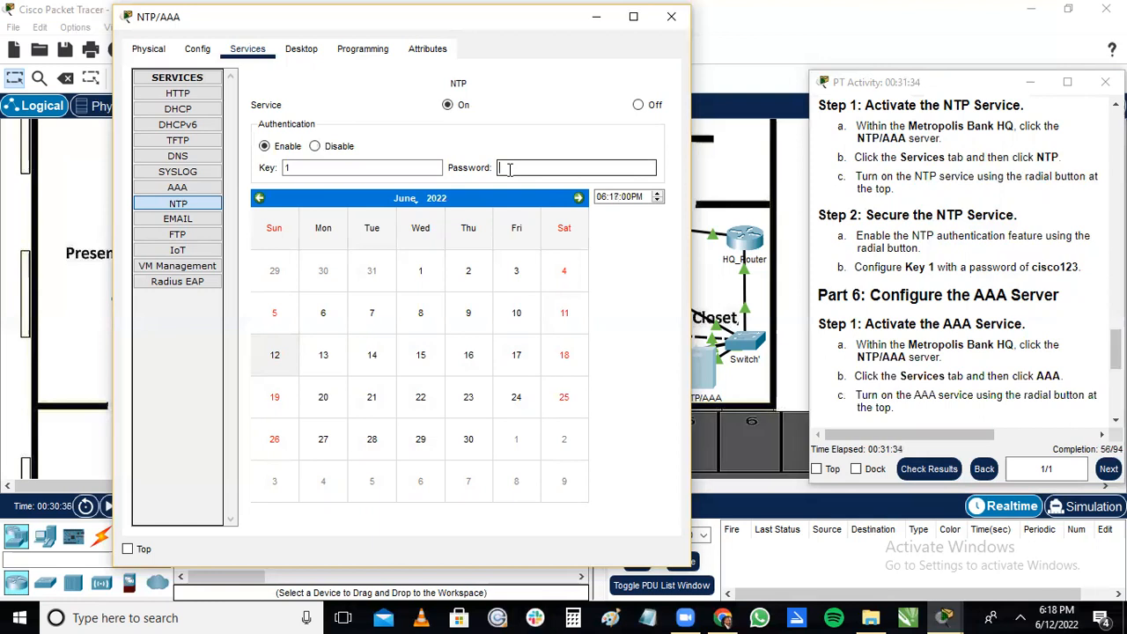
{"action": "type", "text": "cisco123"}
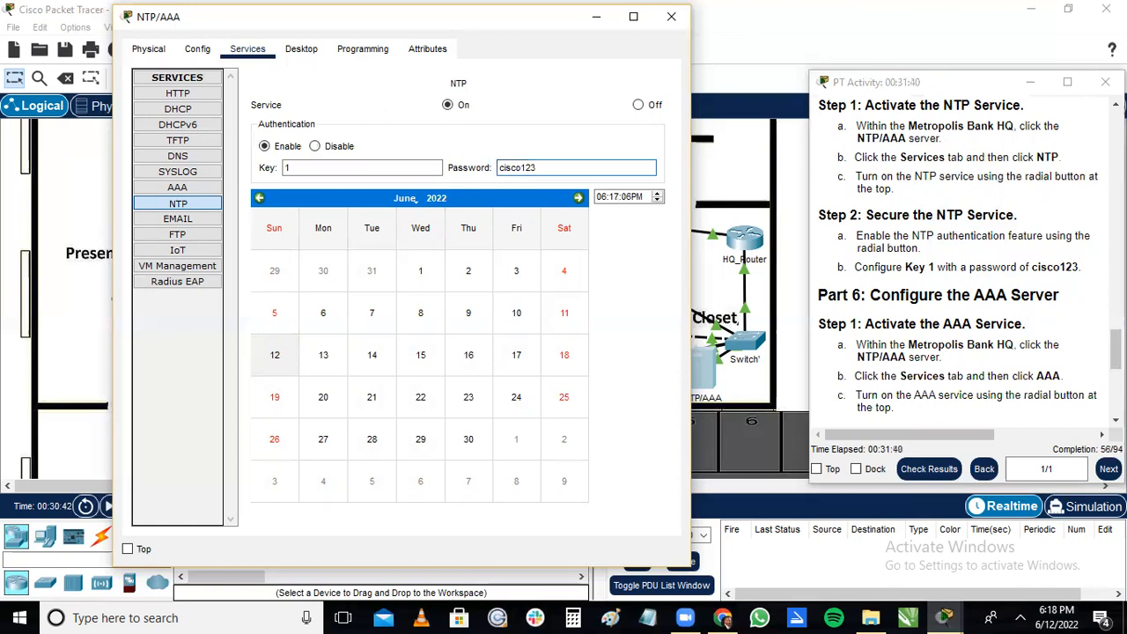
{"action": "left_click_drag", "start_coordinate": [1115, 351], "coordinate": [1115, 367]}
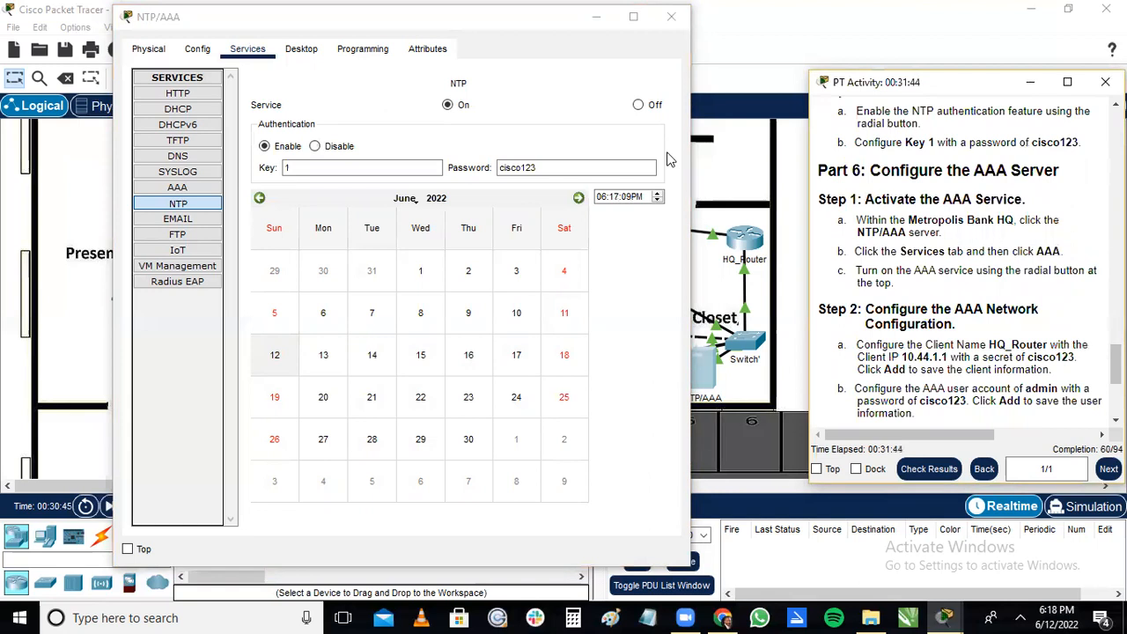
{"action": "left_click", "coordinate": [670, 18]}
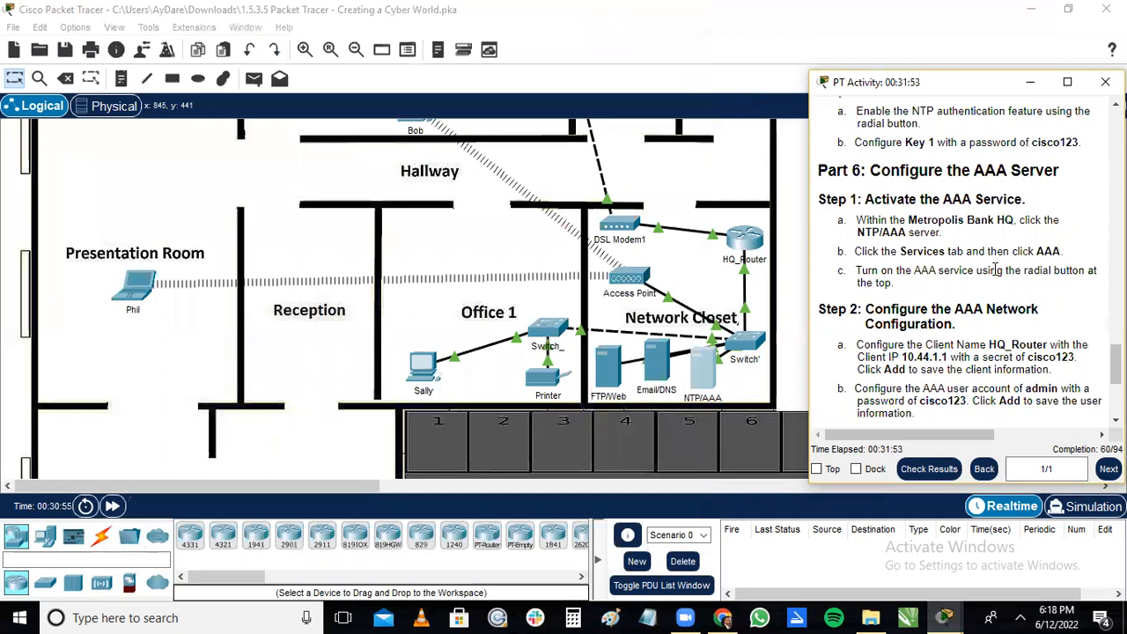
Read the Part 6 AAA instructions and reopen the NTP/AAA server with the instructions shown beside its device window.
{"action": "scroll", "coordinate": [904, 252], "scroll_direction": "down", "scroll_amount": 3}
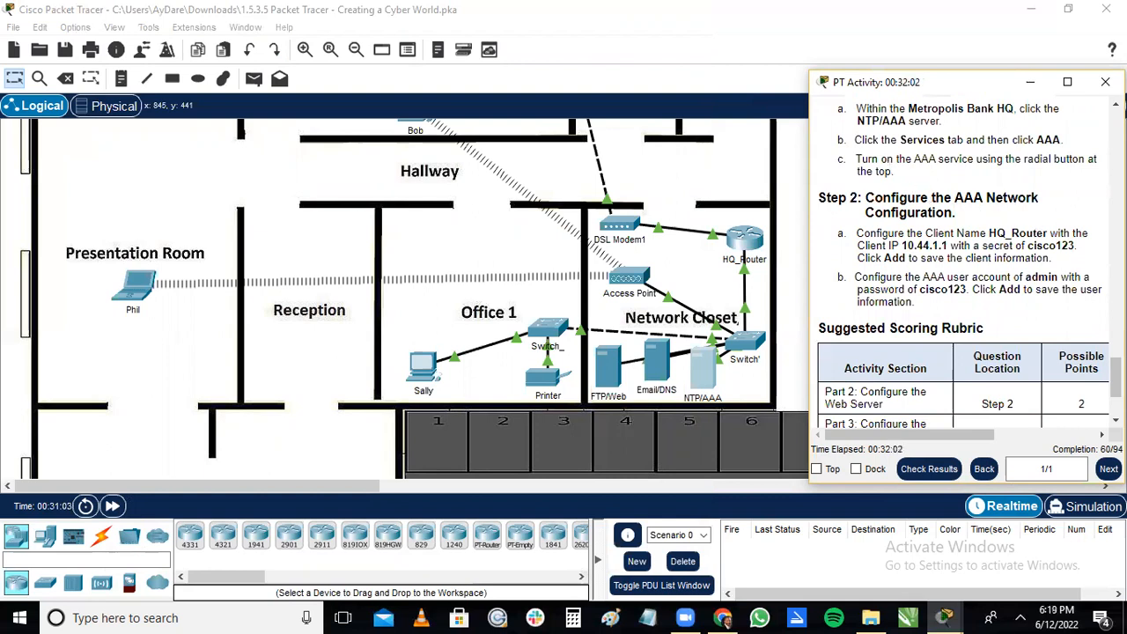
{"action": "scroll", "coordinate": [904, 230], "scroll_direction": "up", "scroll_amount": 3}
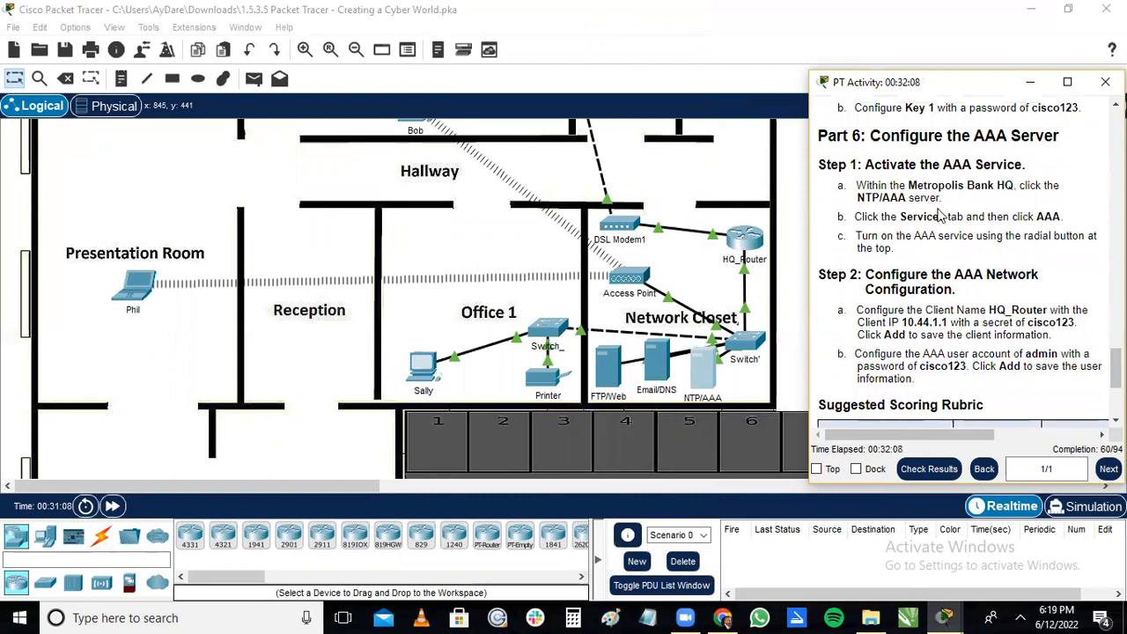
{"action": "left_click", "coordinate": [701, 381]}
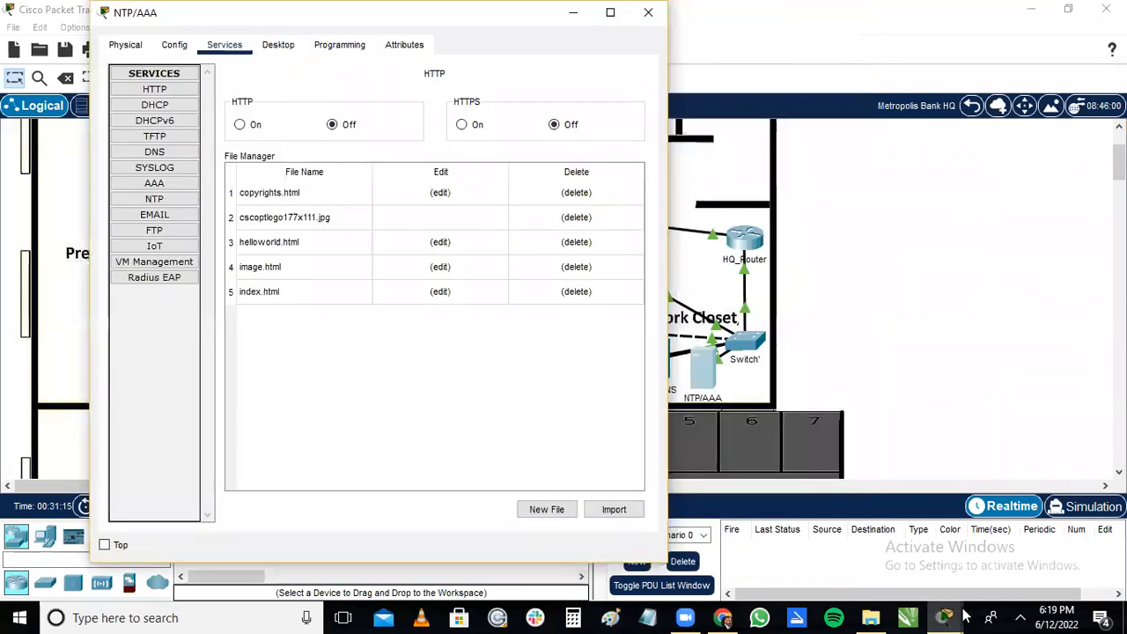
{"action": "mouse_move", "coordinate": [944, 617]}
{"action": "left_click", "coordinate": [1008, 551]}
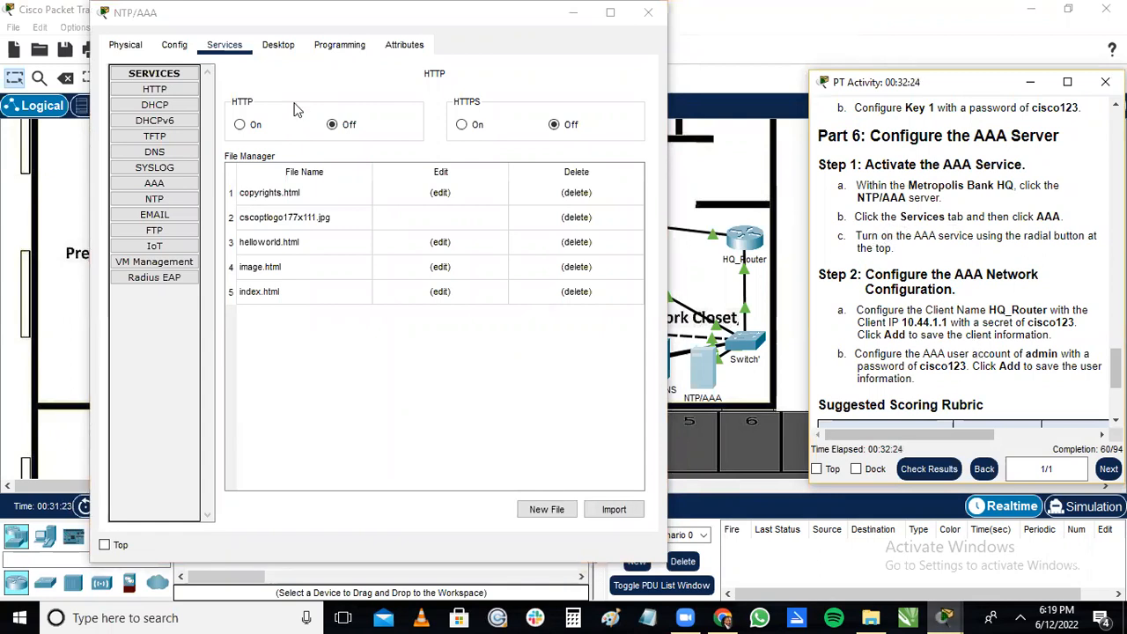
Turn on the AAA service on the NTP/AAA server.
{"action": "left_click", "coordinate": [238, 55]}
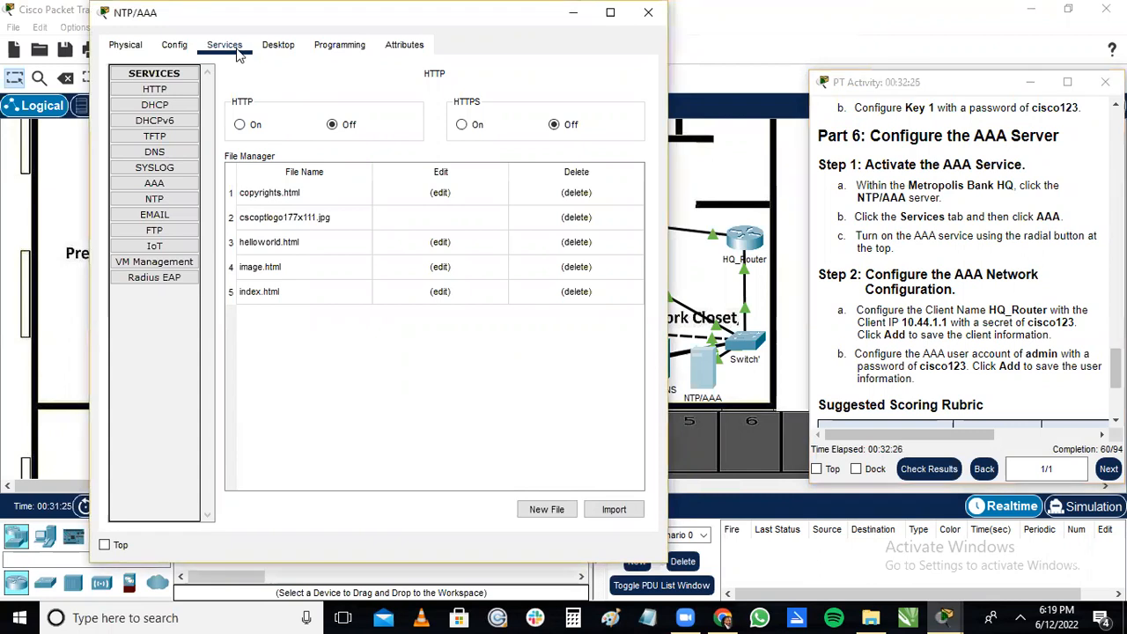
{"action": "left_click", "coordinate": [157, 184]}
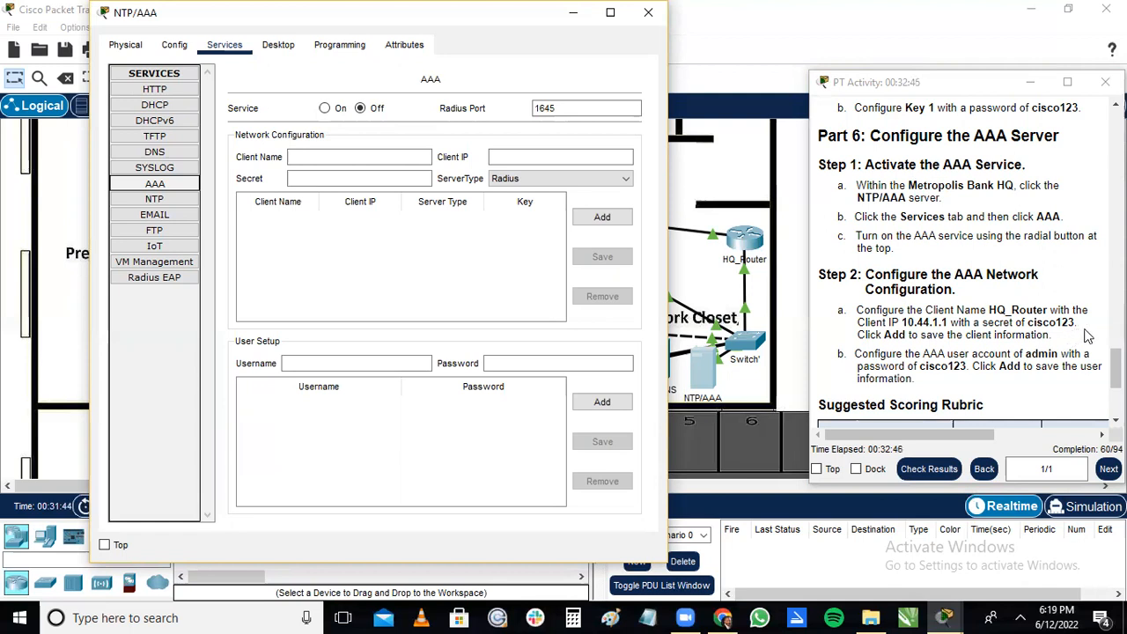
{"action": "left_click", "coordinate": [338, 158]}
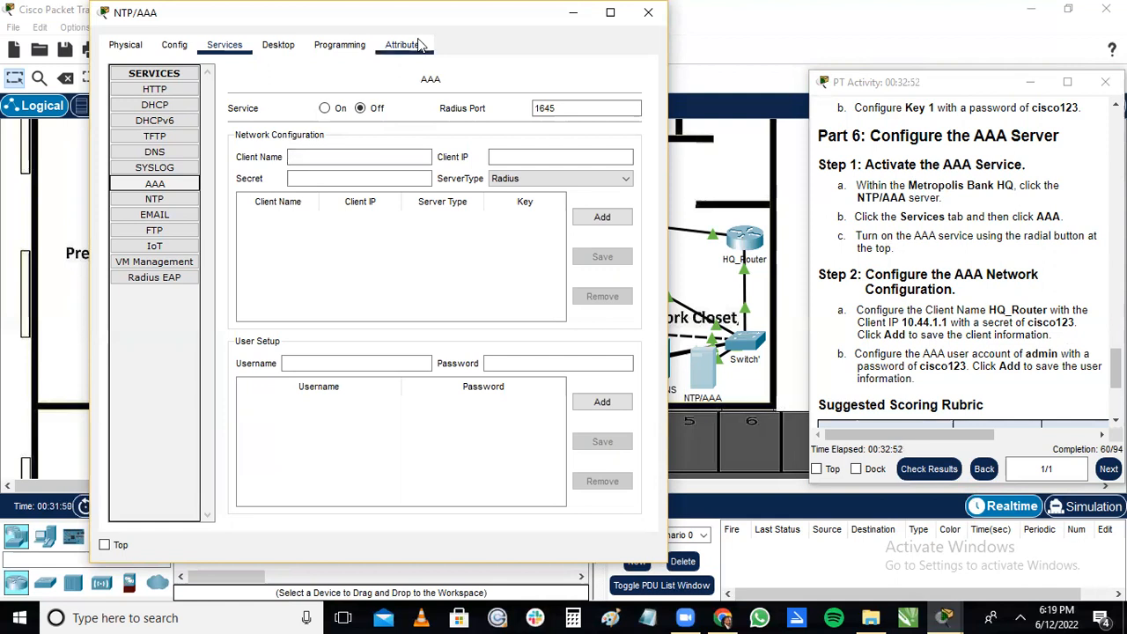
{"action": "left_click", "coordinate": [326, 108]}
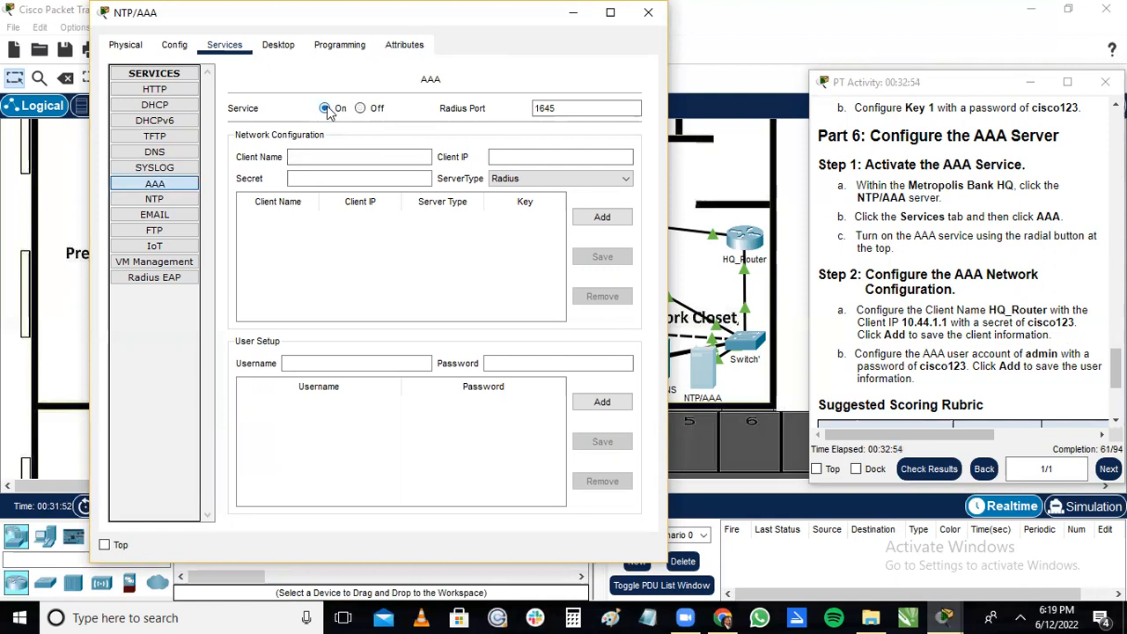
Add the AAA network client HQ_Router with client IP 10.44.1.1, its secret and server type Radius.
{"action": "left_click", "coordinate": [338, 156]}
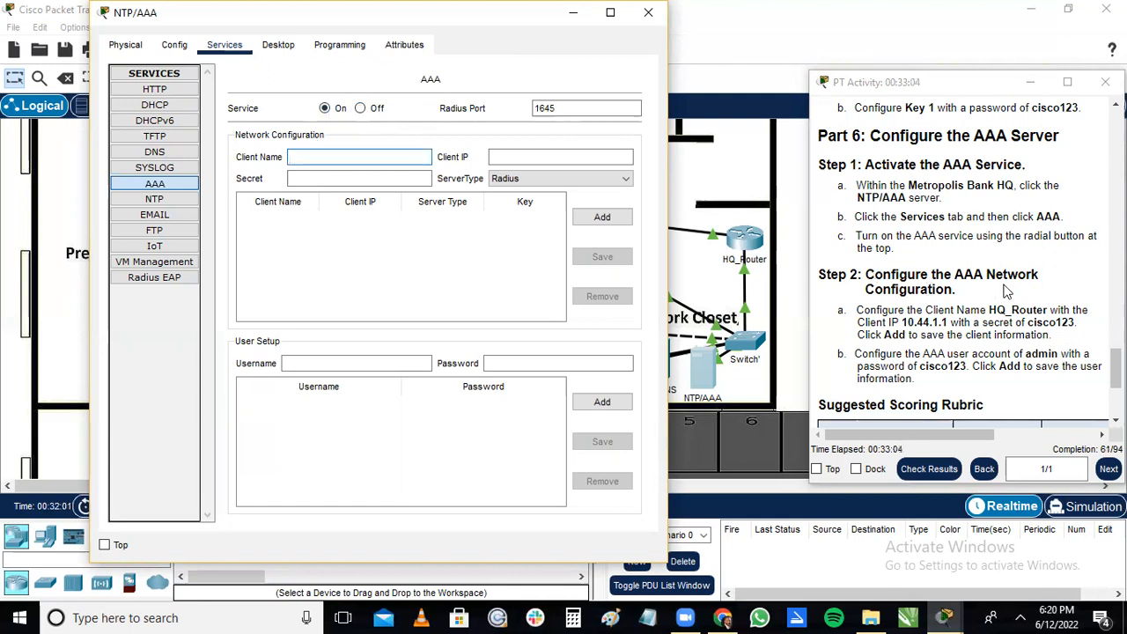
{"action": "left_click", "coordinate": [339, 152]}
{"action": "type", "text": "HQ"}
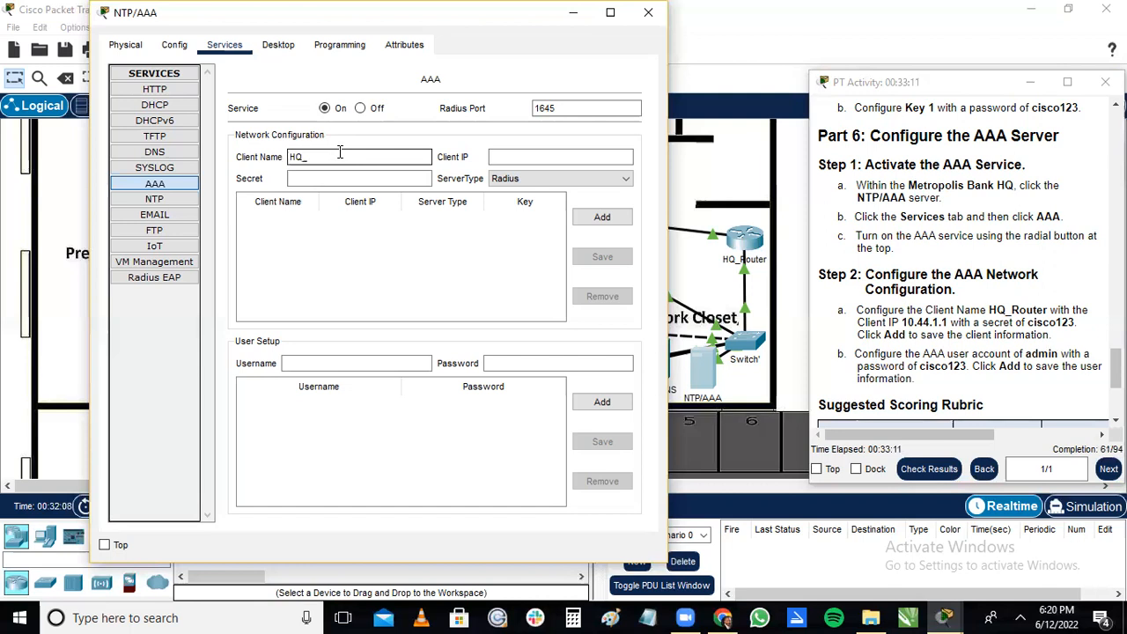
{"action": "type", "text": "_Router"}
{"action": "left_click", "coordinate": [422, 177]}
{"action": "left_click", "coordinate": [528, 161]}
{"action": "type", "text": "10.44.1.1"}
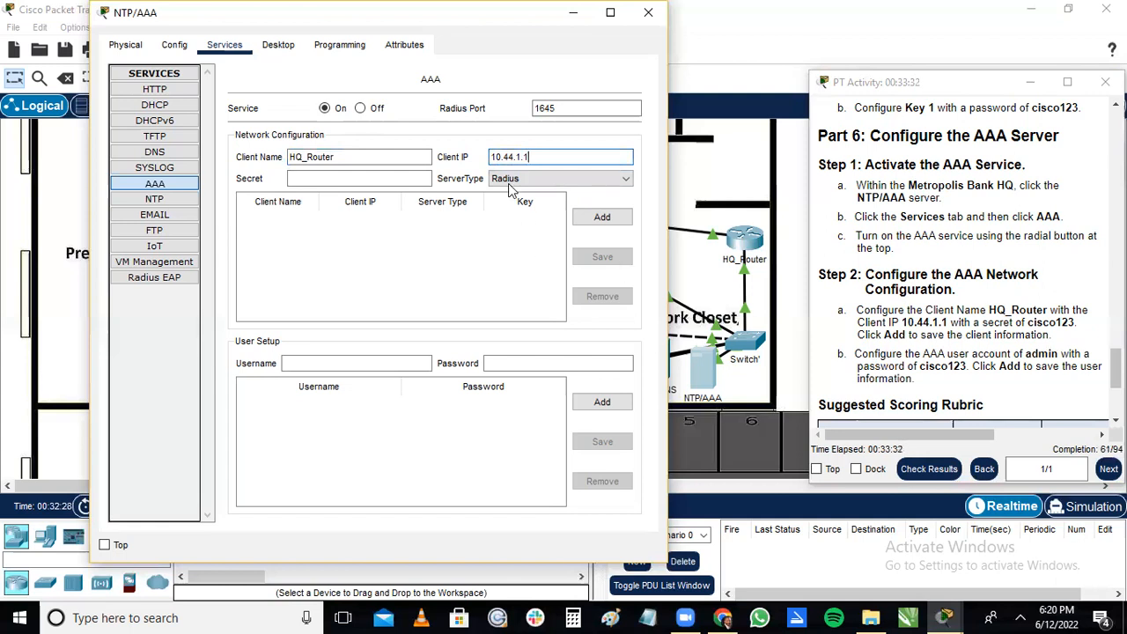
{"action": "left_click", "coordinate": [387, 178]}
{"action": "type", "text": "cisco123"}
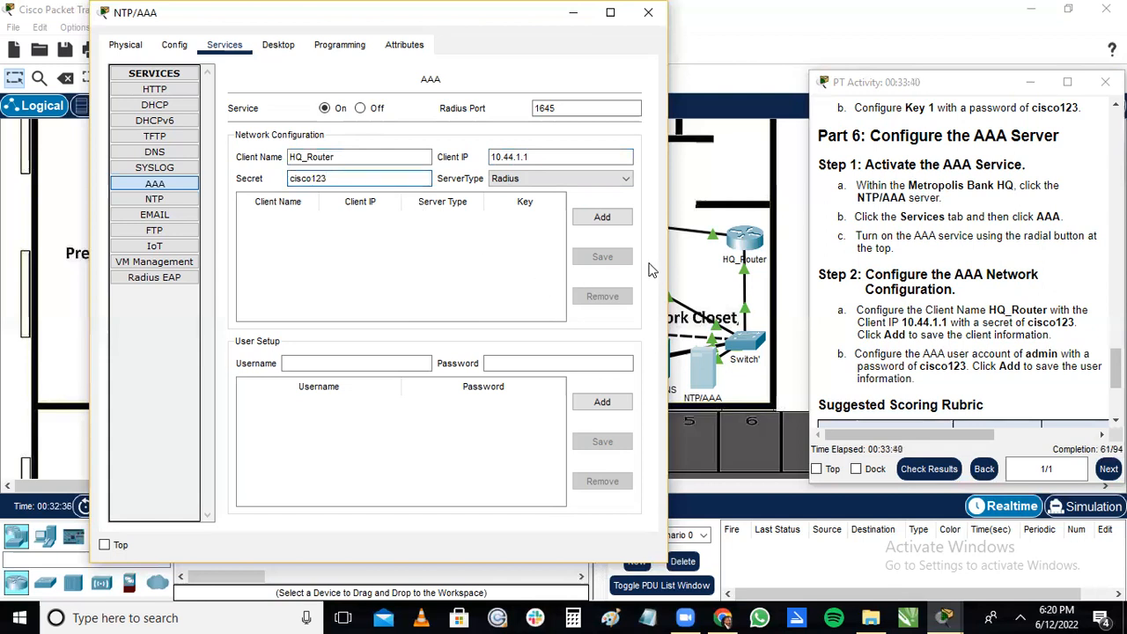
{"action": "left_click", "coordinate": [607, 217]}
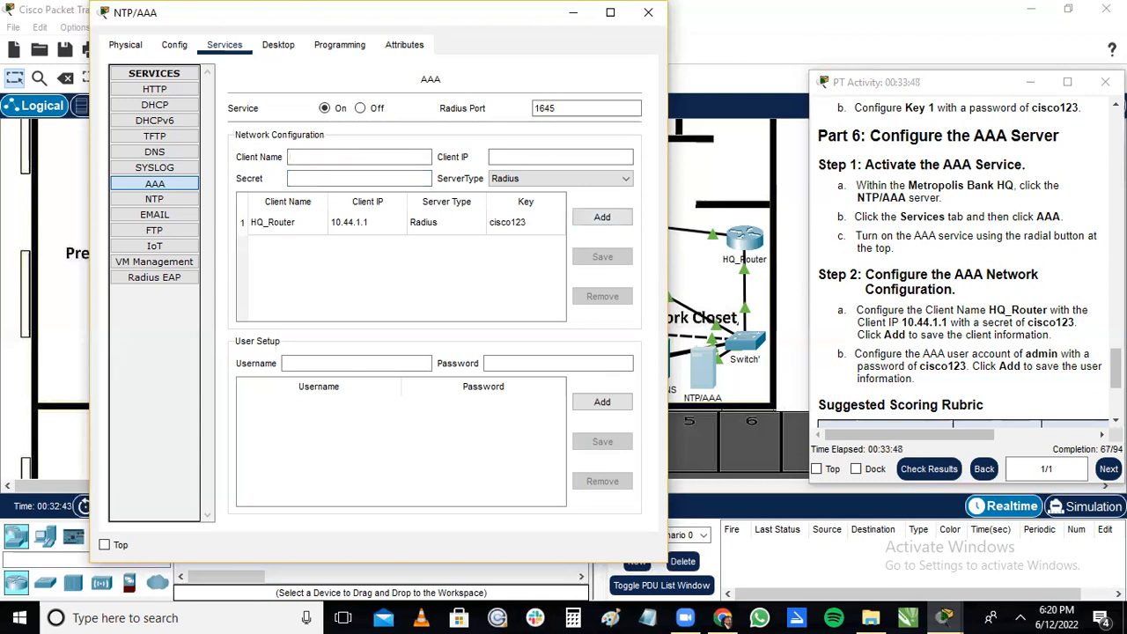
Add the AAA user account admin with its password in the user setup.
{"action": "scroll", "coordinate": [871, 300], "scroll_direction": "down", "scroll_amount": 2}
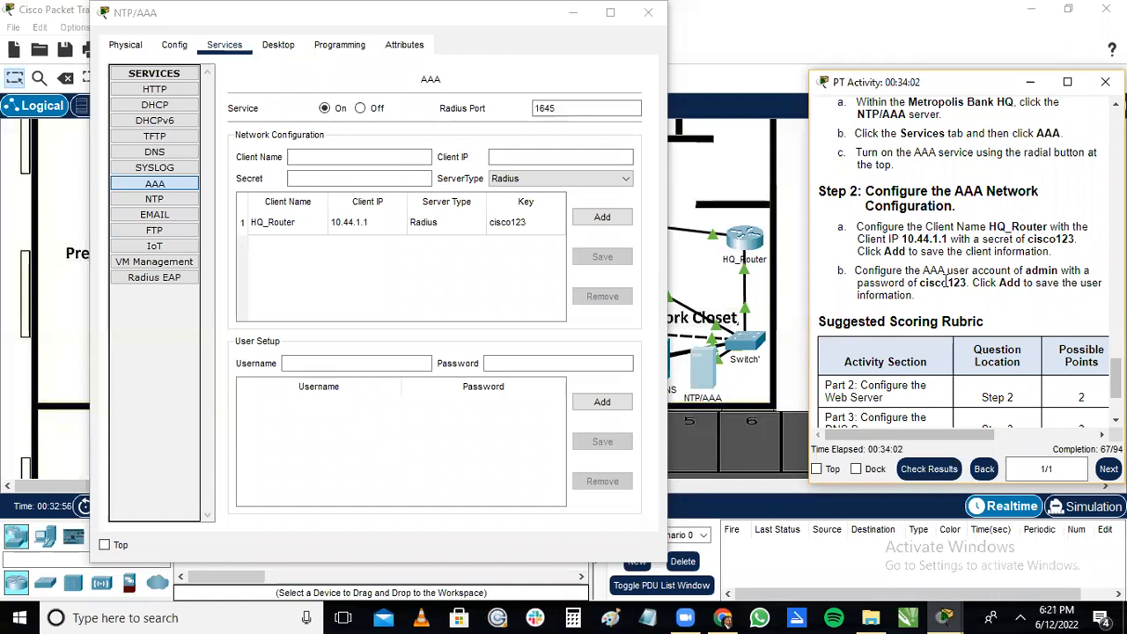
{"action": "left_click", "coordinate": [357, 362]}
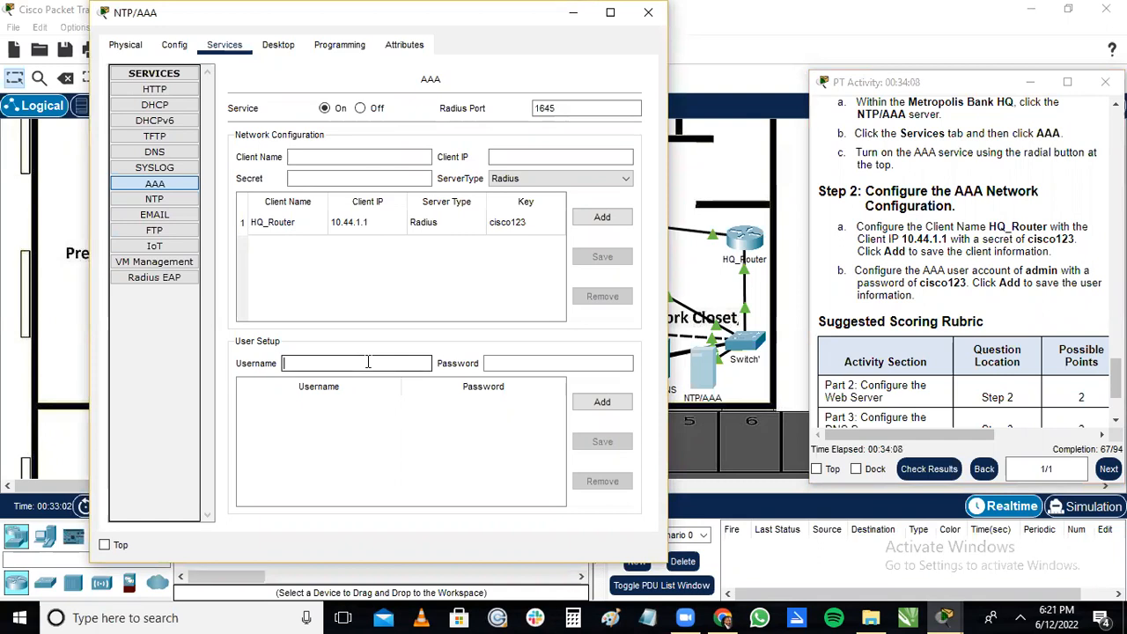
{"action": "type", "text": "admin"}
{"action": "left_click", "coordinate": [532, 361]}
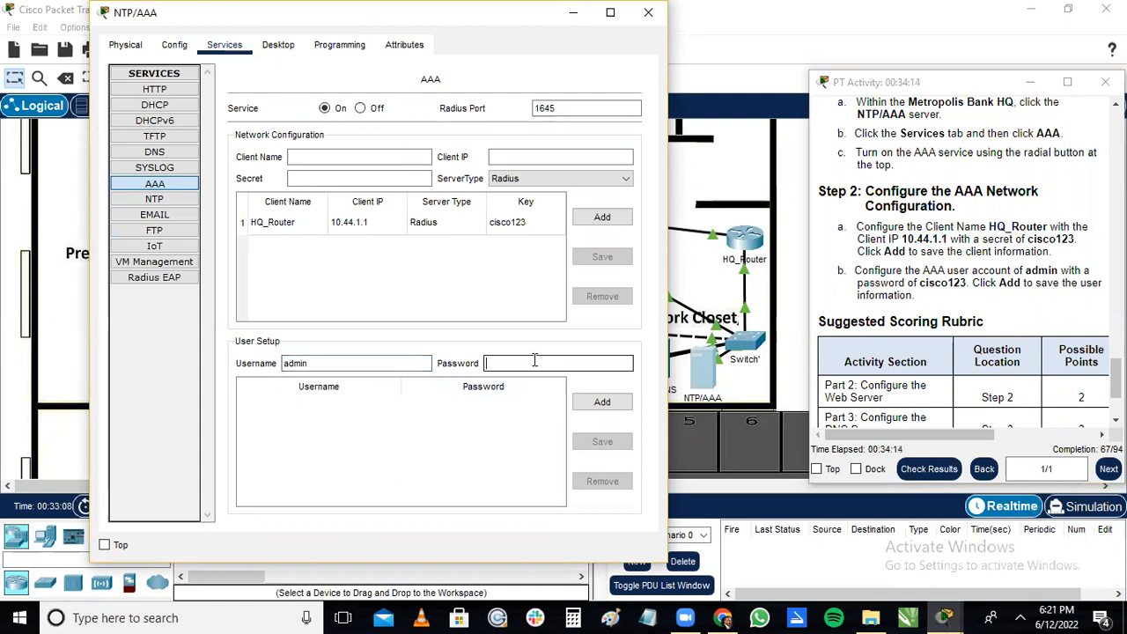
{"action": "type", "text": "cisco123"}
{"action": "left_click", "coordinate": [602, 402]}
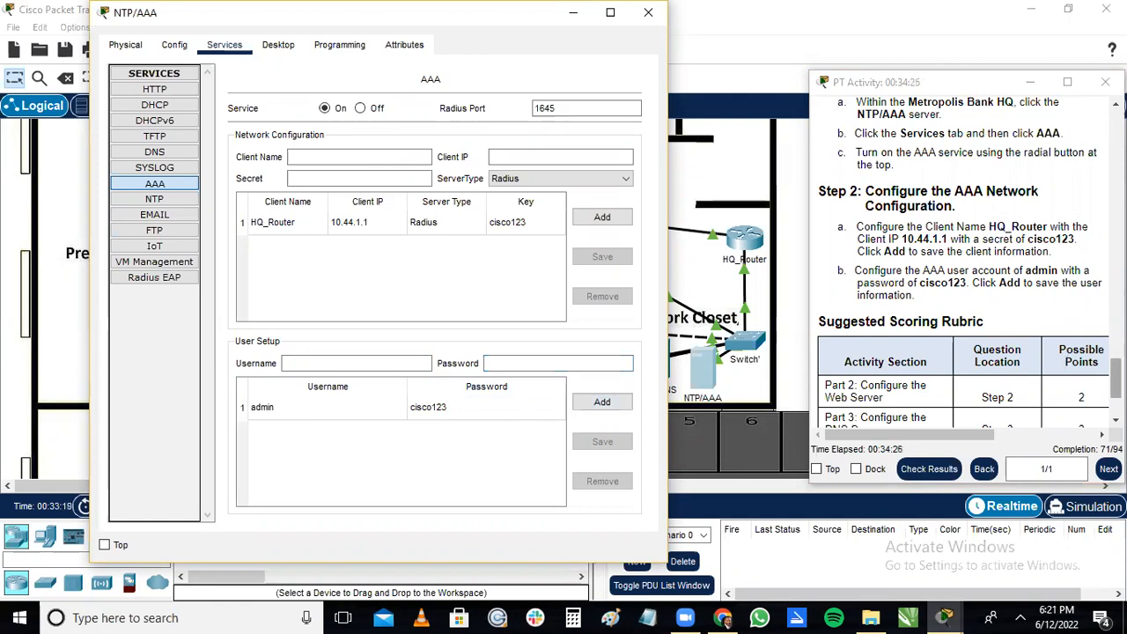
View the scoring rubric at the end of the instructions and check the activity results.
{"action": "scroll", "coordinate": [964, 308], "scroll_direction": "down", "scroll_amount": 3}
{"action": "left_click_drag", "start_coordinate": [995, 434], "coordinate": [1034, 435]}
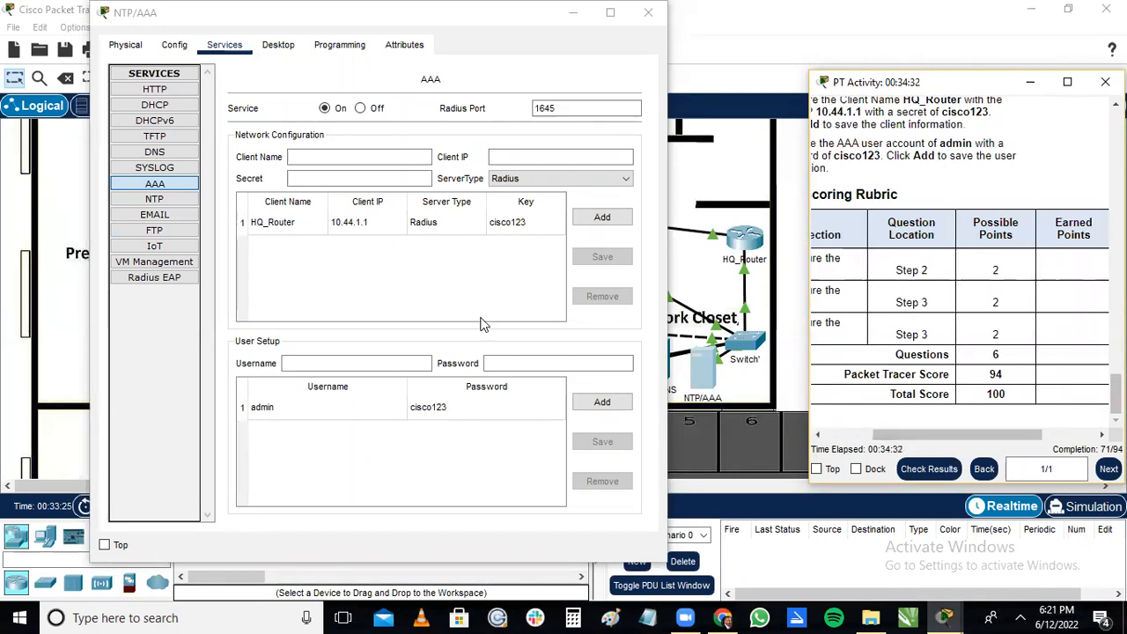
{"action": "left_click_drag", "start_coordinate": [1032, 434], "coordinate": [1059, 435]}
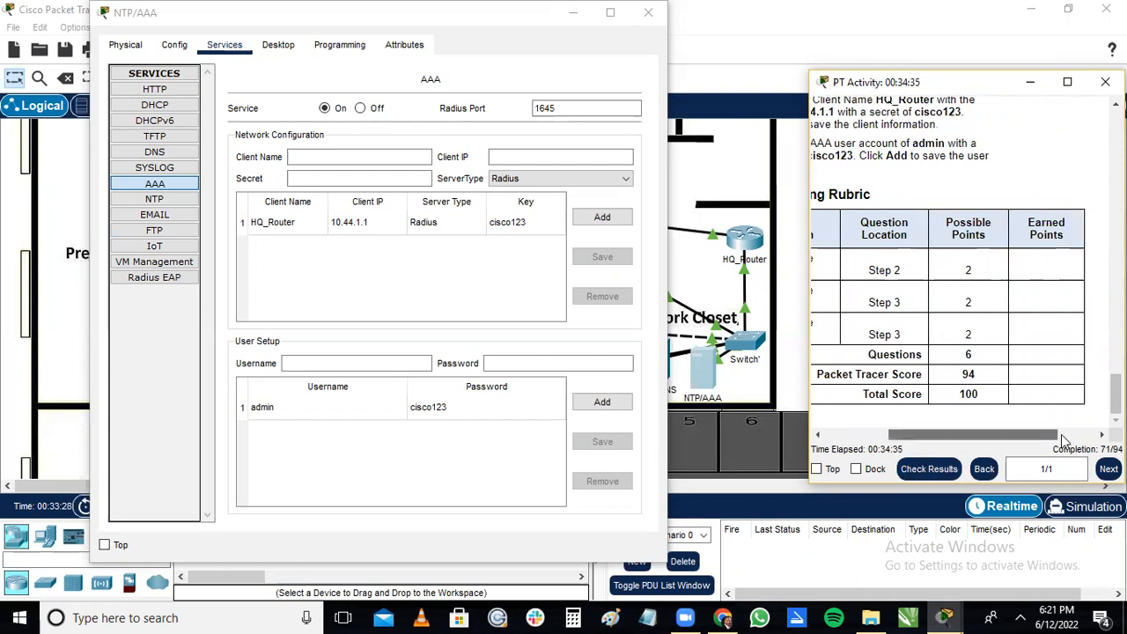
{"action": "left_click", "coordinate": [927, 471]}
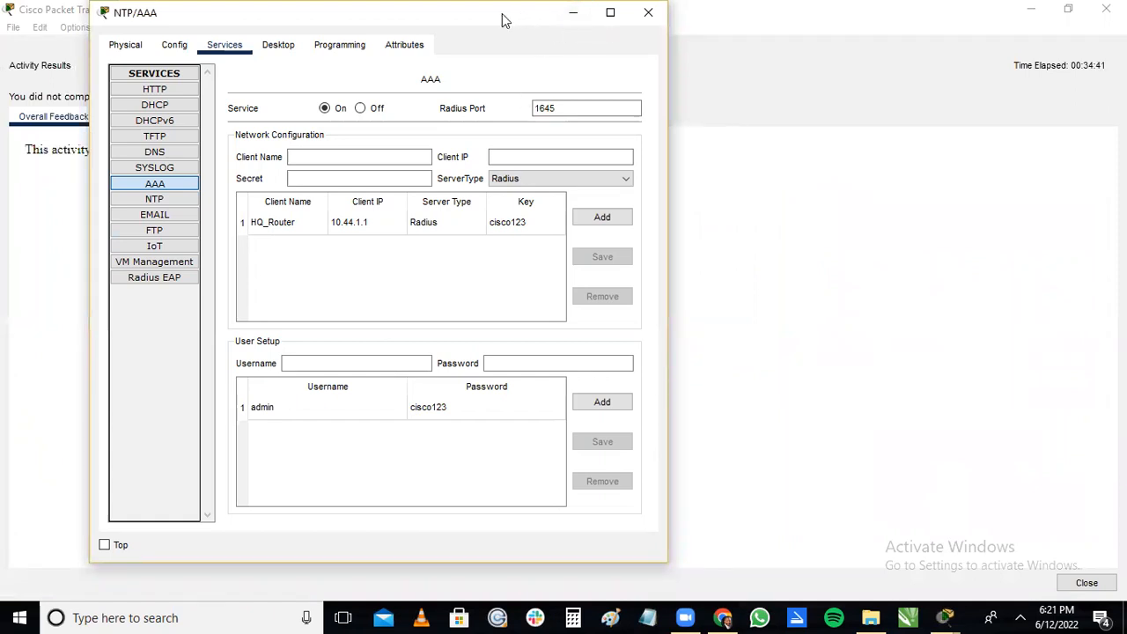
{"action": "left_click_drag", "start_coordinate": [502, 19], "coordinate": [660, 30]}
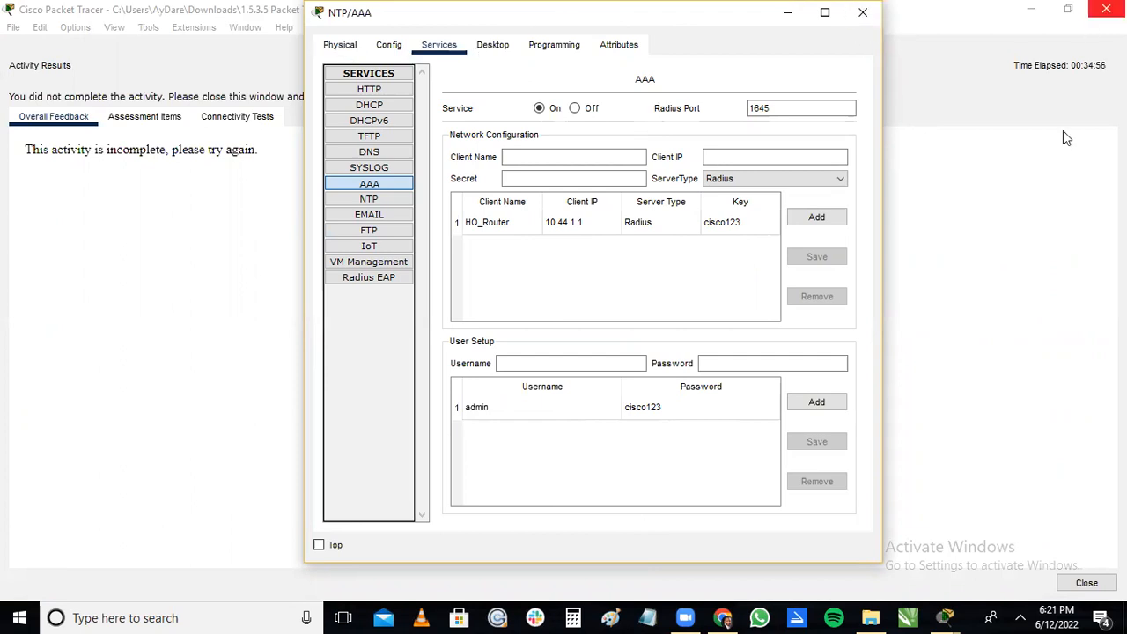
Close the activity results and return to the instructions over the Metropolis Bank HQ workspace.
{"action": "left_click", "coordinate": [947, 615]}
{"action": "left_click", "coordinate": [1008, 542]}
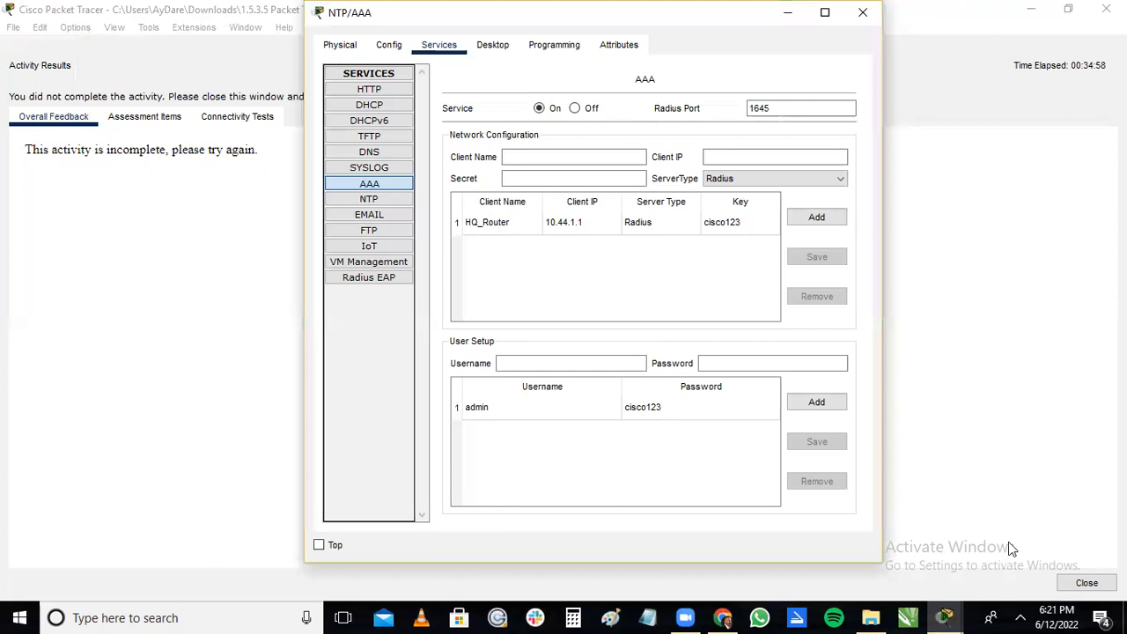
{"action": "left_click", "coordinate": [1086, 582]}
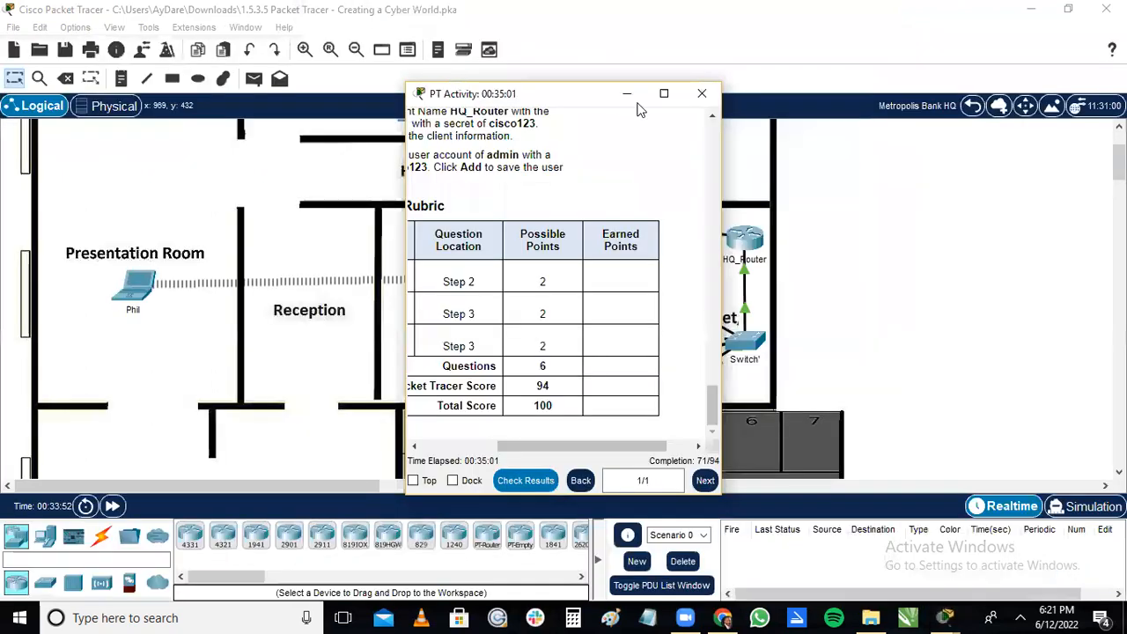
{"action": "left_click", "coordinate": [563, 95]}
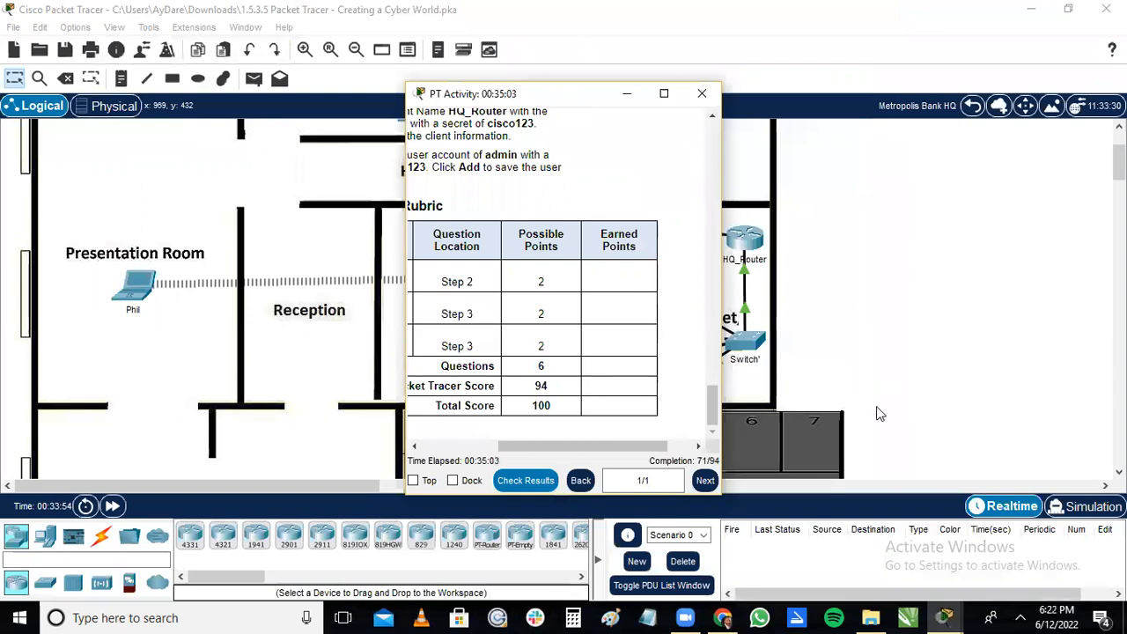
Examine the suggested scoring rubric in the activity instructions and review the parts back up to the addressing table and objectives.
{"action": "left_click_drag", "start_coordinate": [883, 437], "coordinate": [756, 410]}
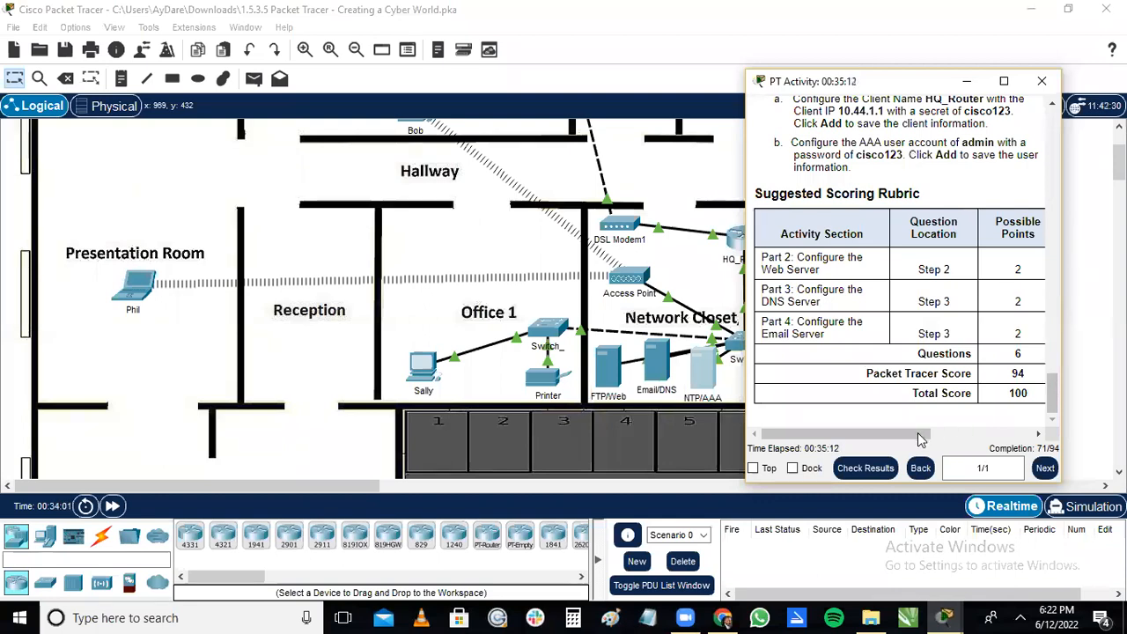
{"action": "left_click", "coordinate": [1014, 433]}
{"action": "left_click_drag", "start_coordinate": [927, 419], "coordinate": [820, 423]}
{"action": "mouse_move", "coordinate": [1052, 389]}
{"action": "left_mouse_down"}
{"action": "mouse_move", "coordinate": [1038, 149]}
{"action": "mouse_move", "coordinate": [1049, 123]}
{"action": "mouse_move", "coordinate": [1059, 404]}
{"action": "left_mouse_up"}
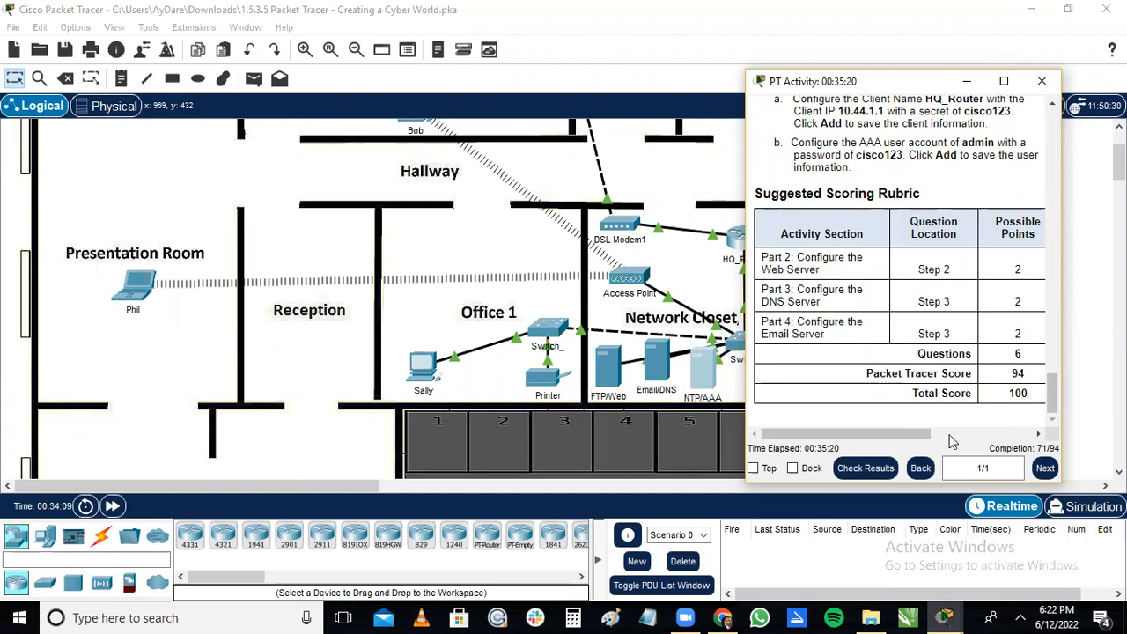
{"action": "left_click_drag", "start_coordinate": [915, 442], "coordinate": [940, 442]}
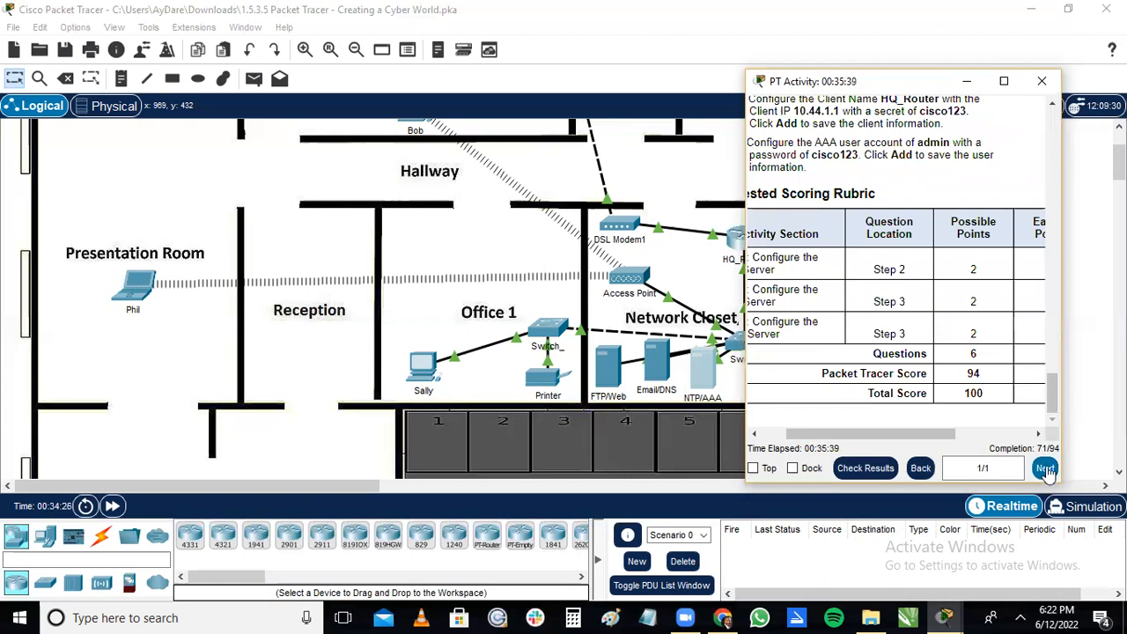
{"action": "scroll", "coordinate": [1052, 396], "scroll_direction": "up", "scroll_amount": 1}
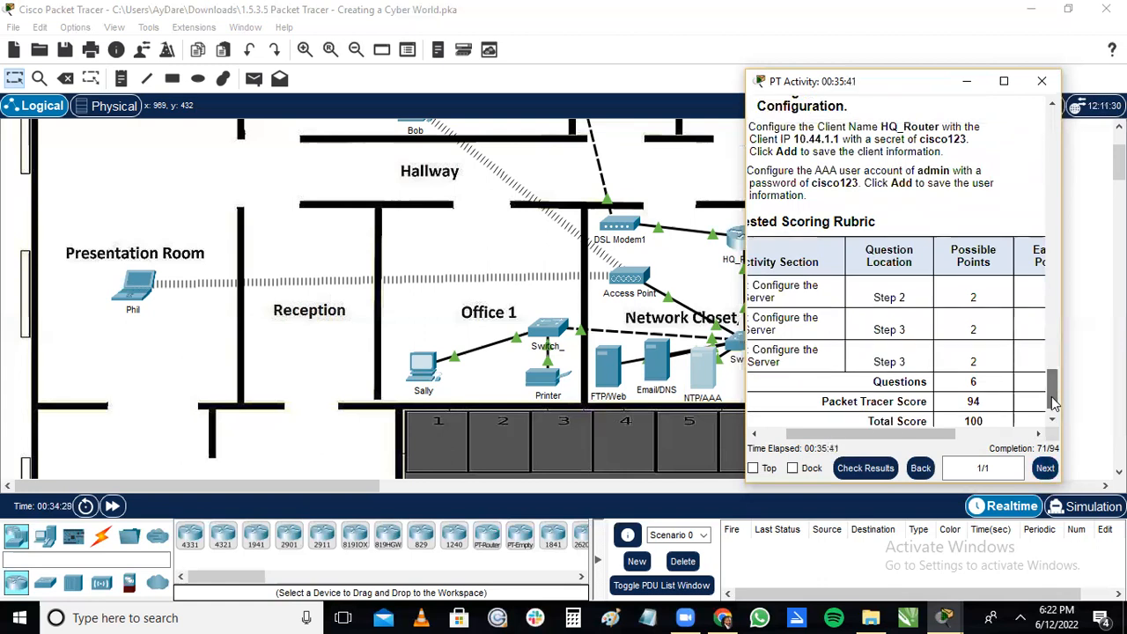
{"action": "scroll", "coordinate": [1054, 402], "scroll_direction": "down", "scroll_amount": 1}
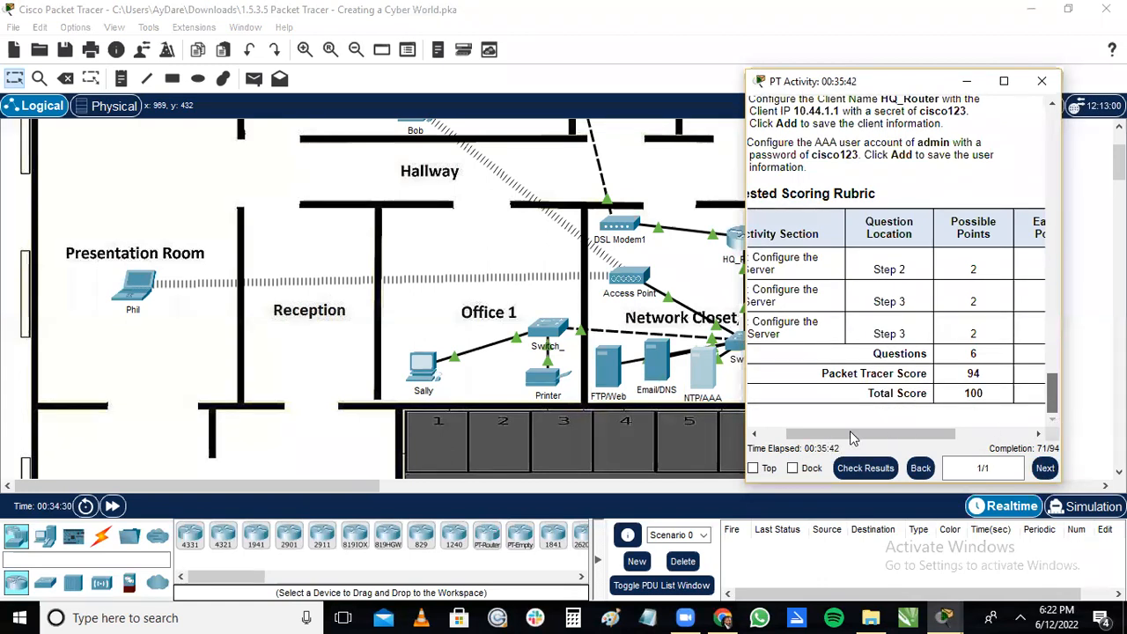
{"action": "left_click_drag", "start_coordinate": [850, 434], "coordinate": [824, 434]}
{"action": "left_click_drag", "start_coordinate": [948, 447], "coordinate": [813, 438]}
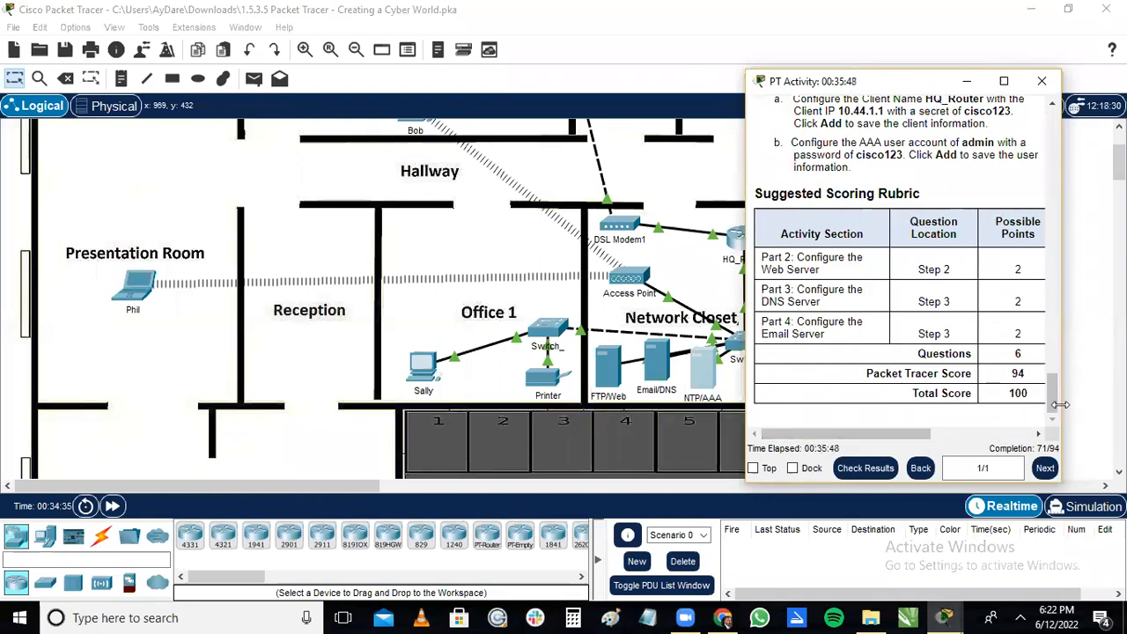
{"action": "scroll", "coordinate": [1049, 383], "scroll_direction": "up", "scroll_amount": 2}
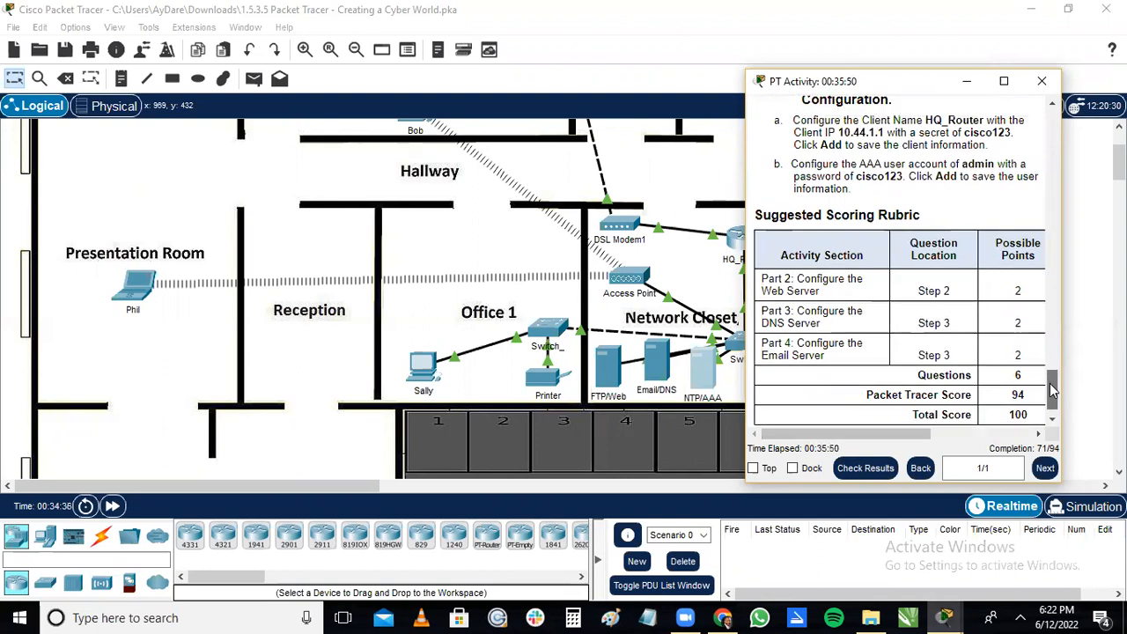
{"action": "scroll", "coordinate": [1047, 361], "scroll_direction": "up", "scroll_amount": 10}
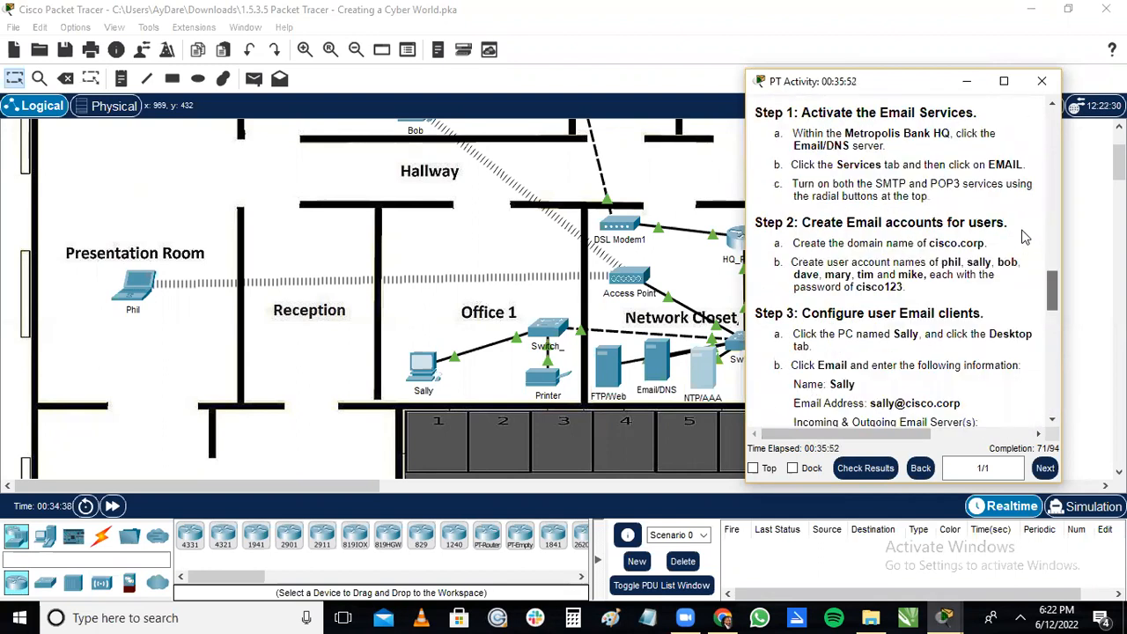
{"action": "scroll", "coordinate": [1012, 159], "scroll_direction": "up", "scroll_amount": 10}
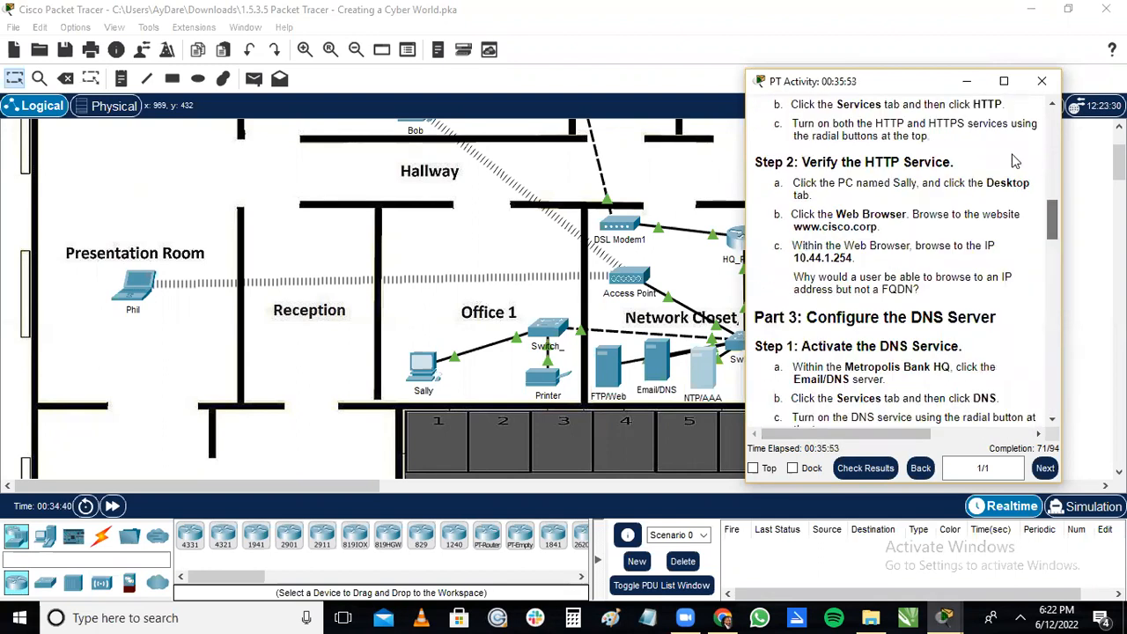
{"action": "scroll", "coordinate": [1009, 138], "scroll_direction": "up", "scroll_amount": 10}
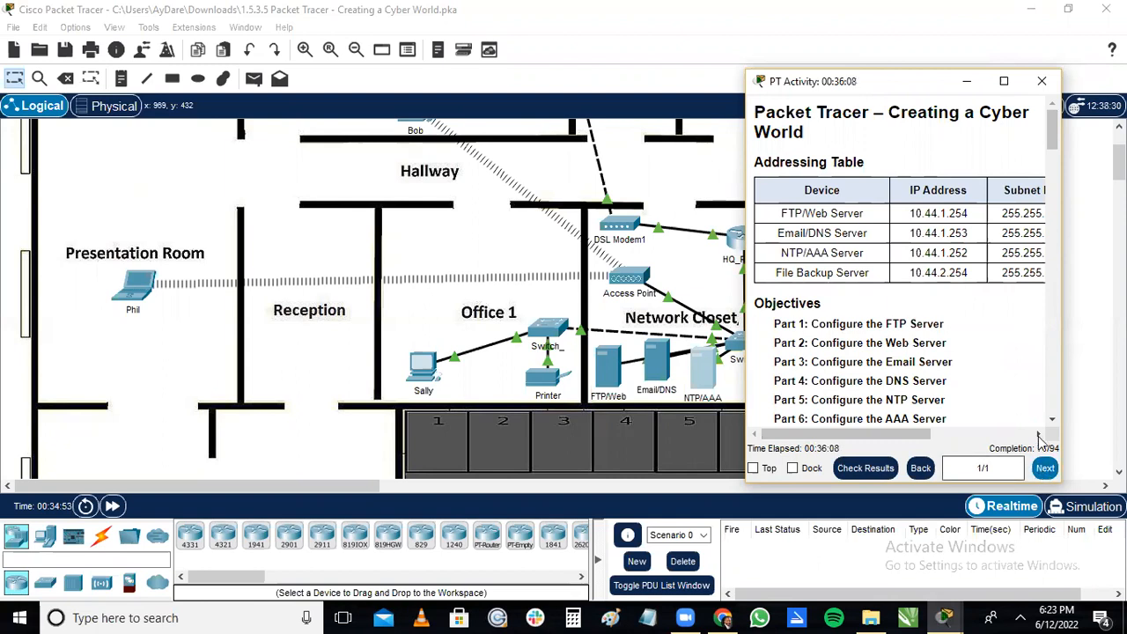
Close the activity instructions and save the activity file under its existing name.
{"action": "left_click", "coordinate": [1040, 84]}
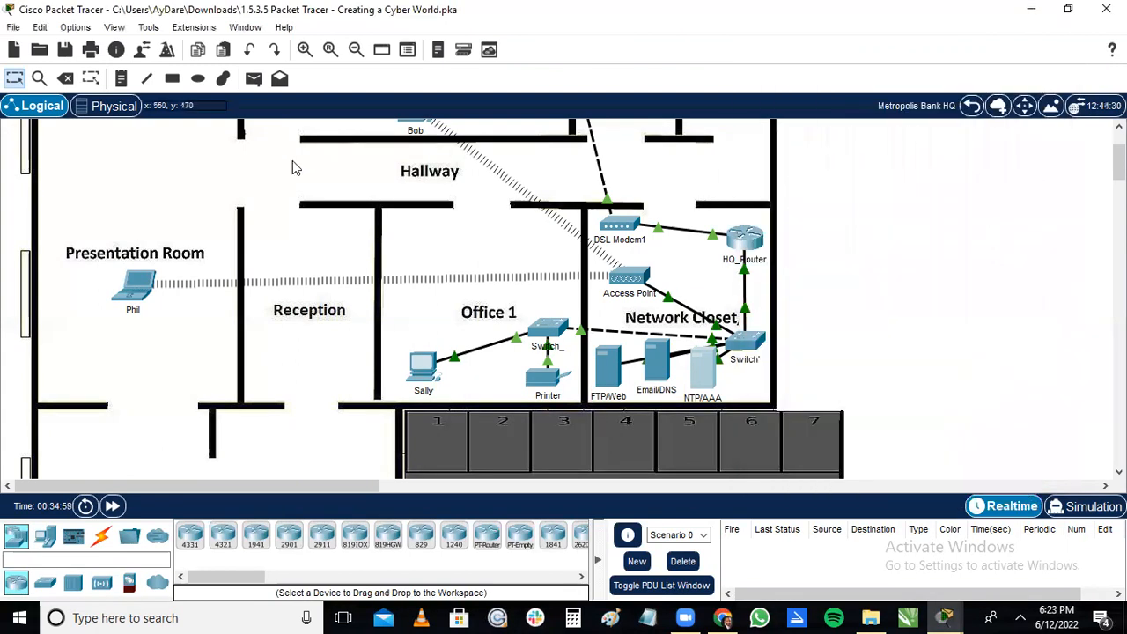
{"action": "left_click", "coordinate": [15, 28]}
{"action": "left_click", "coordinate": [25, 116]}
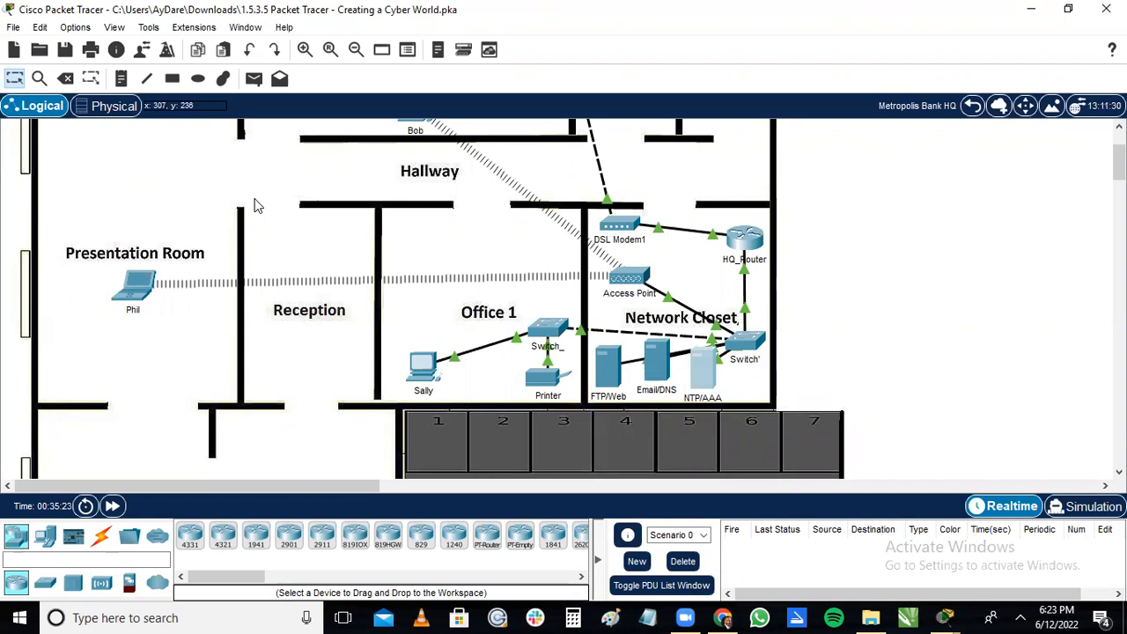
{"action": "left_click", "coordinate": [13, 27]}
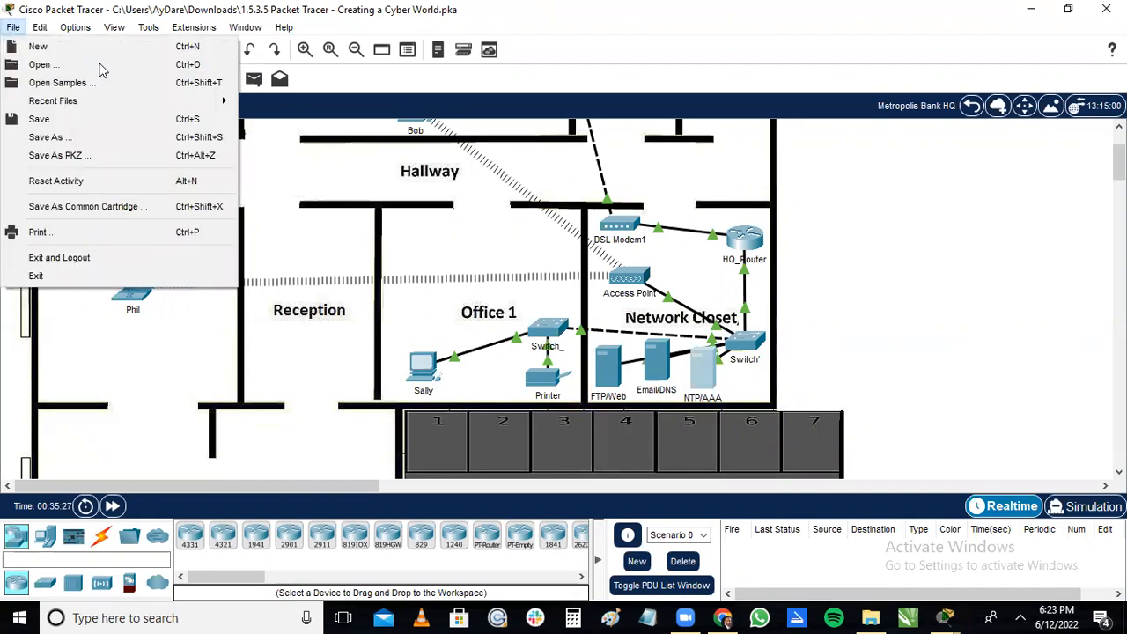
{"action": "left_click", "coordinate": [876, 183]}
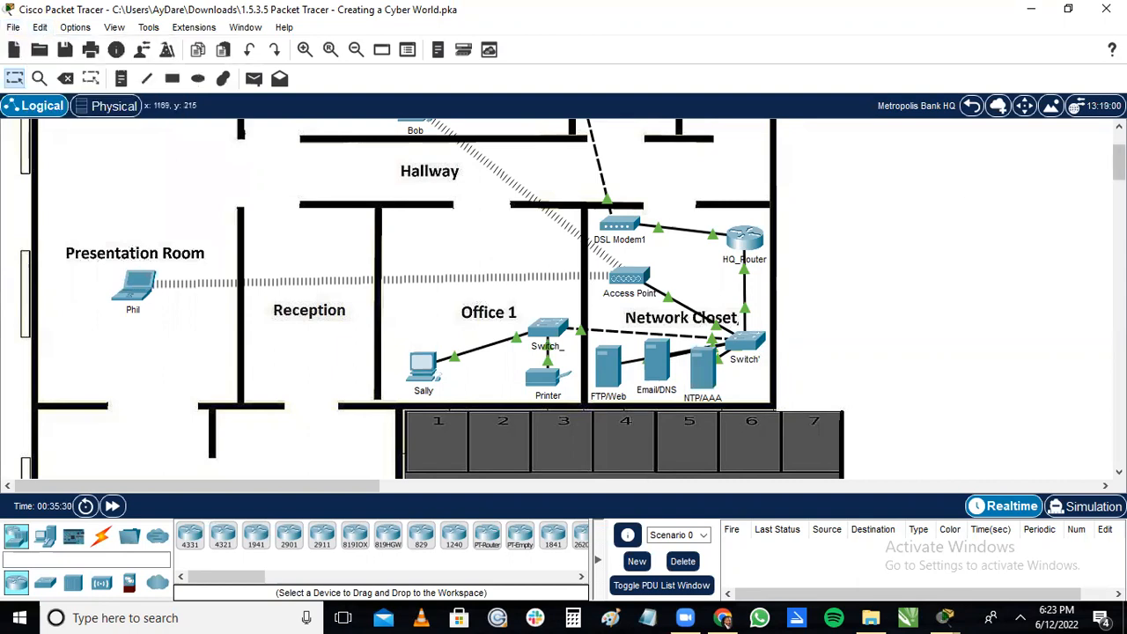
{"action": "scroll", "coordinate": [1118, 163], "scroll_direction": "up", "scroll_amount": 1}
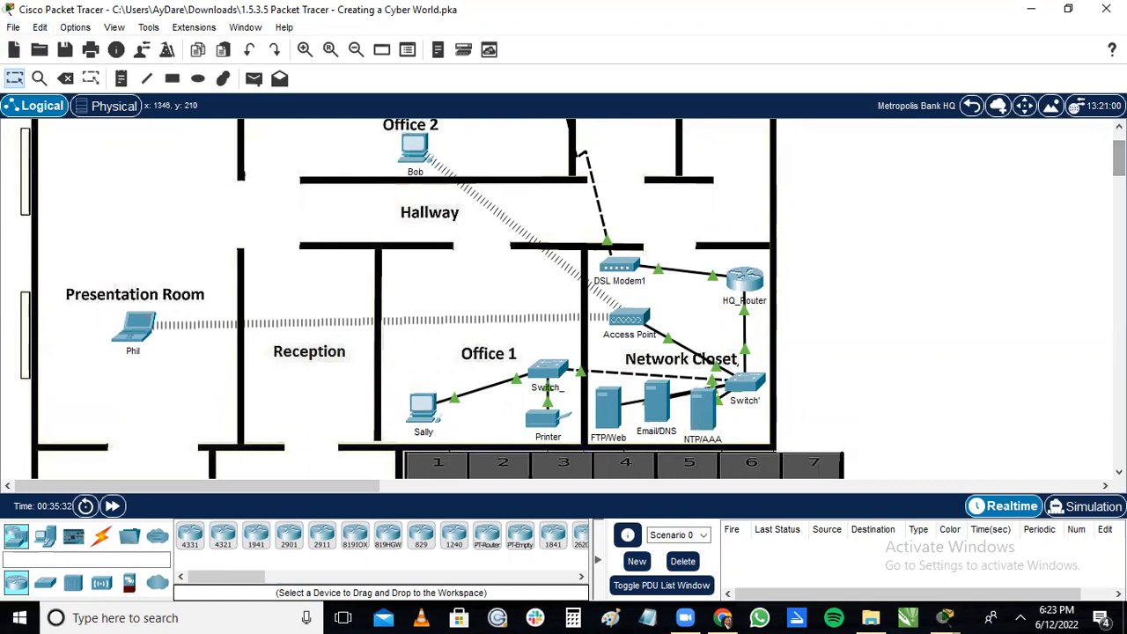